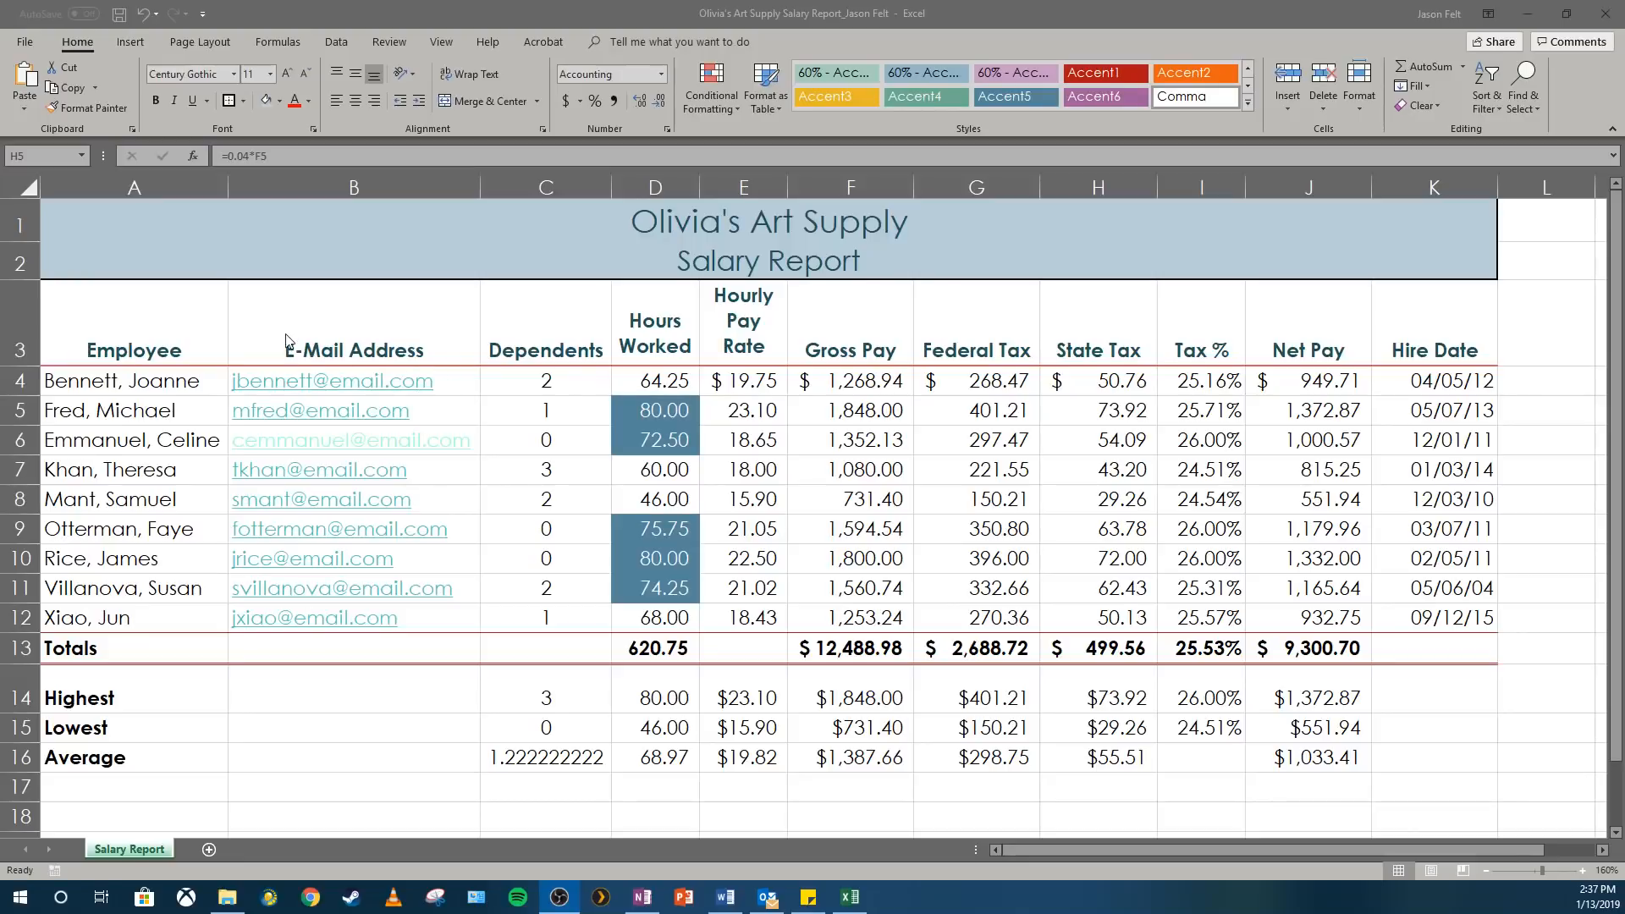
double_click(542, 378)
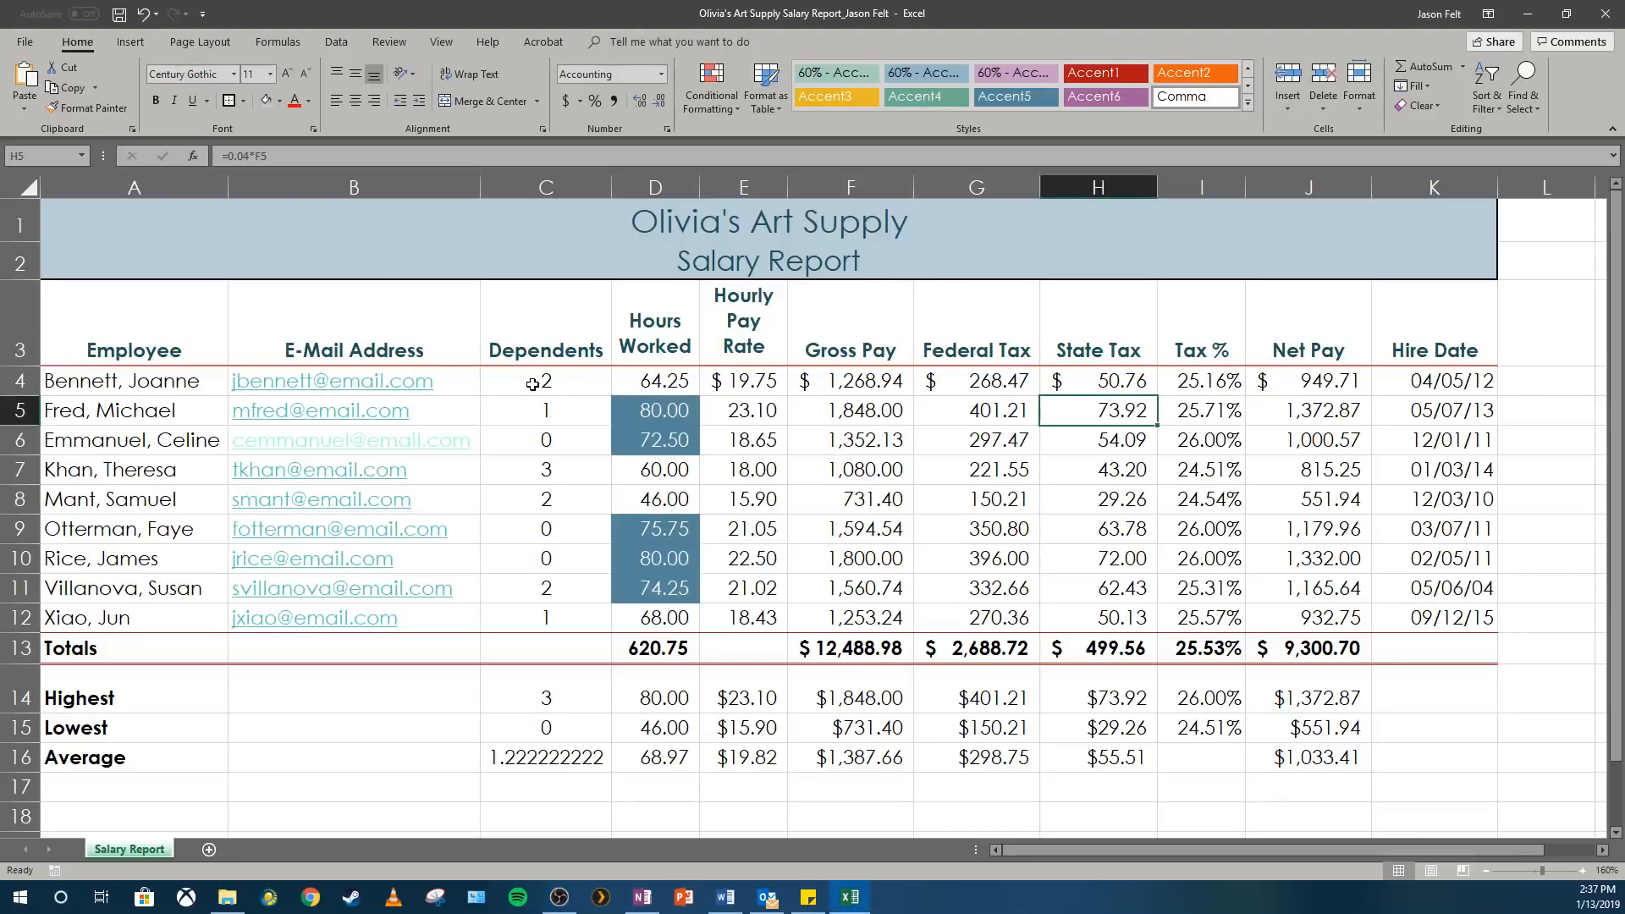
click(579, 379)
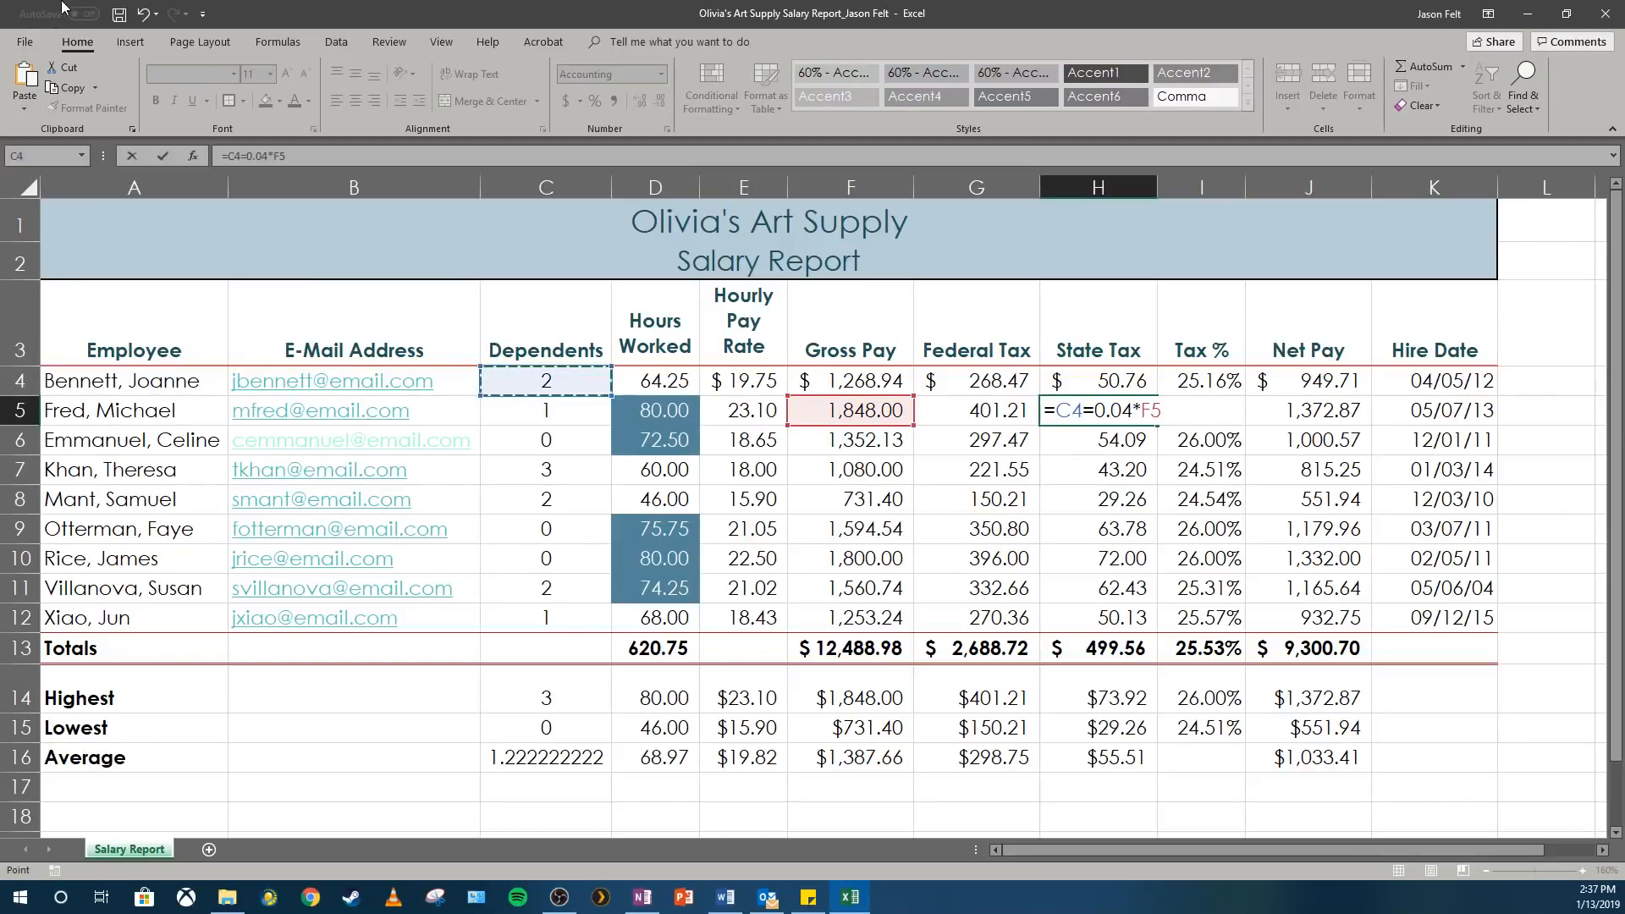
key(Escape)
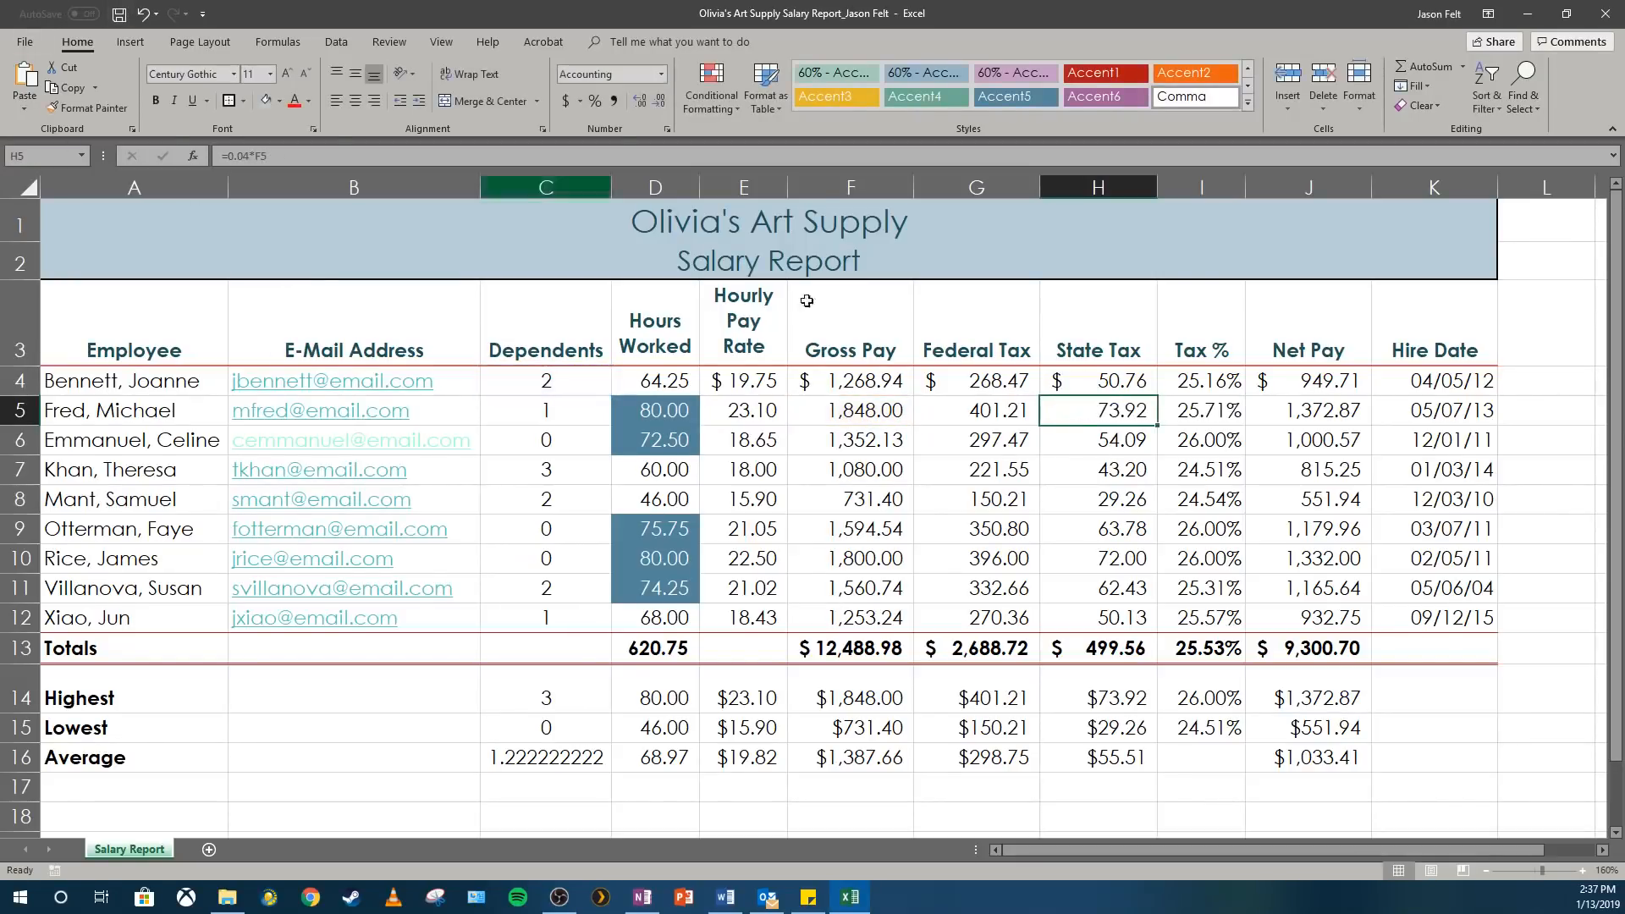
Inspect the State Tax formula in H5 and the Gross Pay cell F5 it refers to.
click(838, 413)
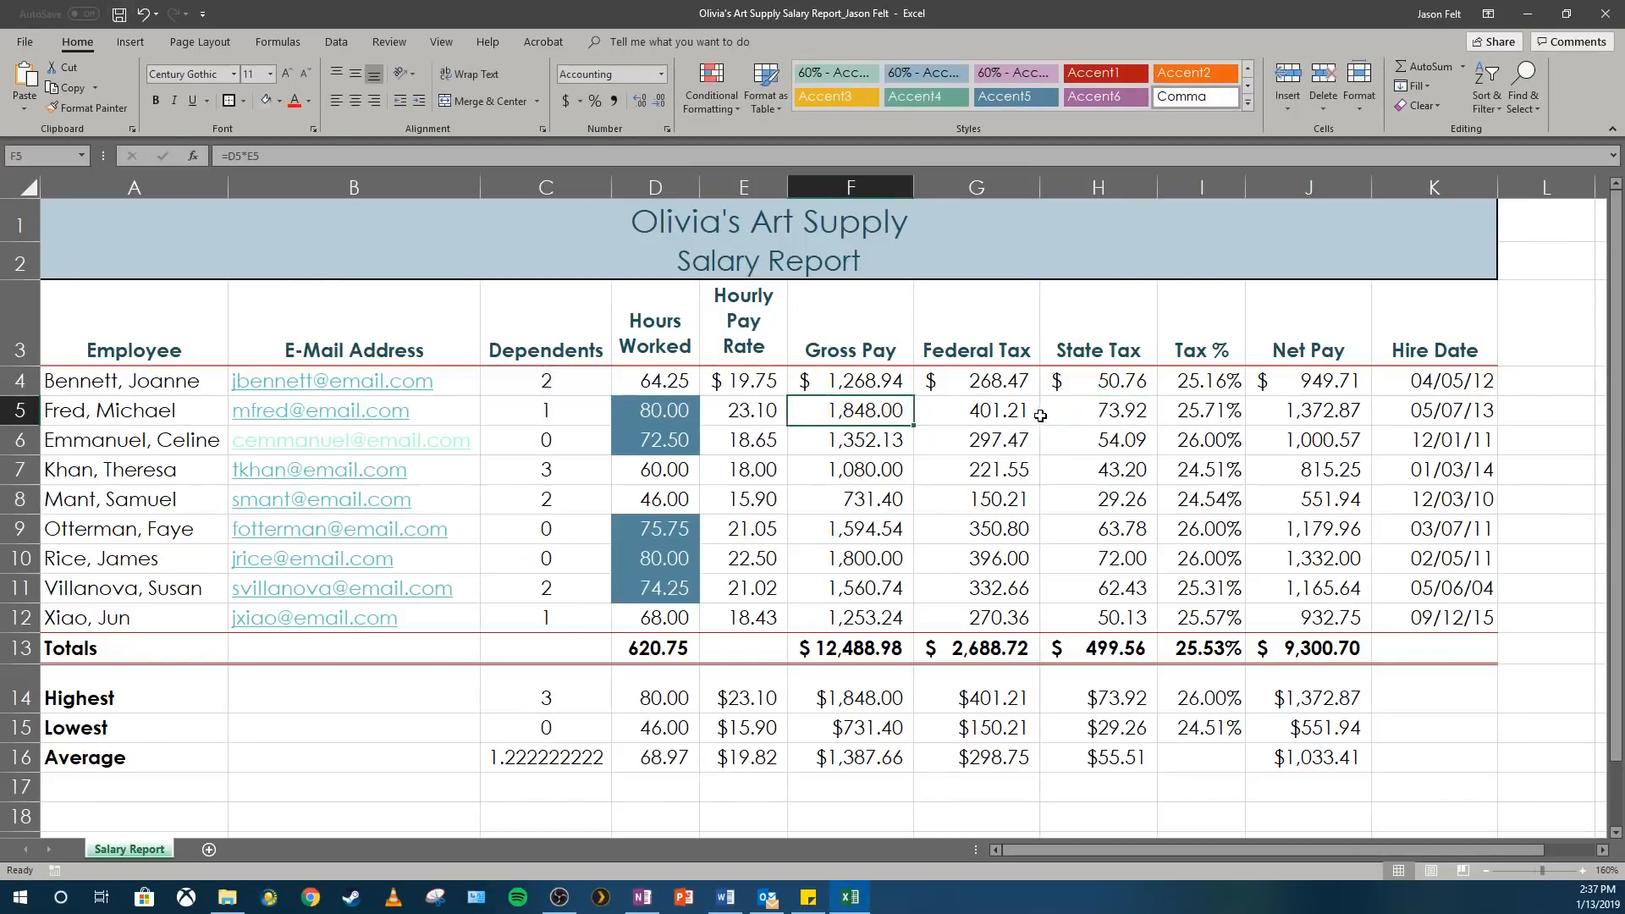
double_click(1100, 414)
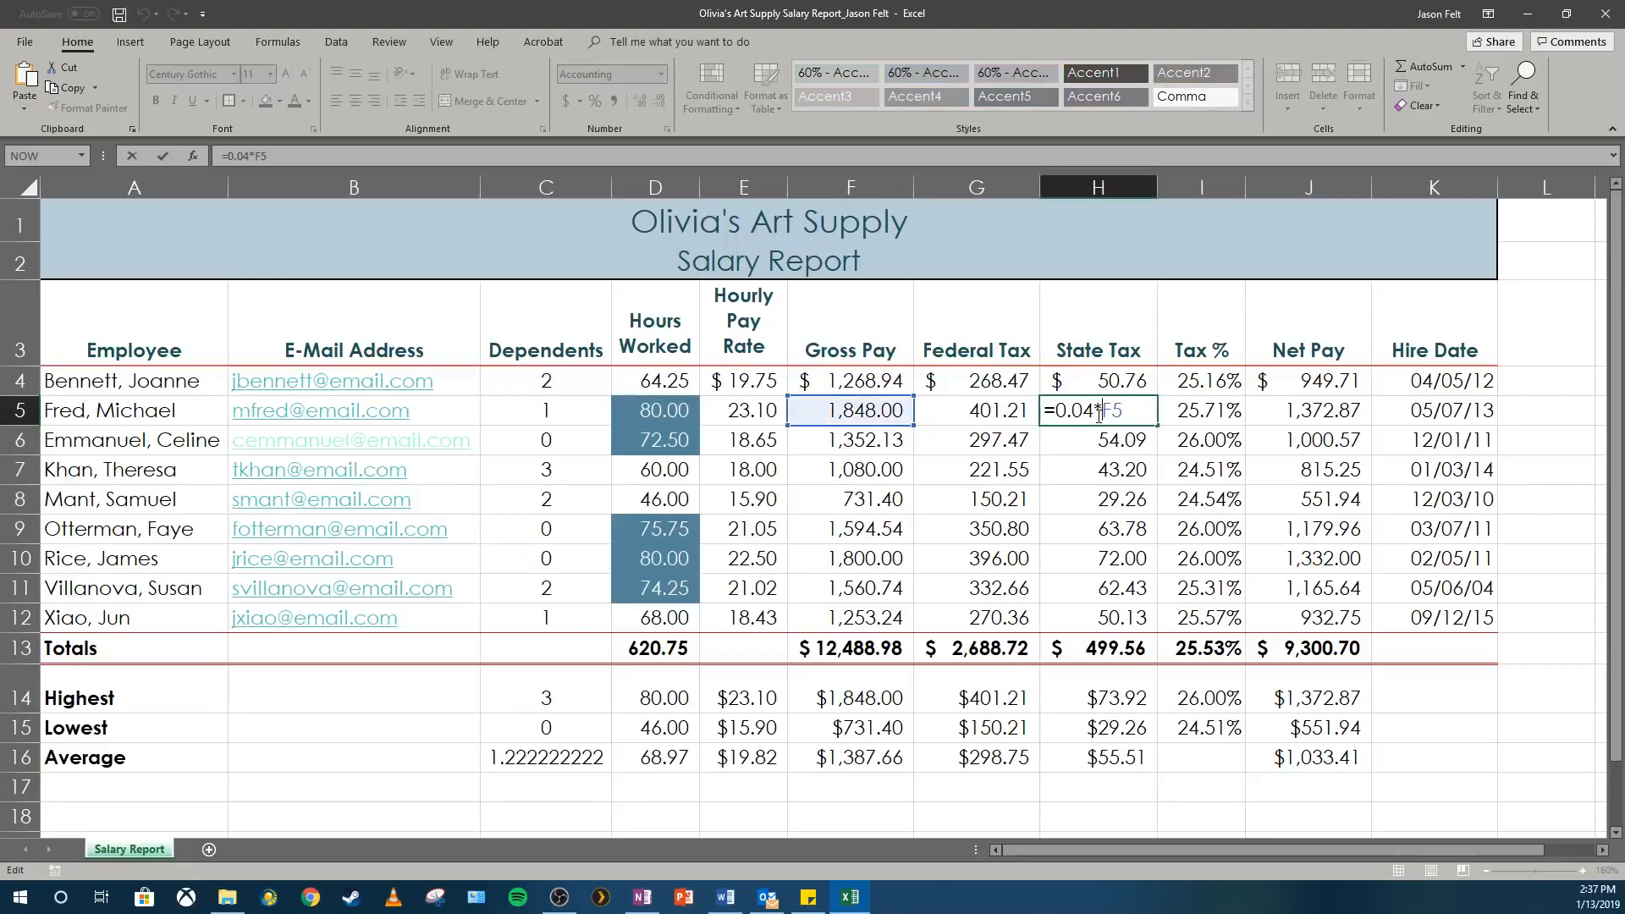
key(Escape)
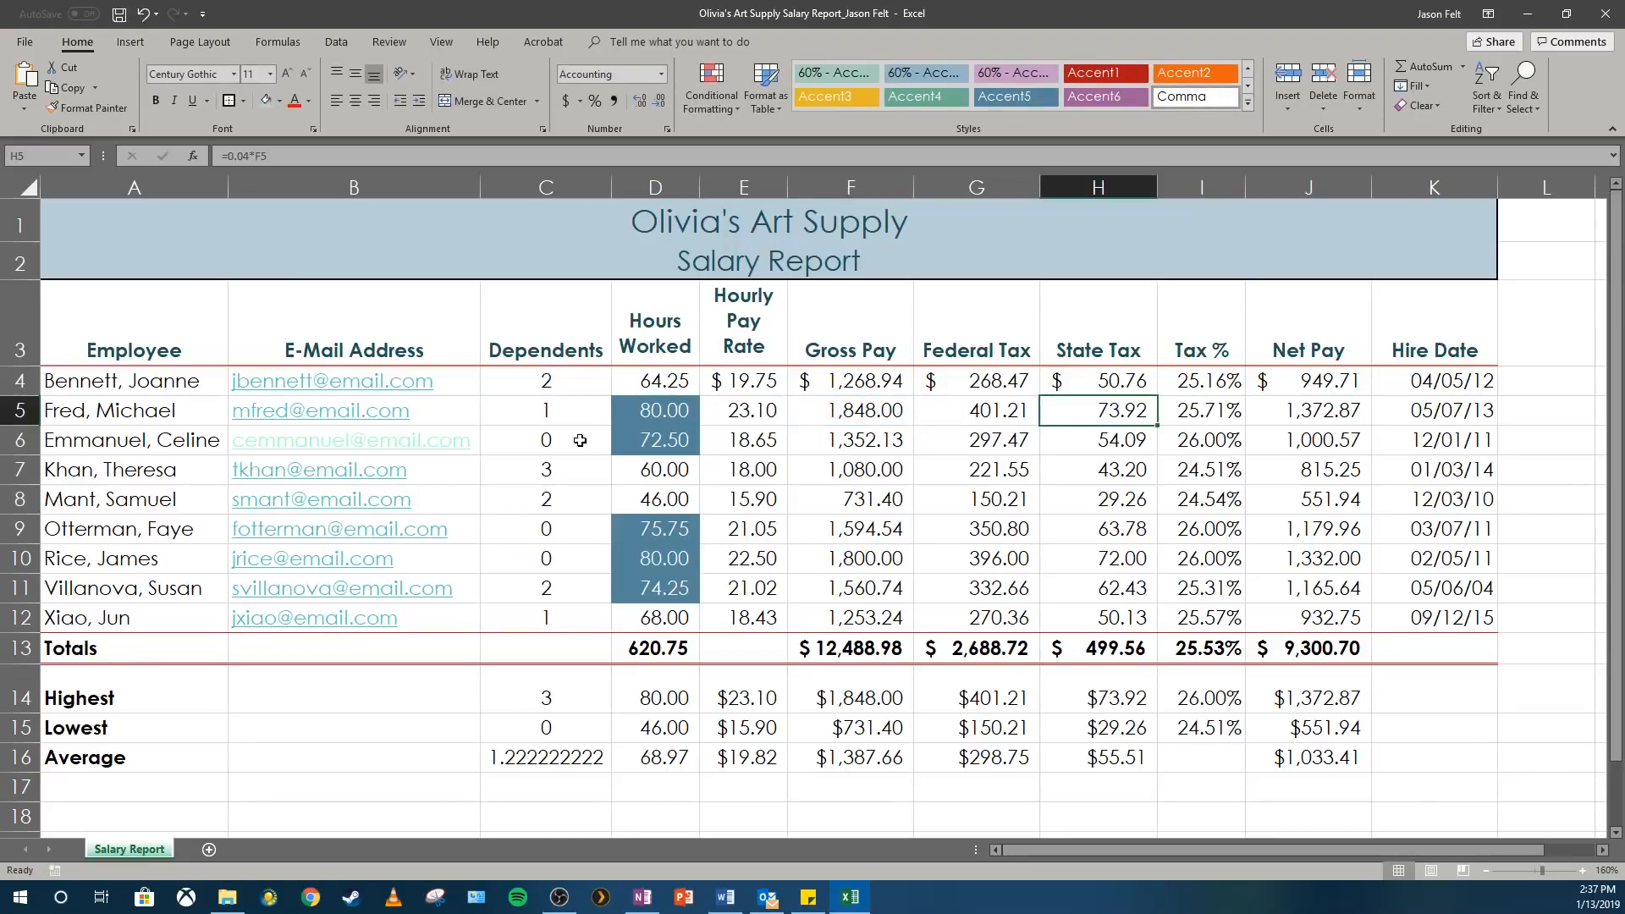
Review the contents and formulas of row 4 from Hours Worked through Hire Date.
click(658, 386)
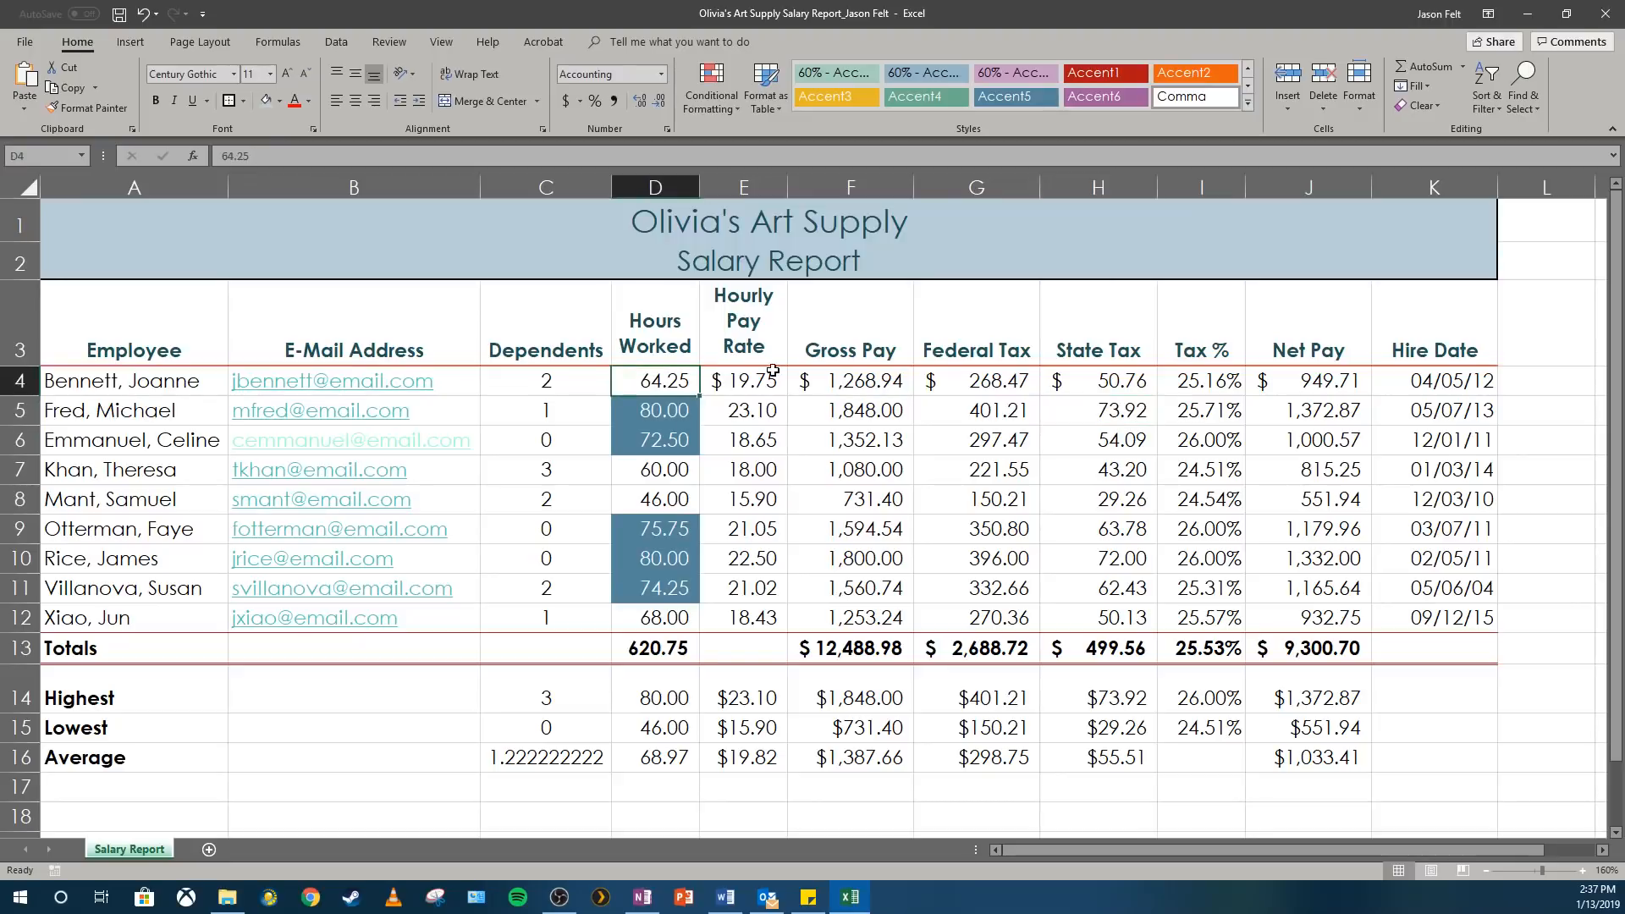
click(779, 378)
click(872, 392)
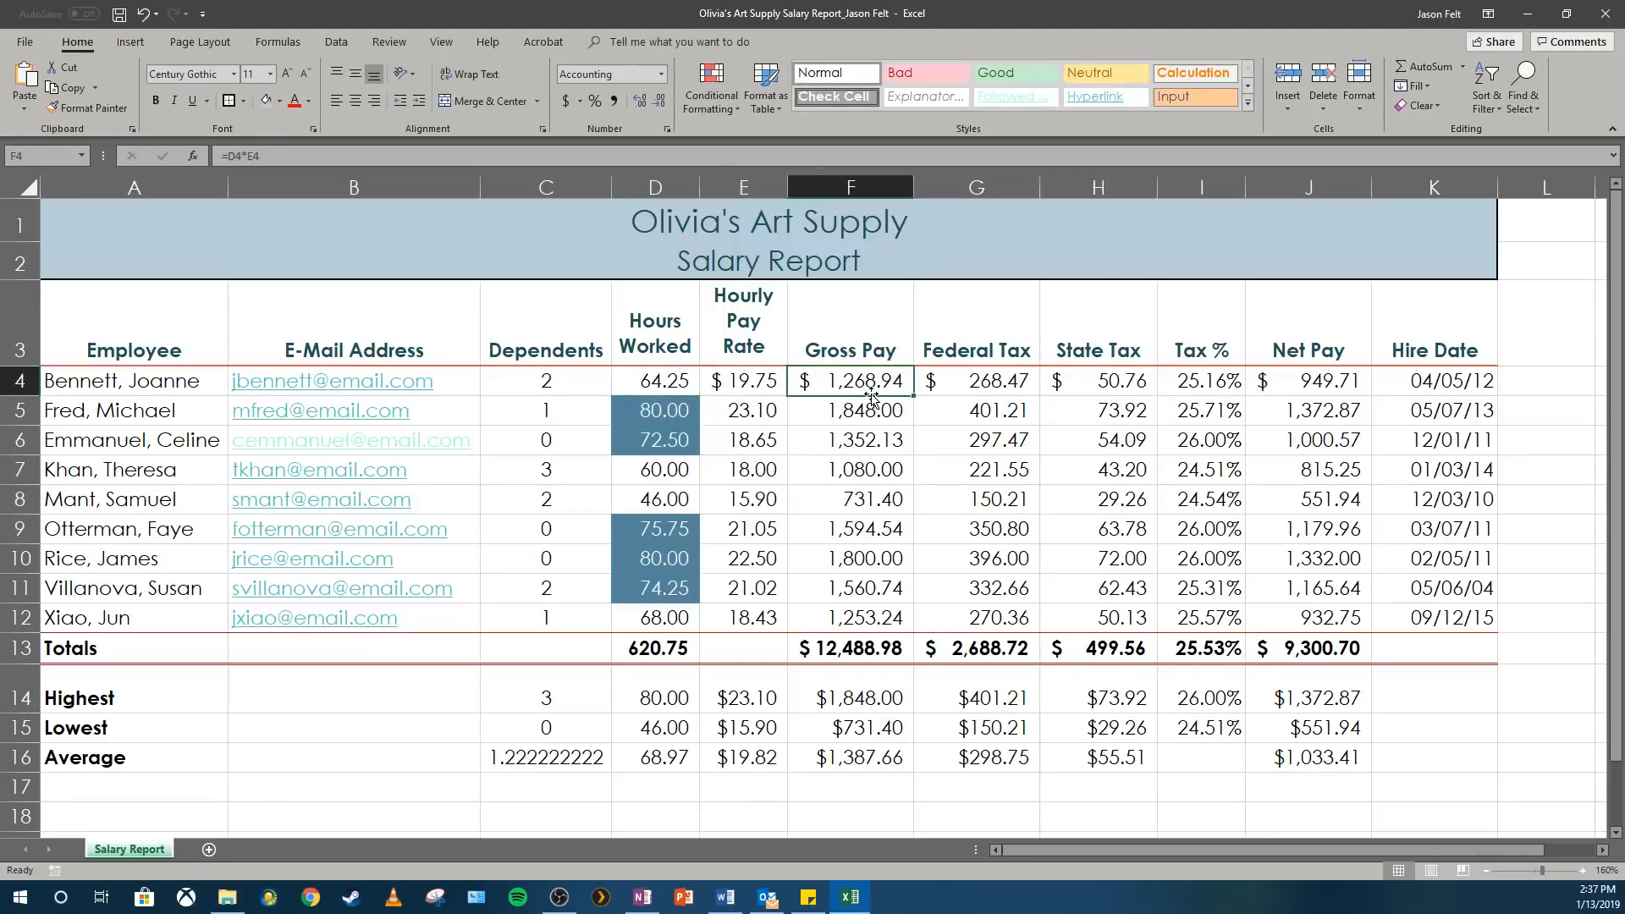
click(1003, 395)
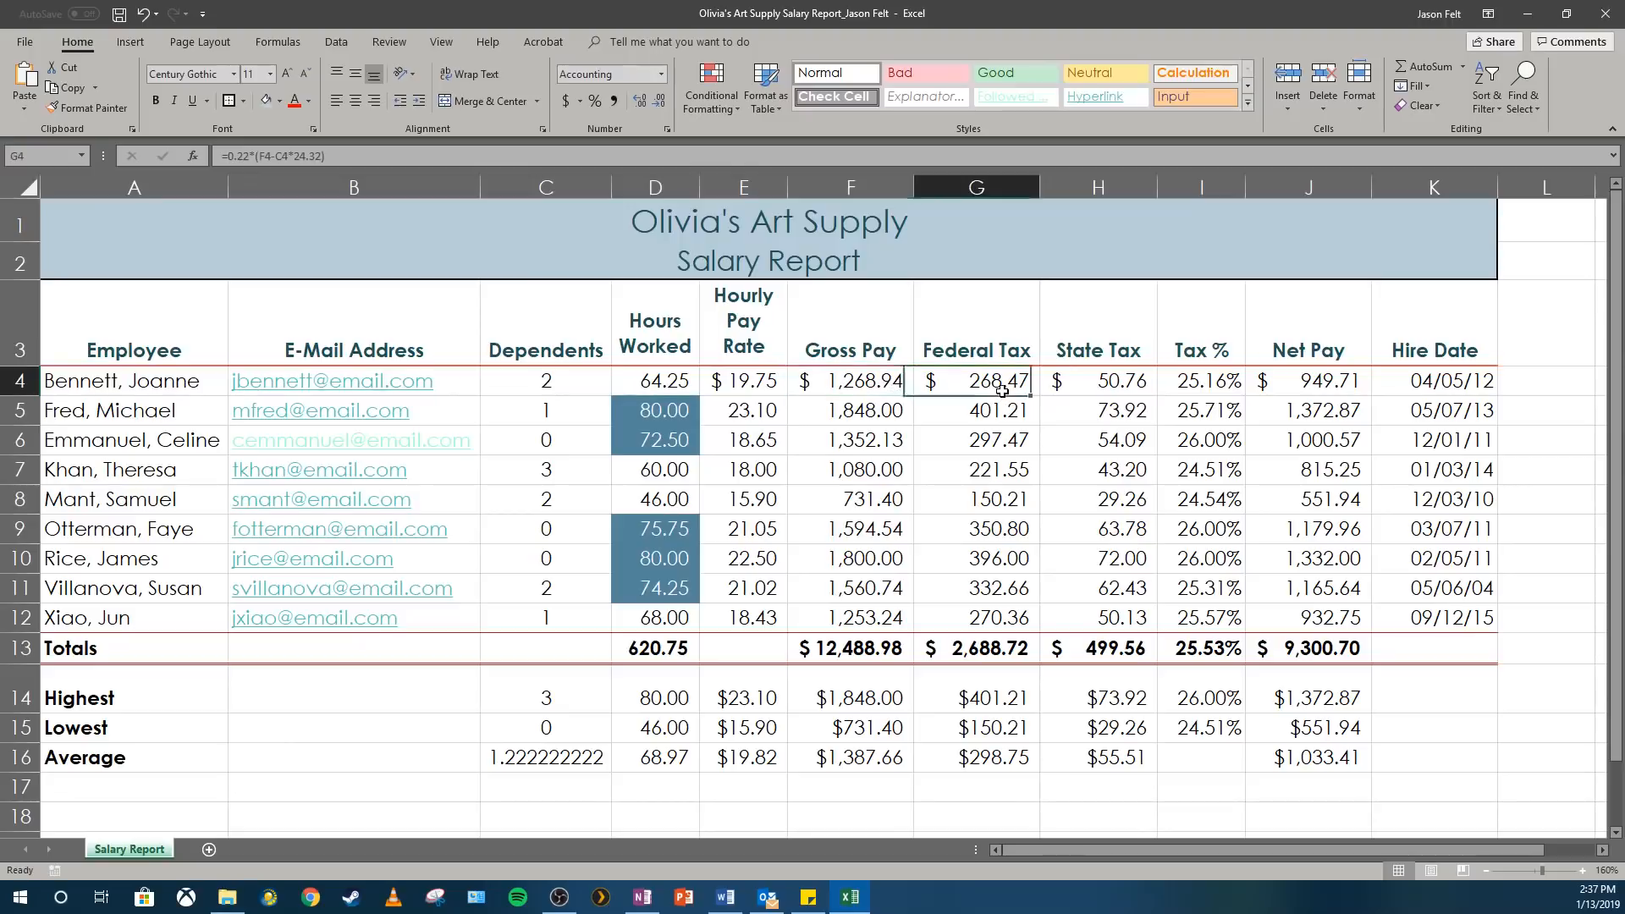
click(1105, 381)
click(1182, 380)
click(1295, 384)
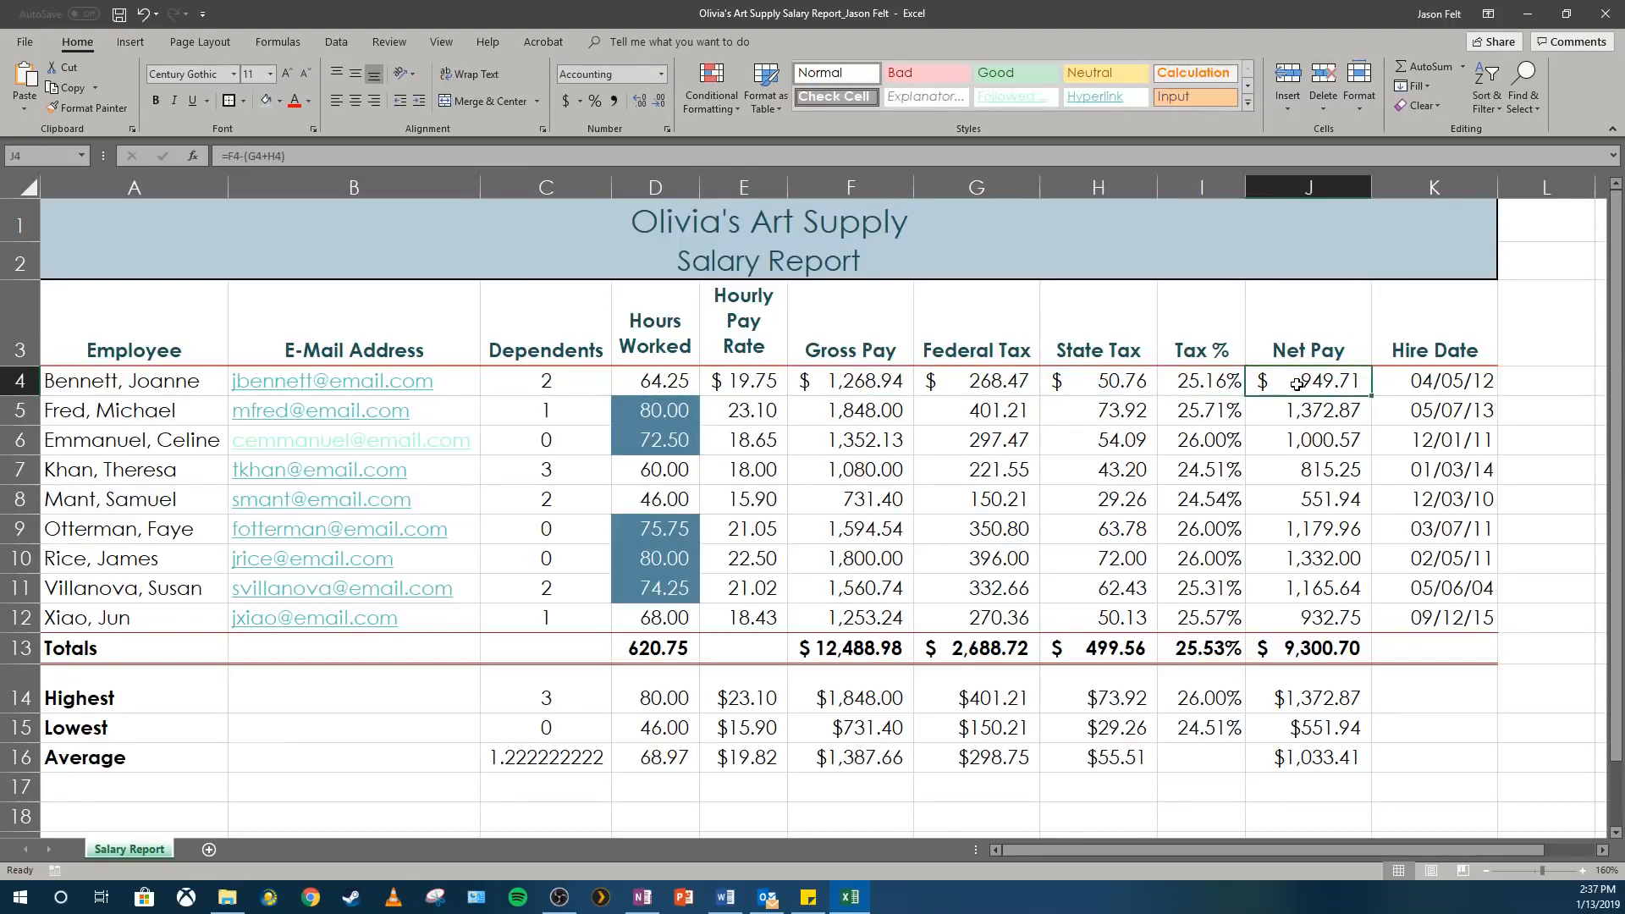
click(1417, 381)
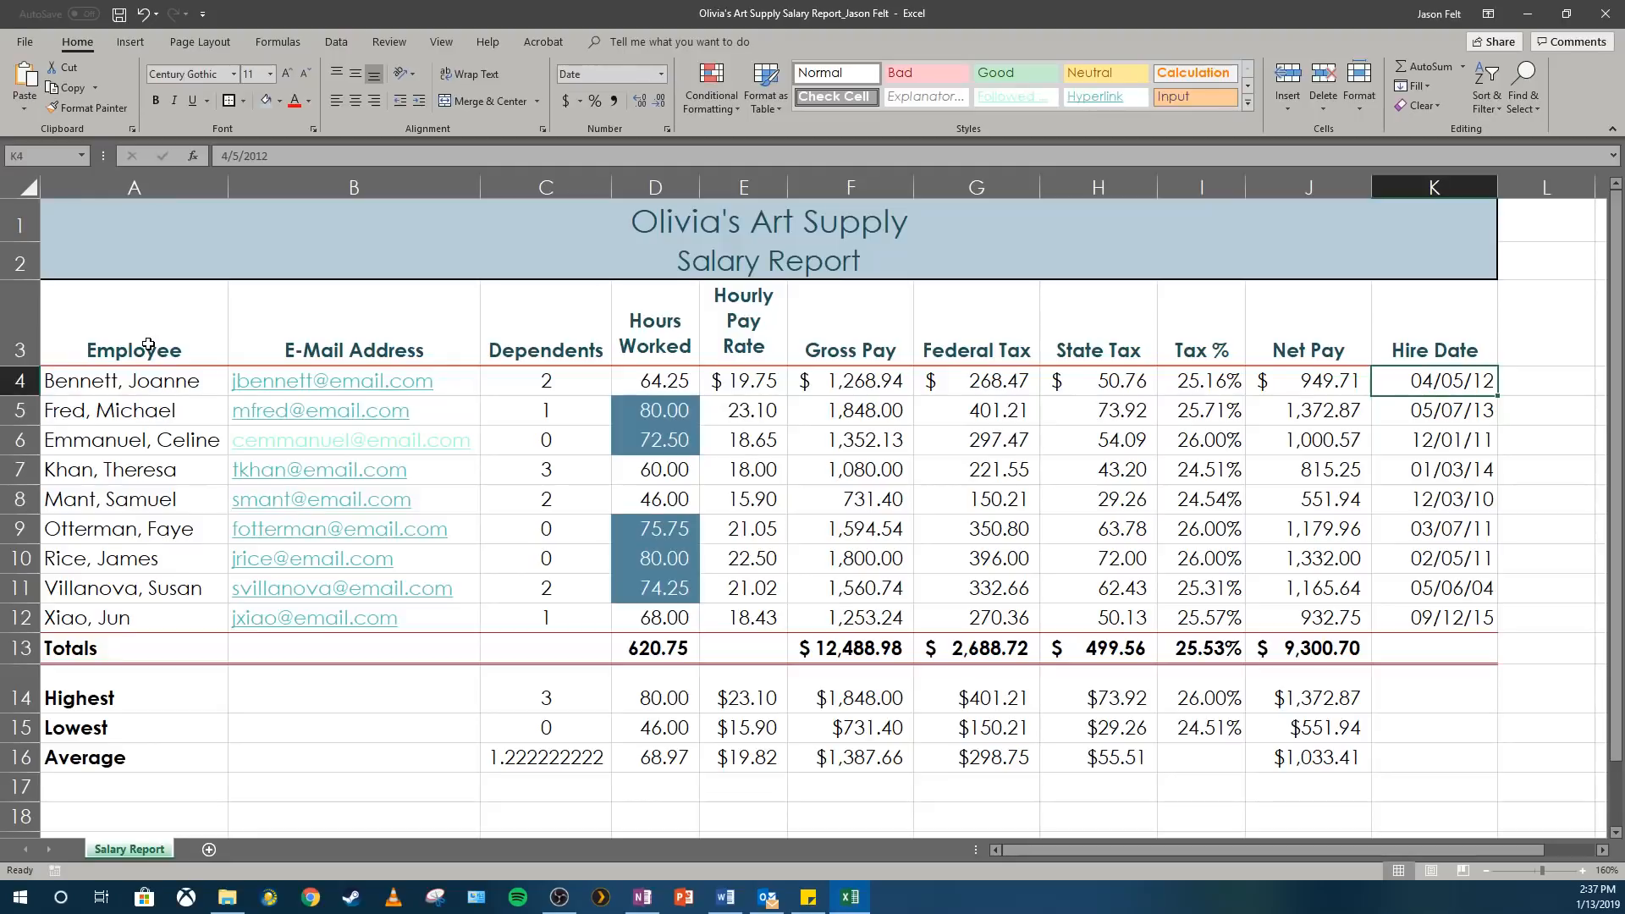
Replace the header text in A3 with the deliberate misspelling "Empolyee".
mouse_move(148, 345)
mouse_down()
mouse_move(254, 338)
mouse_move(174, 343)
mouse_up()
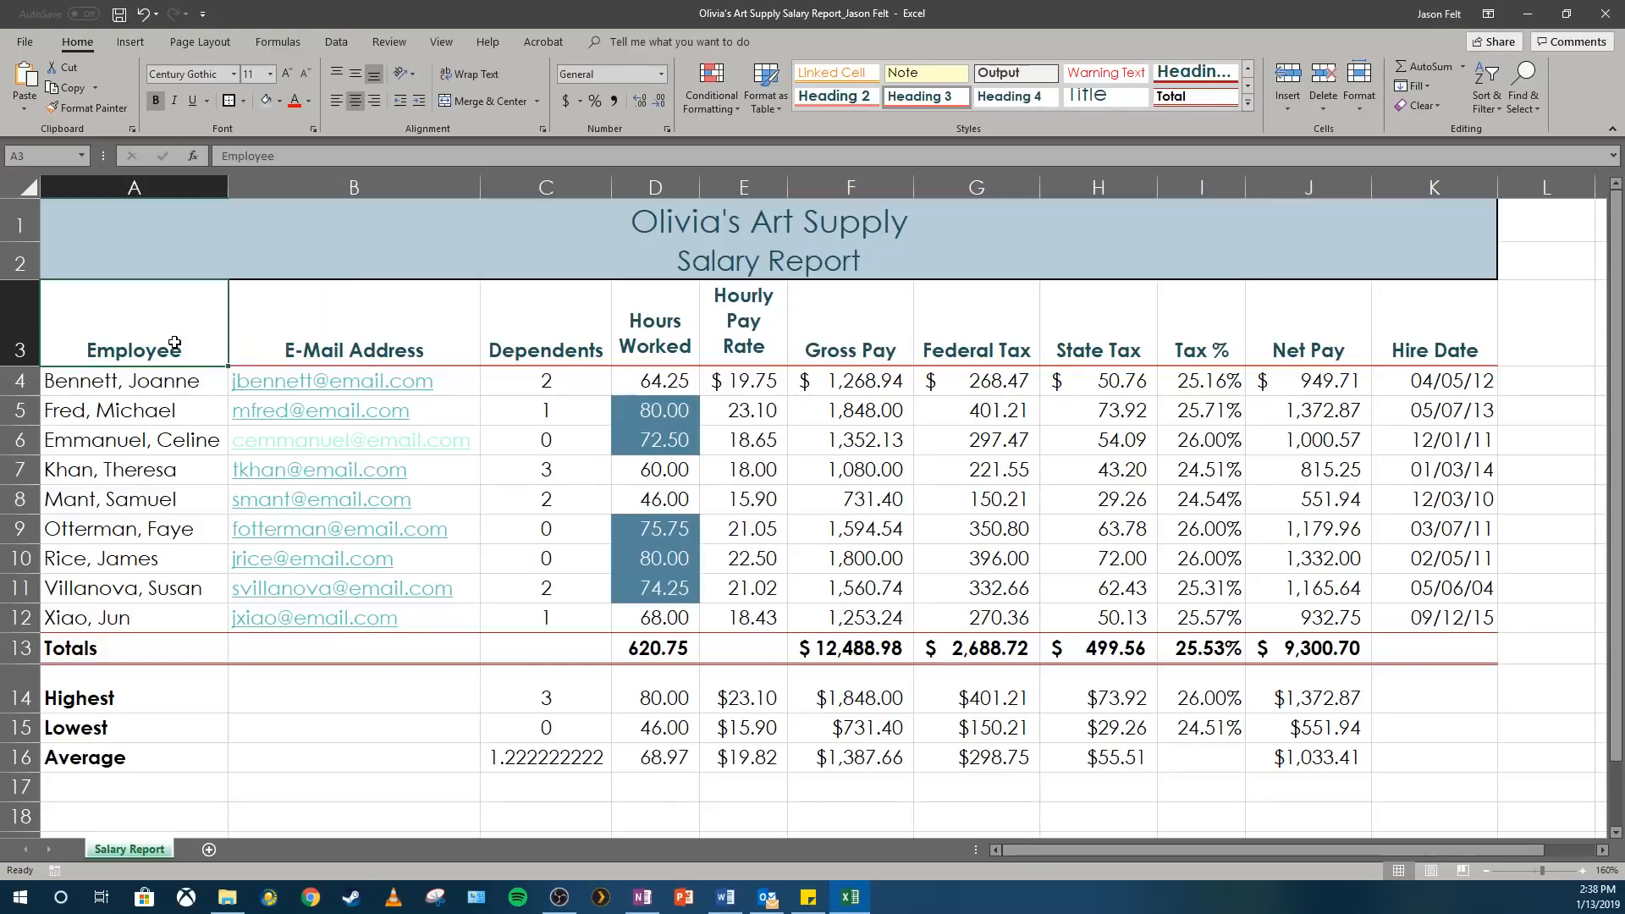
text(Emp)
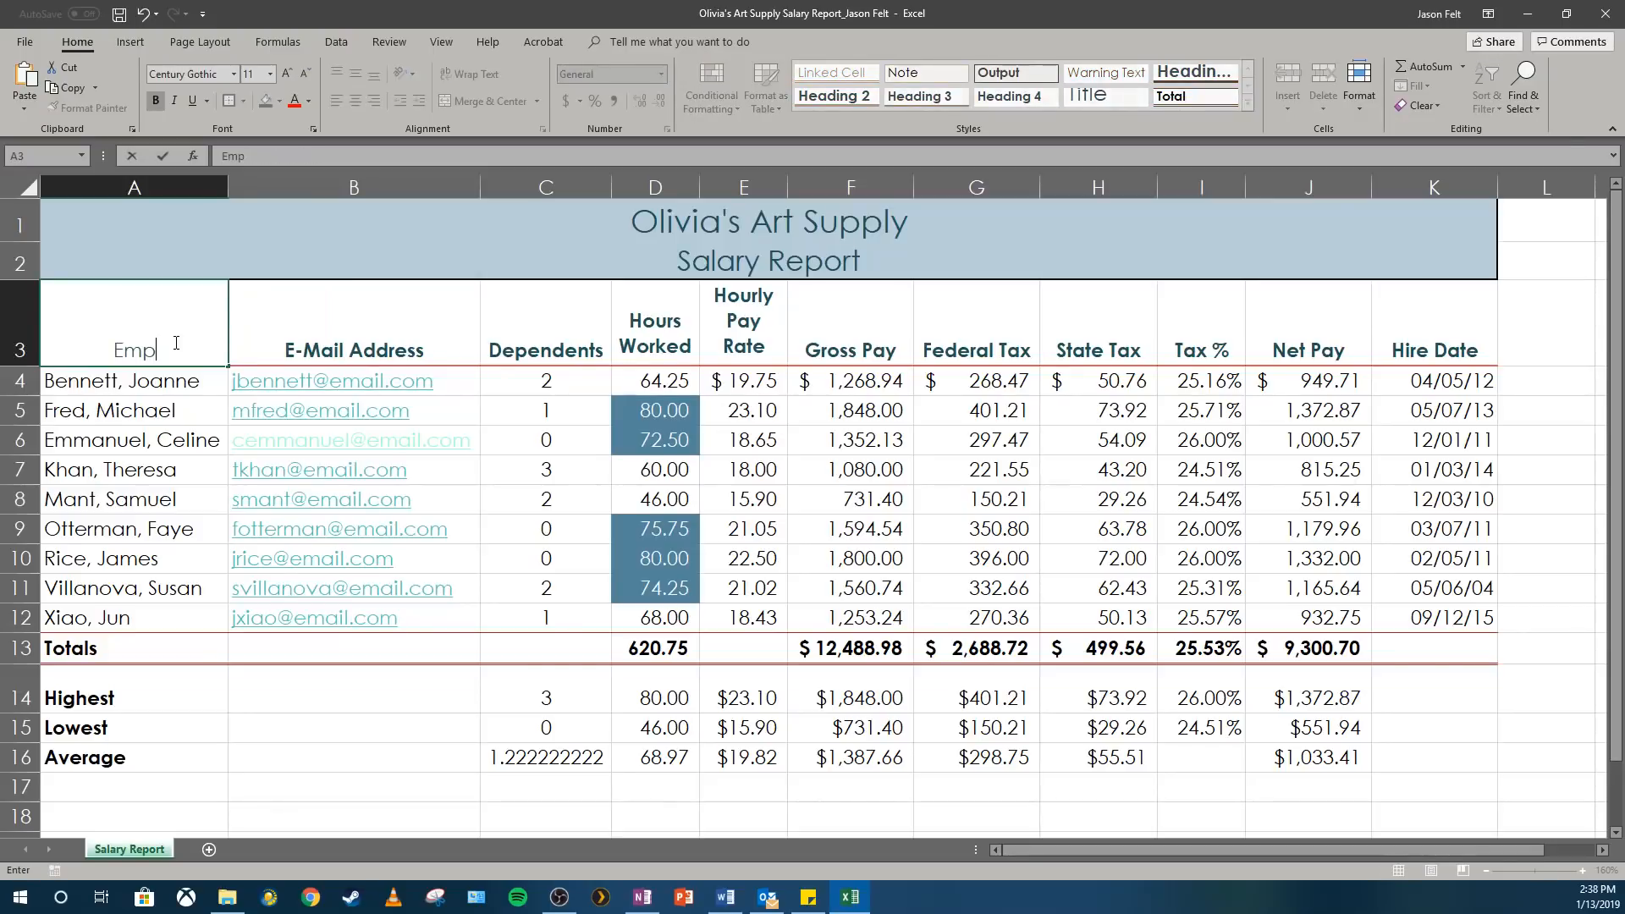
text(olye)
text(e)
key(Return)
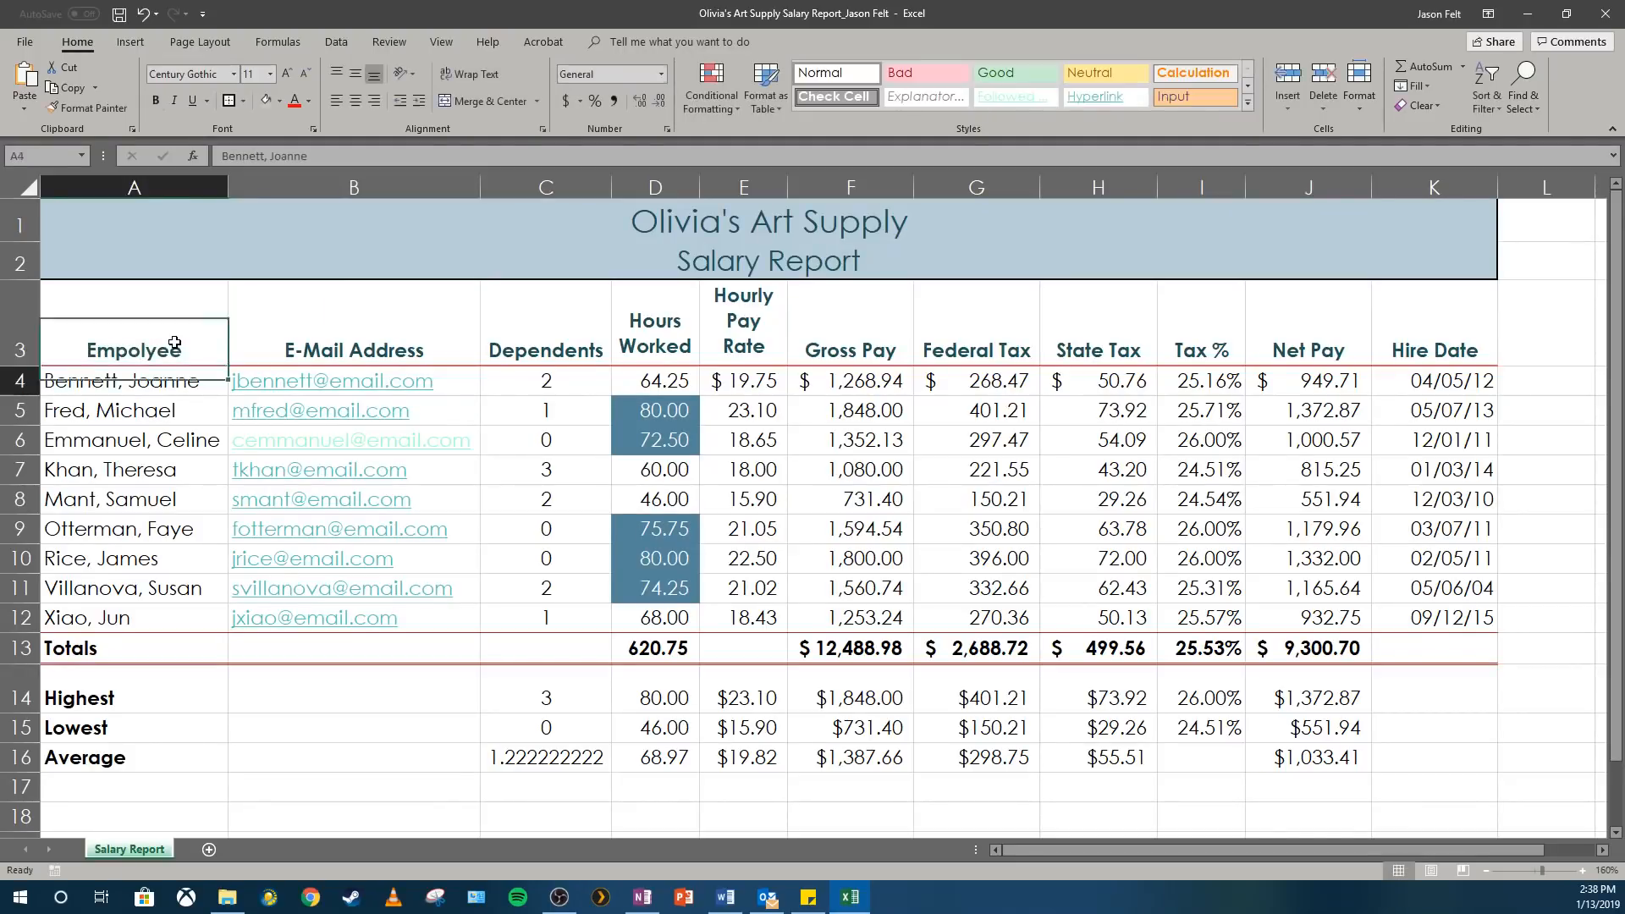
Spell-check the sheet from A3, changing "Empolyee" to "Employee", ignoring the flagged surname once, and continuing from the sheet's beginning.
key(Up)
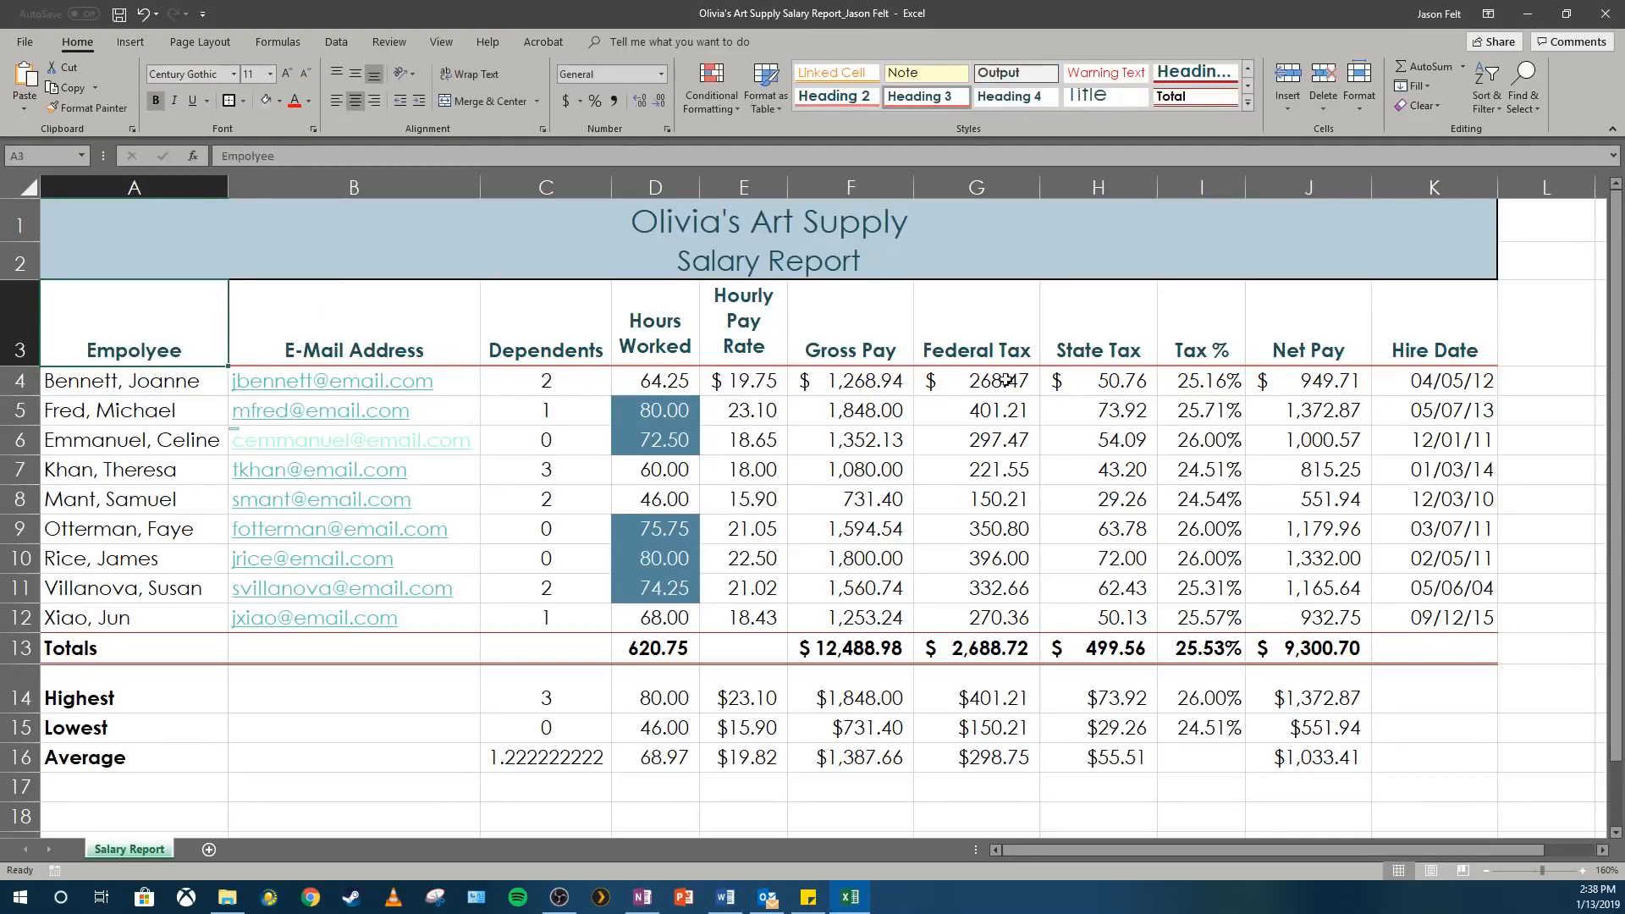
click(389, 43)
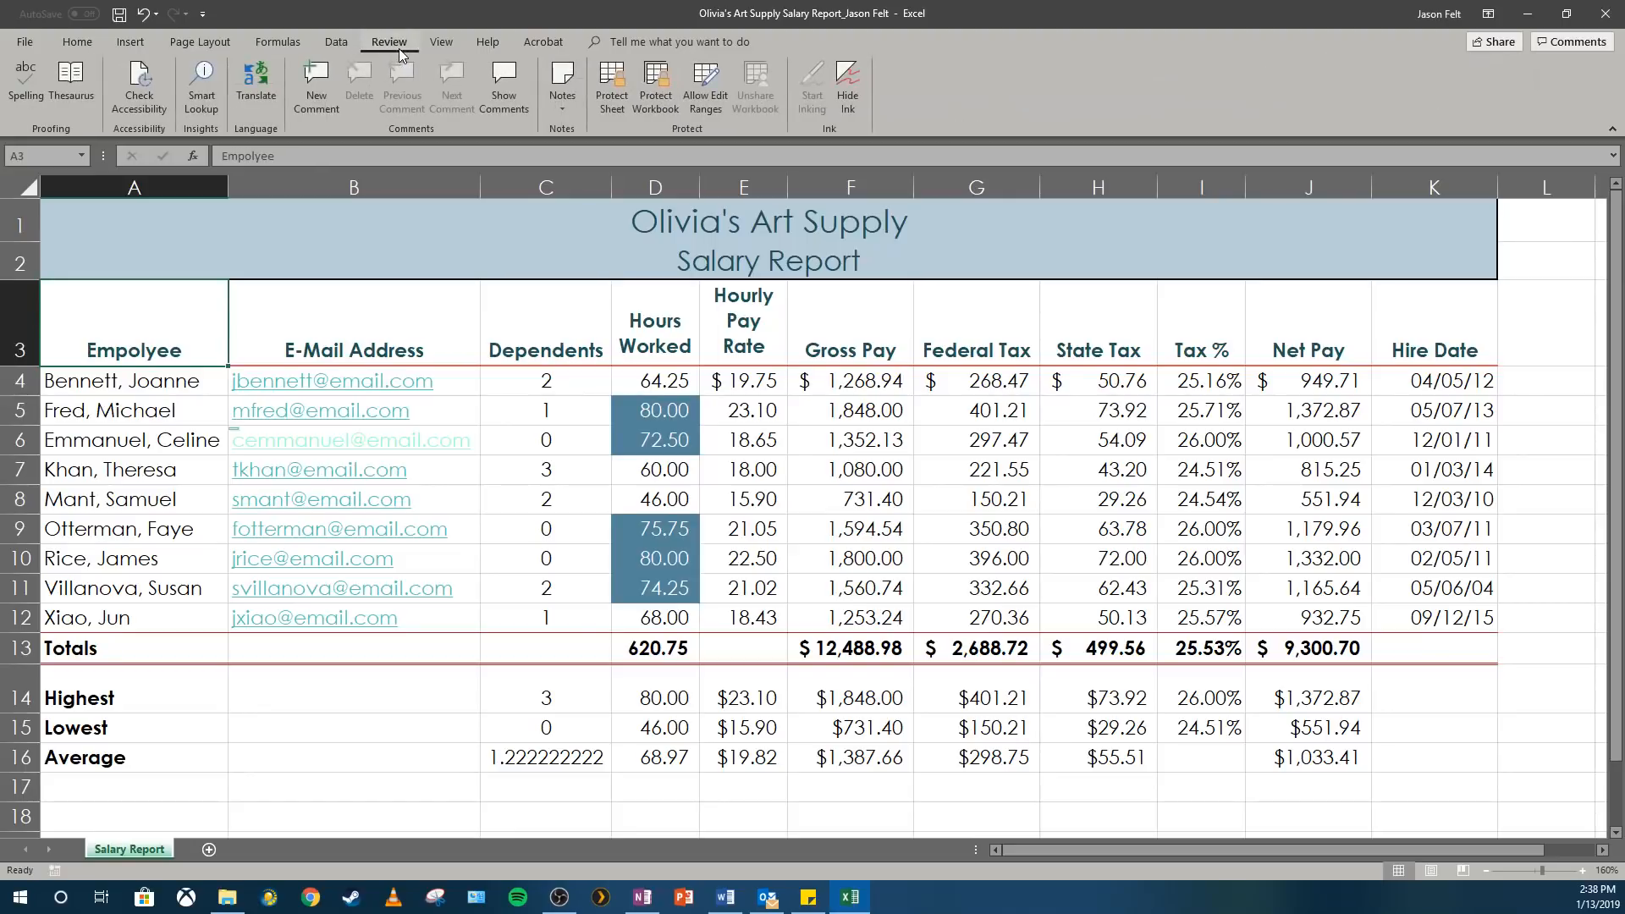
click(20, 103)
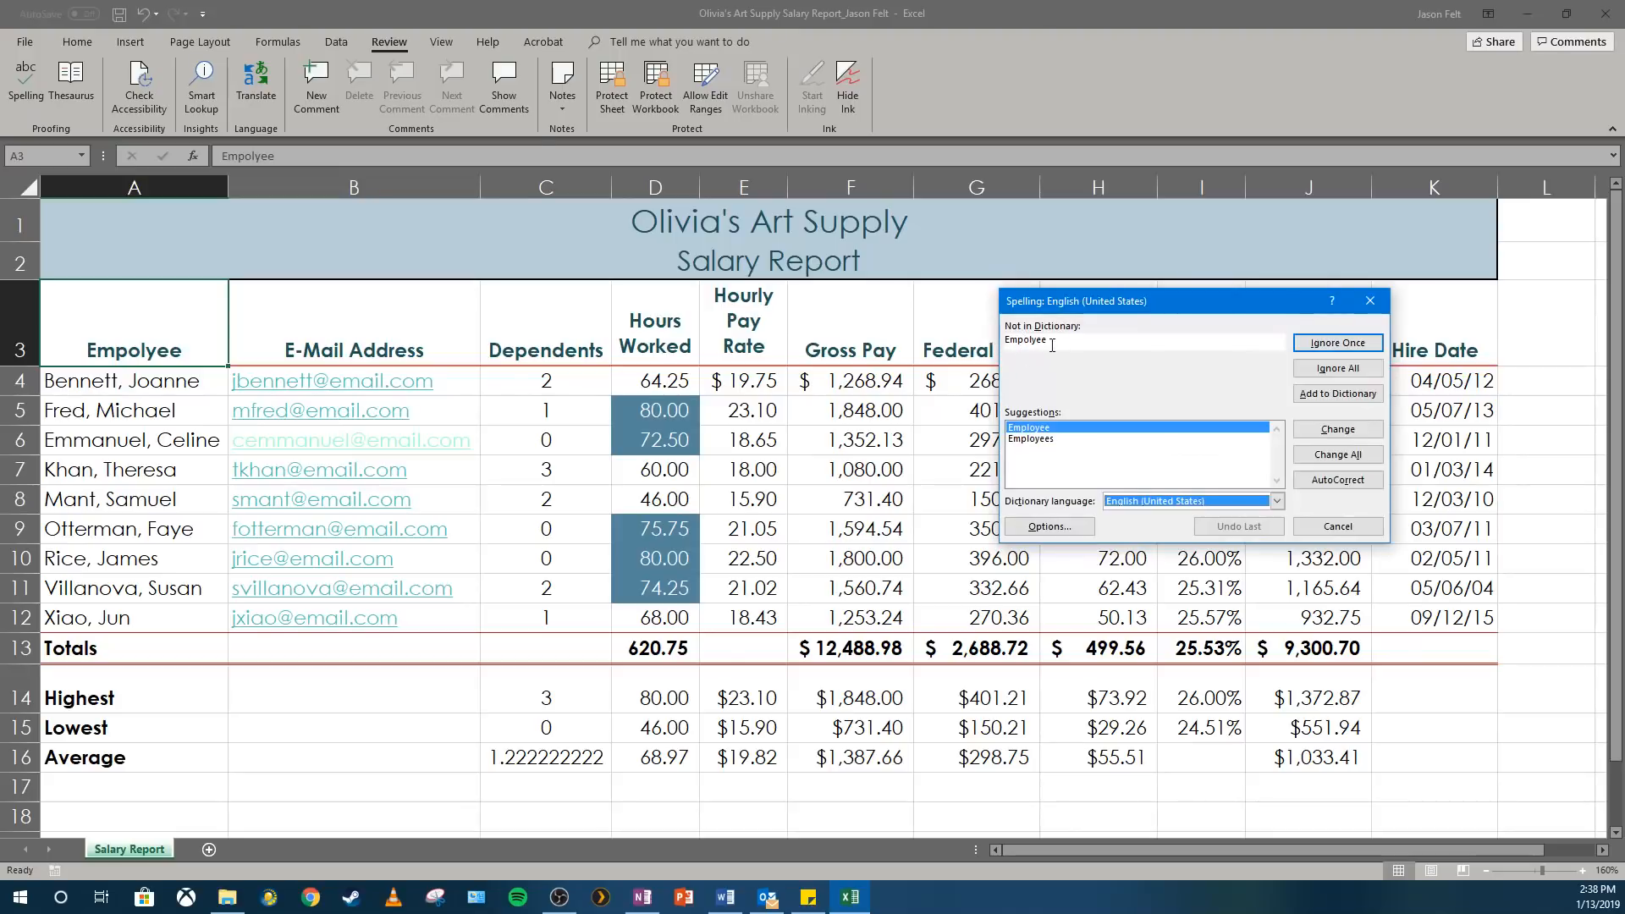
click(1339, 430)
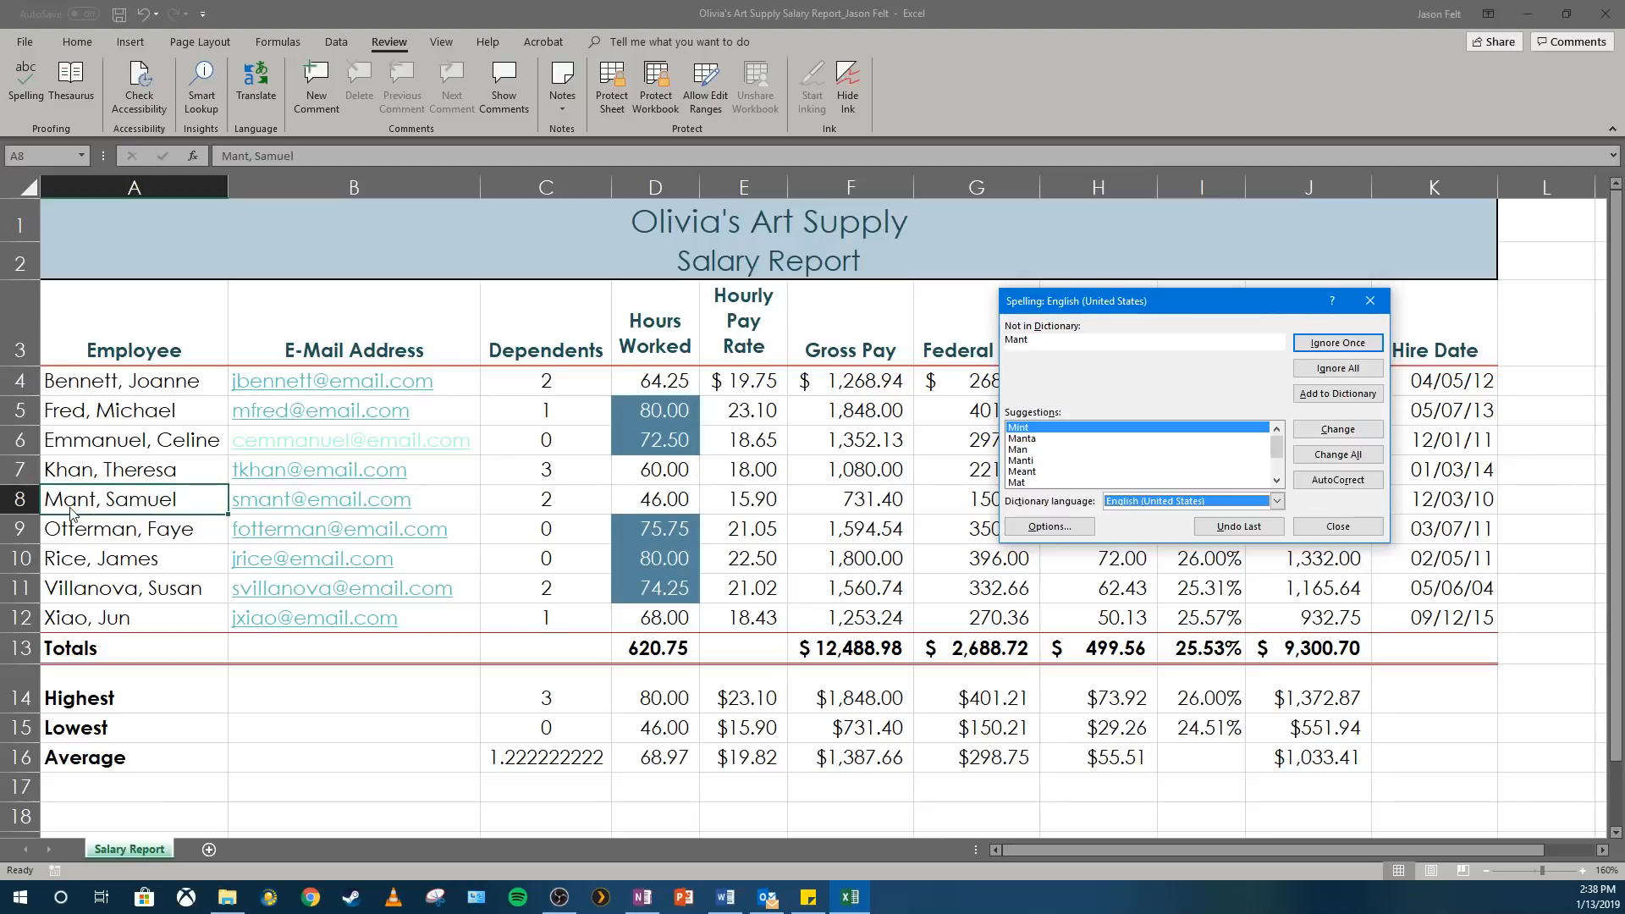
click(1329, 345)
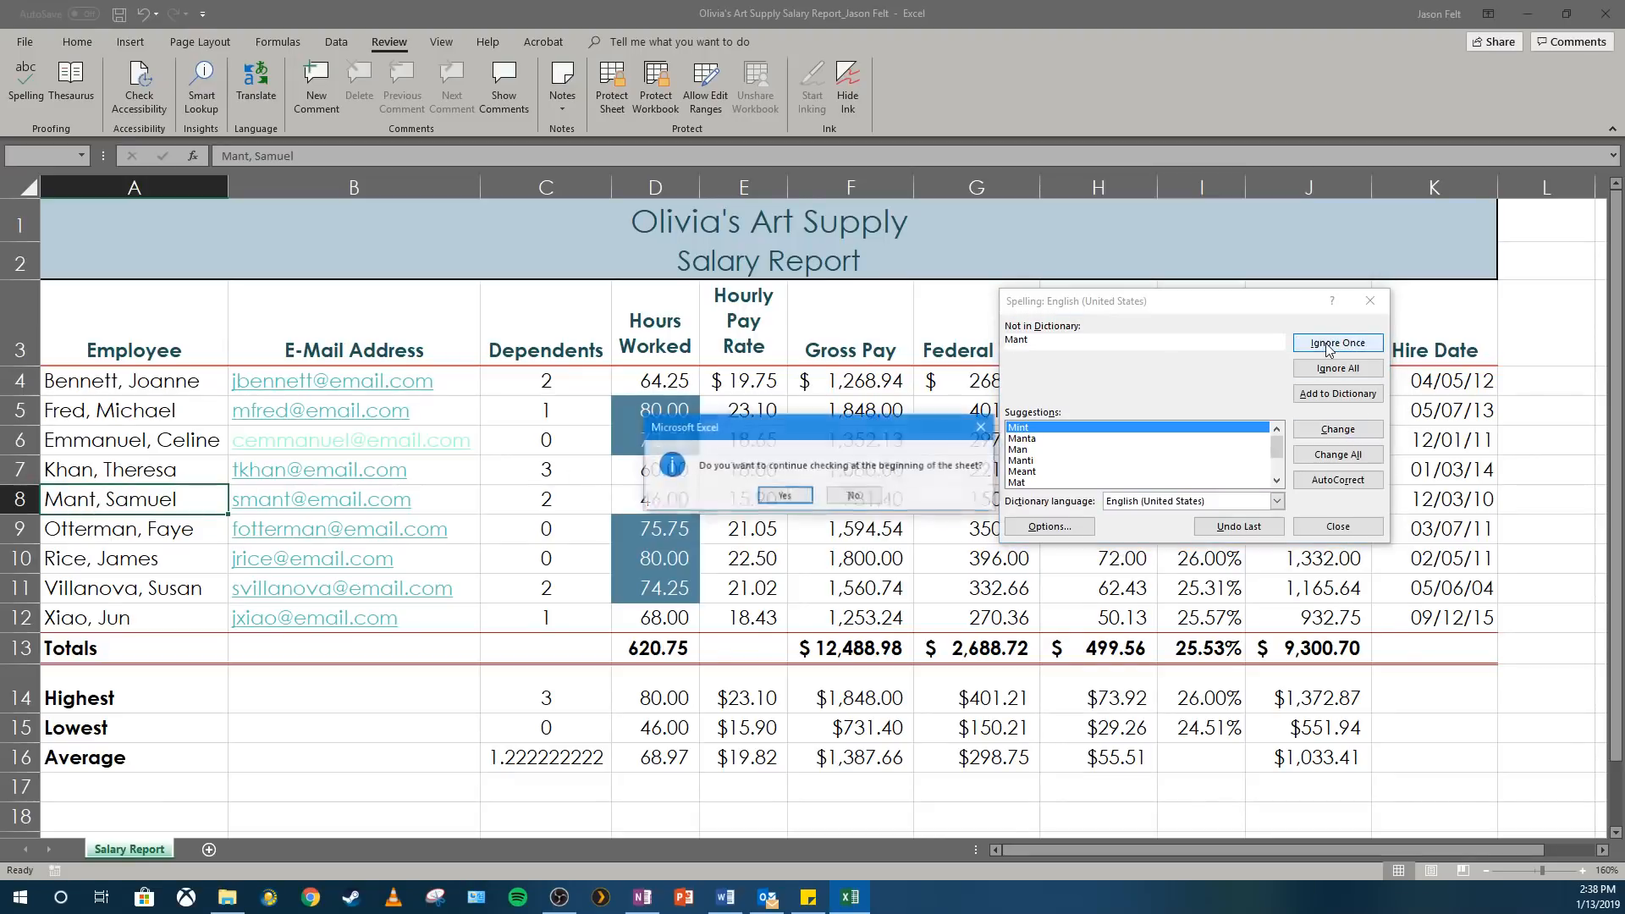
click(783, 502)
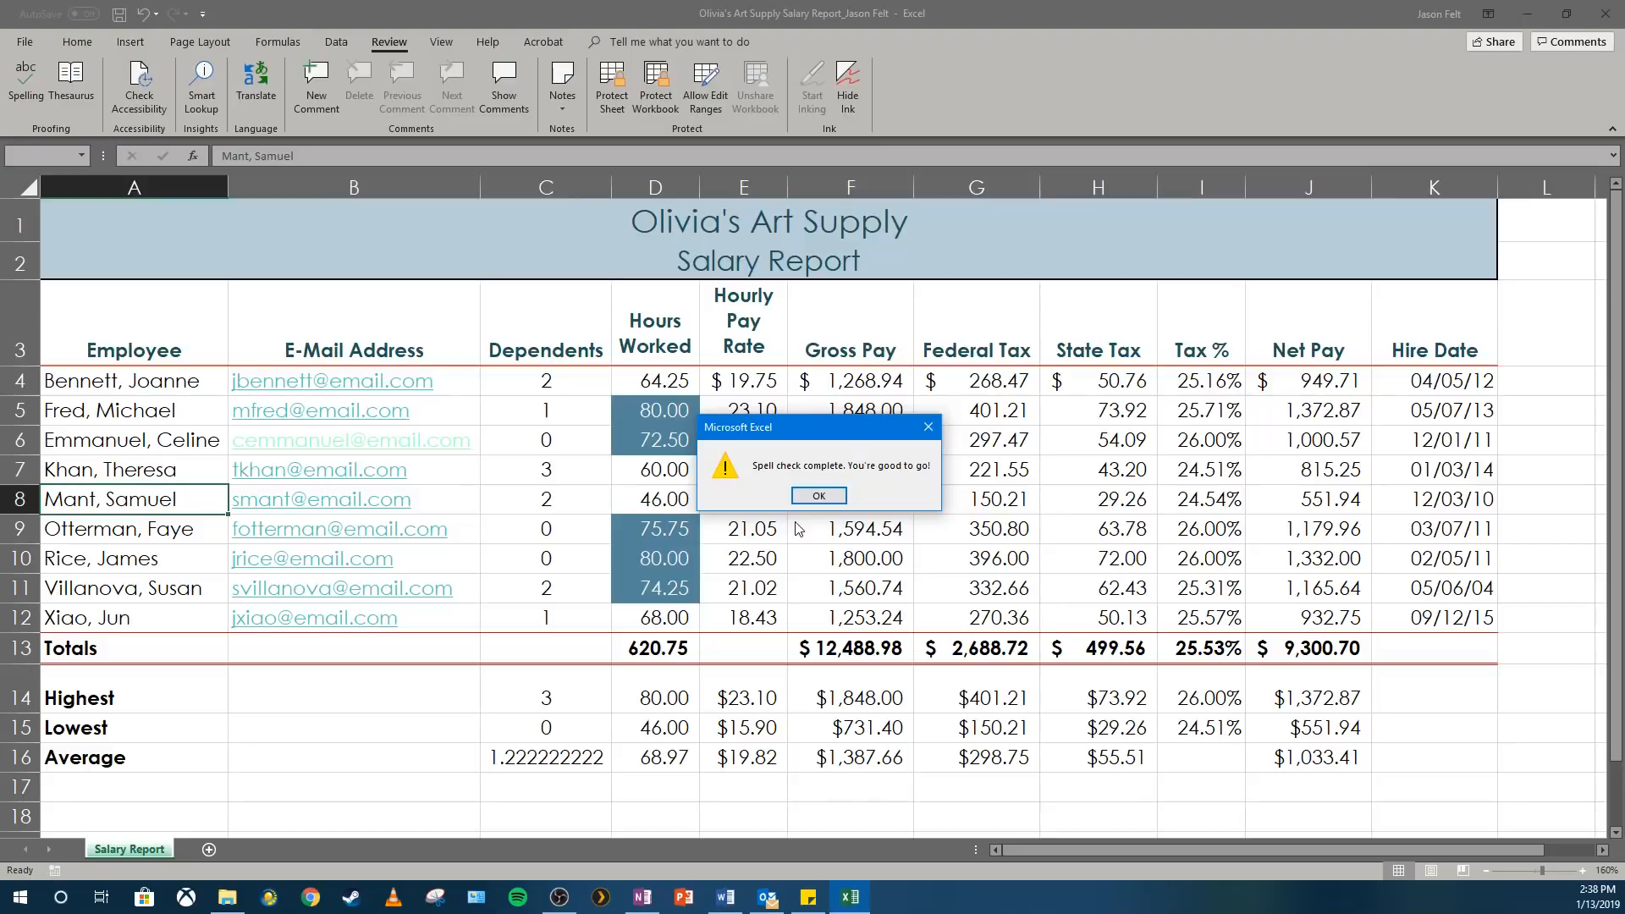
click(819, 496)
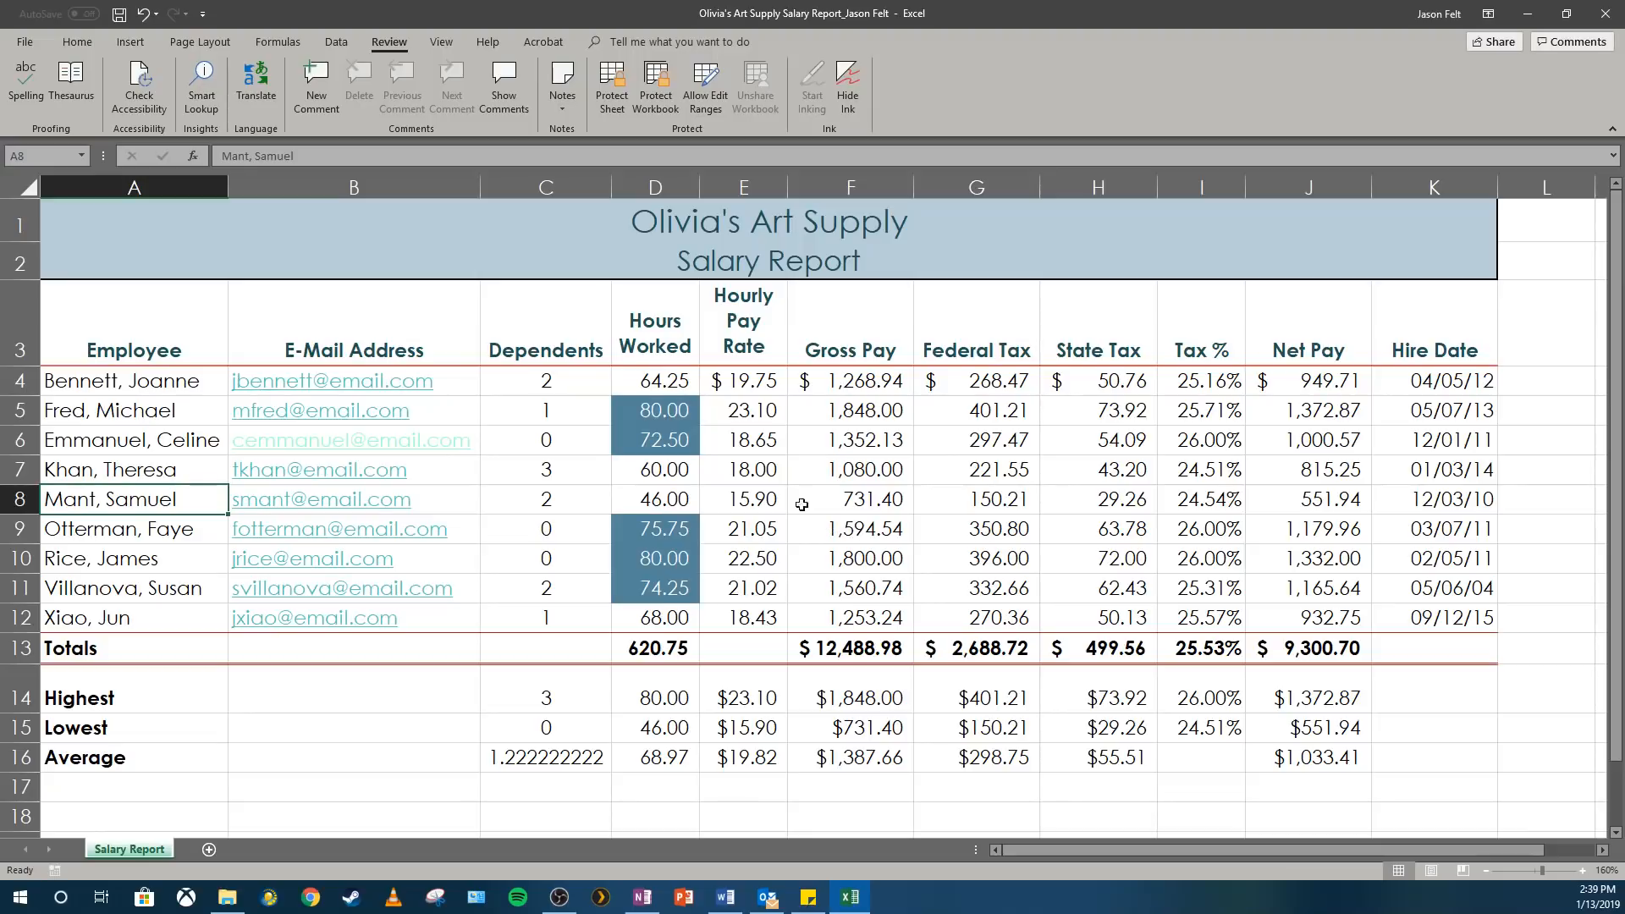
Set the worksheet's page margins to the Narrow preset.
click(194, 43)
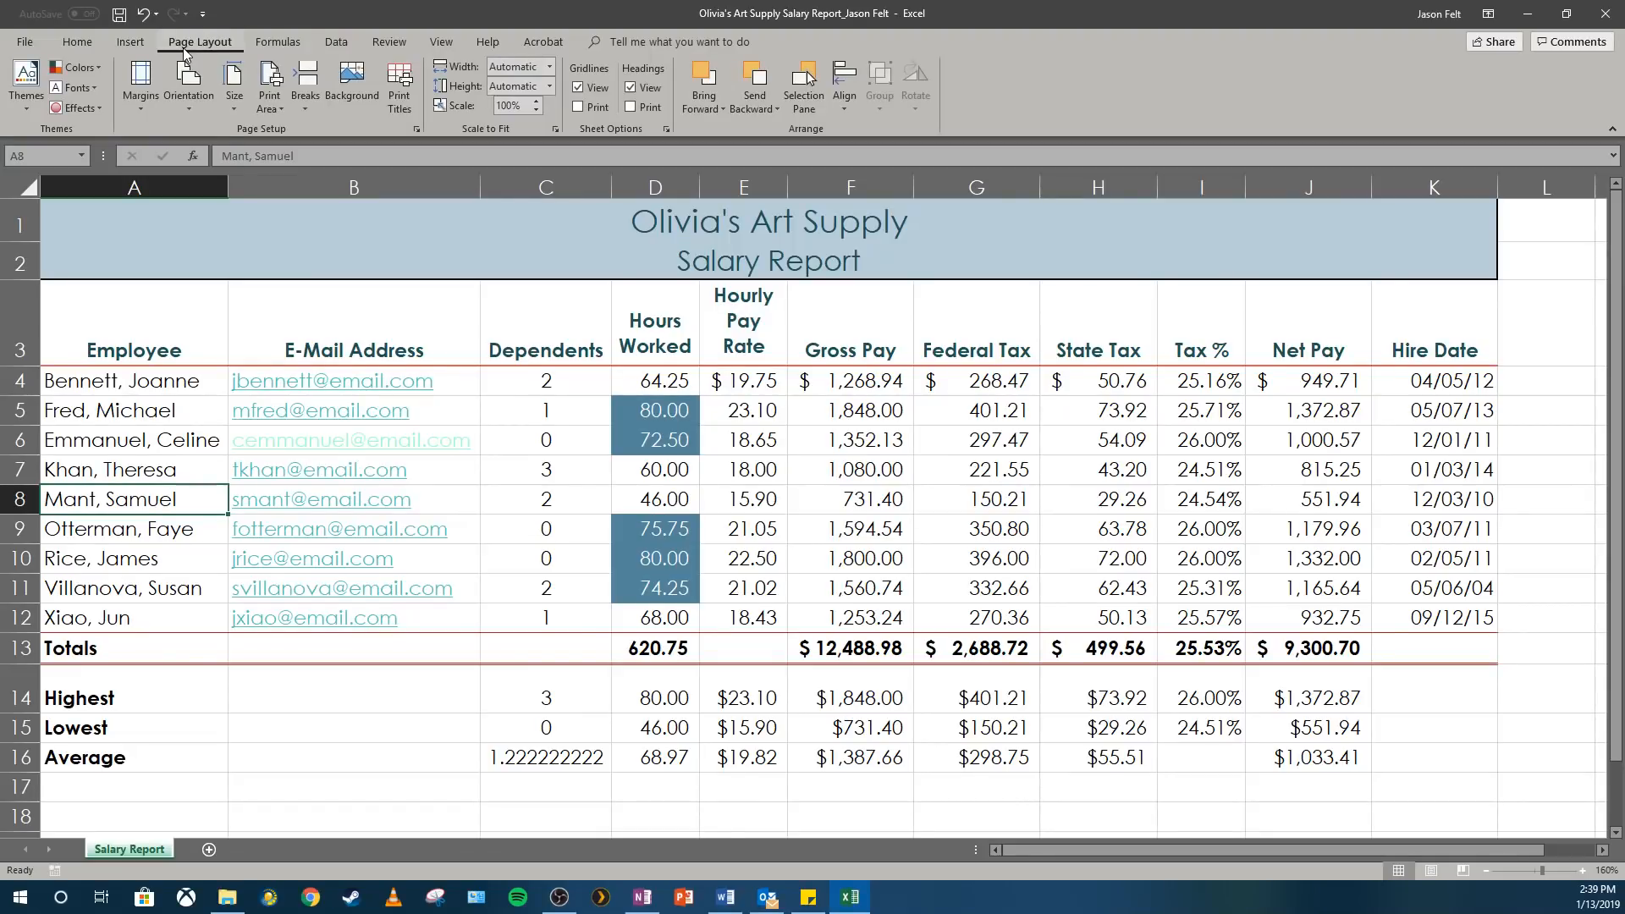
click(141, 100)
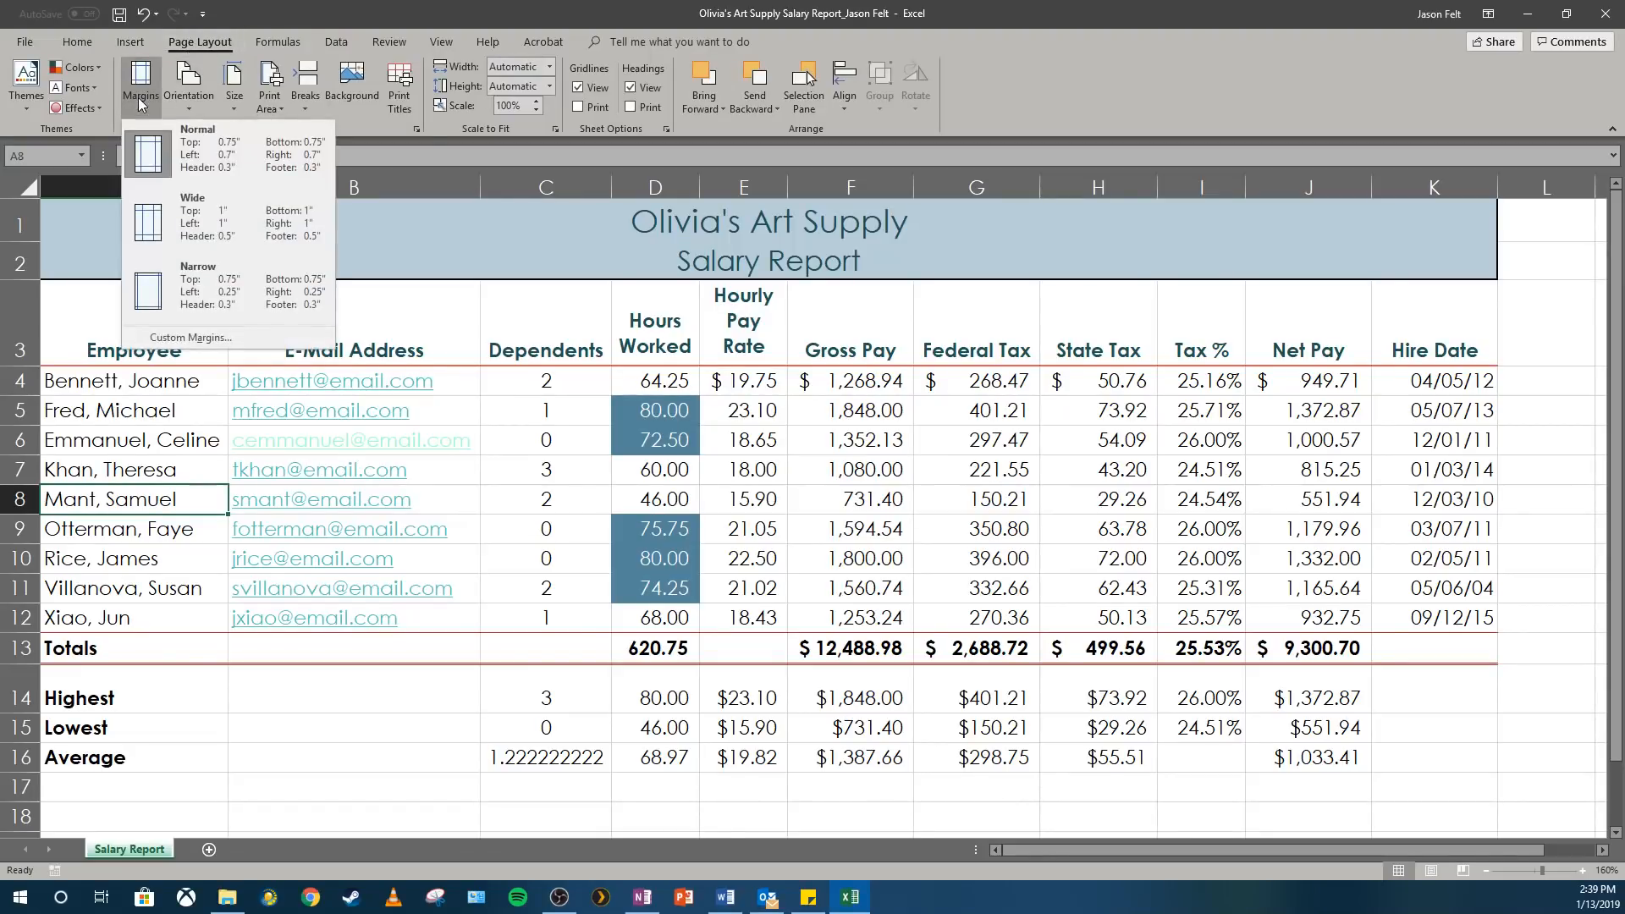
click(192, 286)
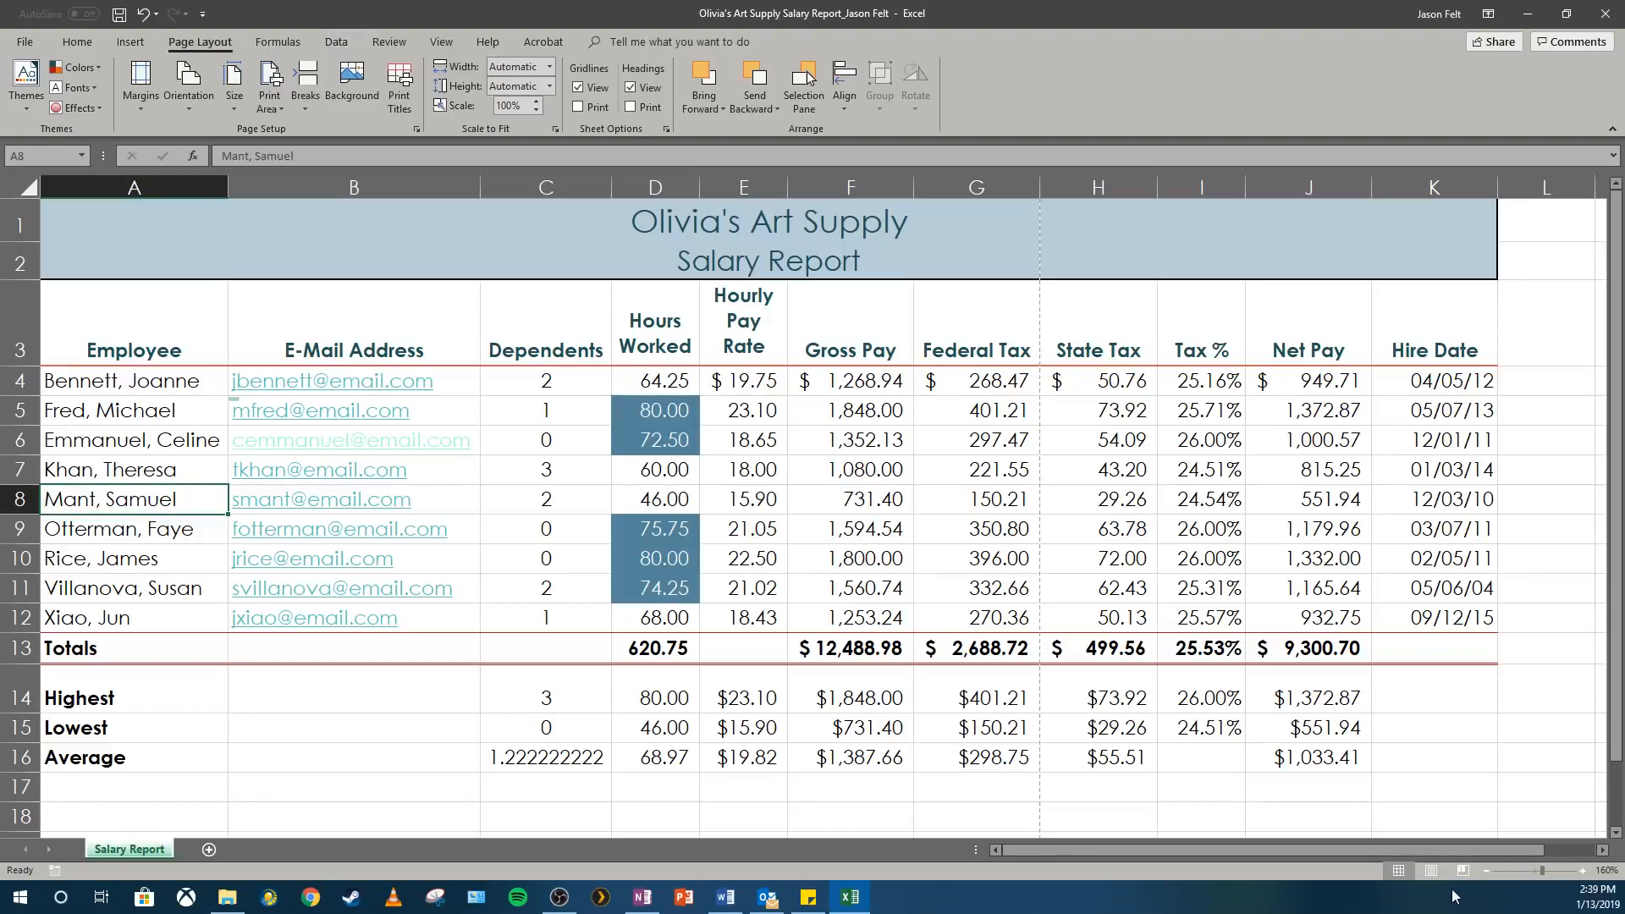
Add a centered page header with the preparer's full name and "Chief Financial Officer" on the line below.
click(142, 48)
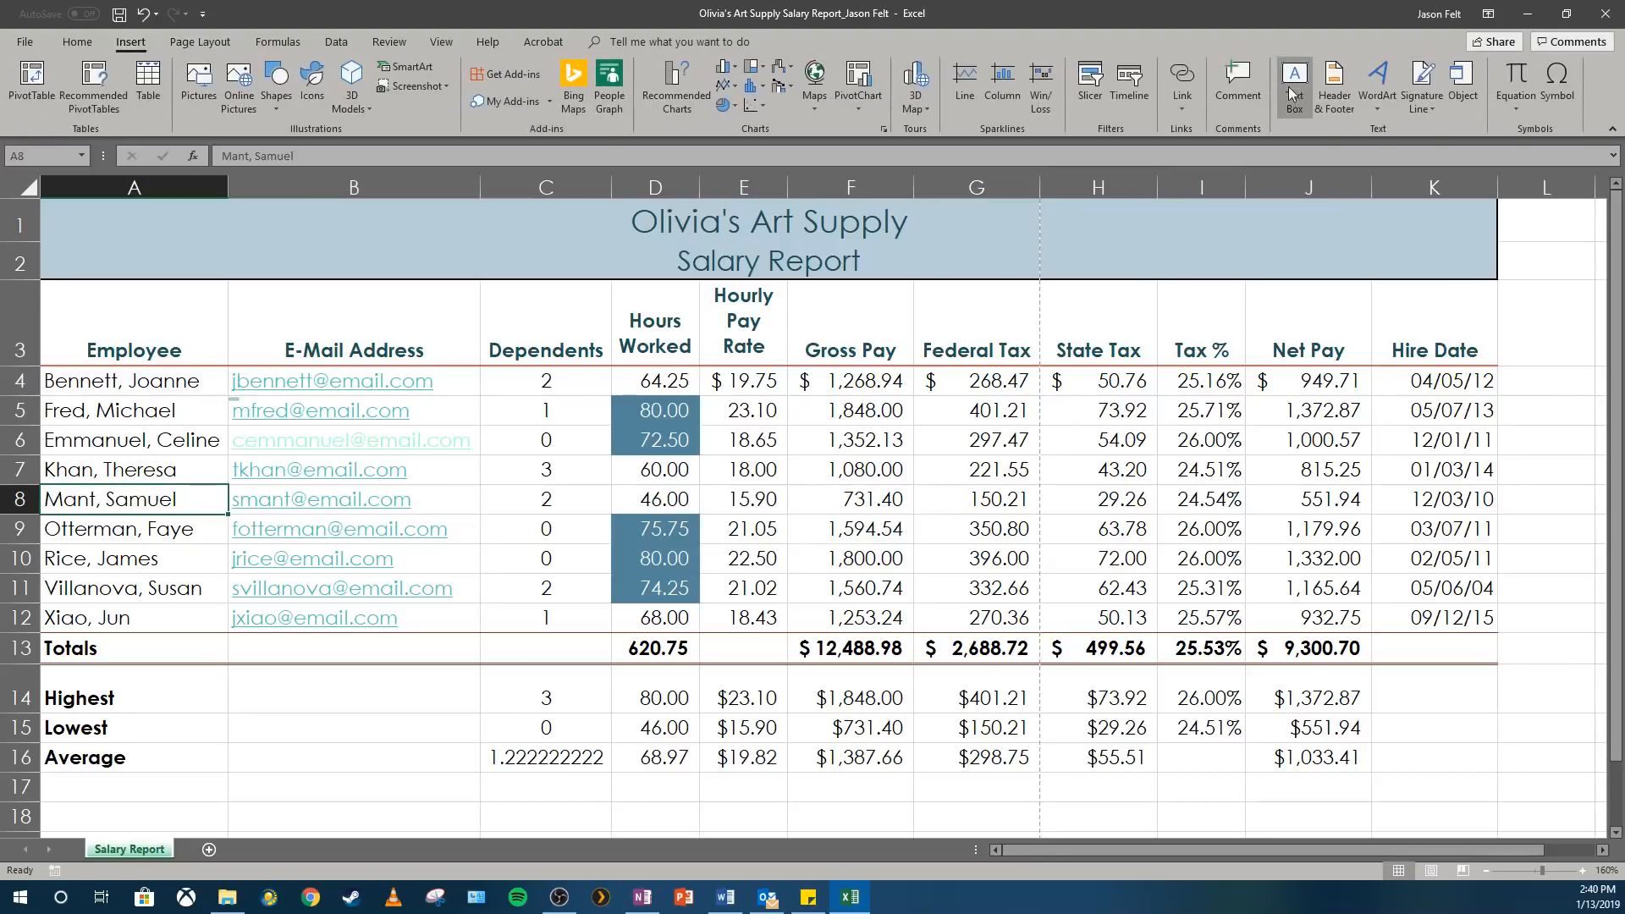
click(1325, 100)
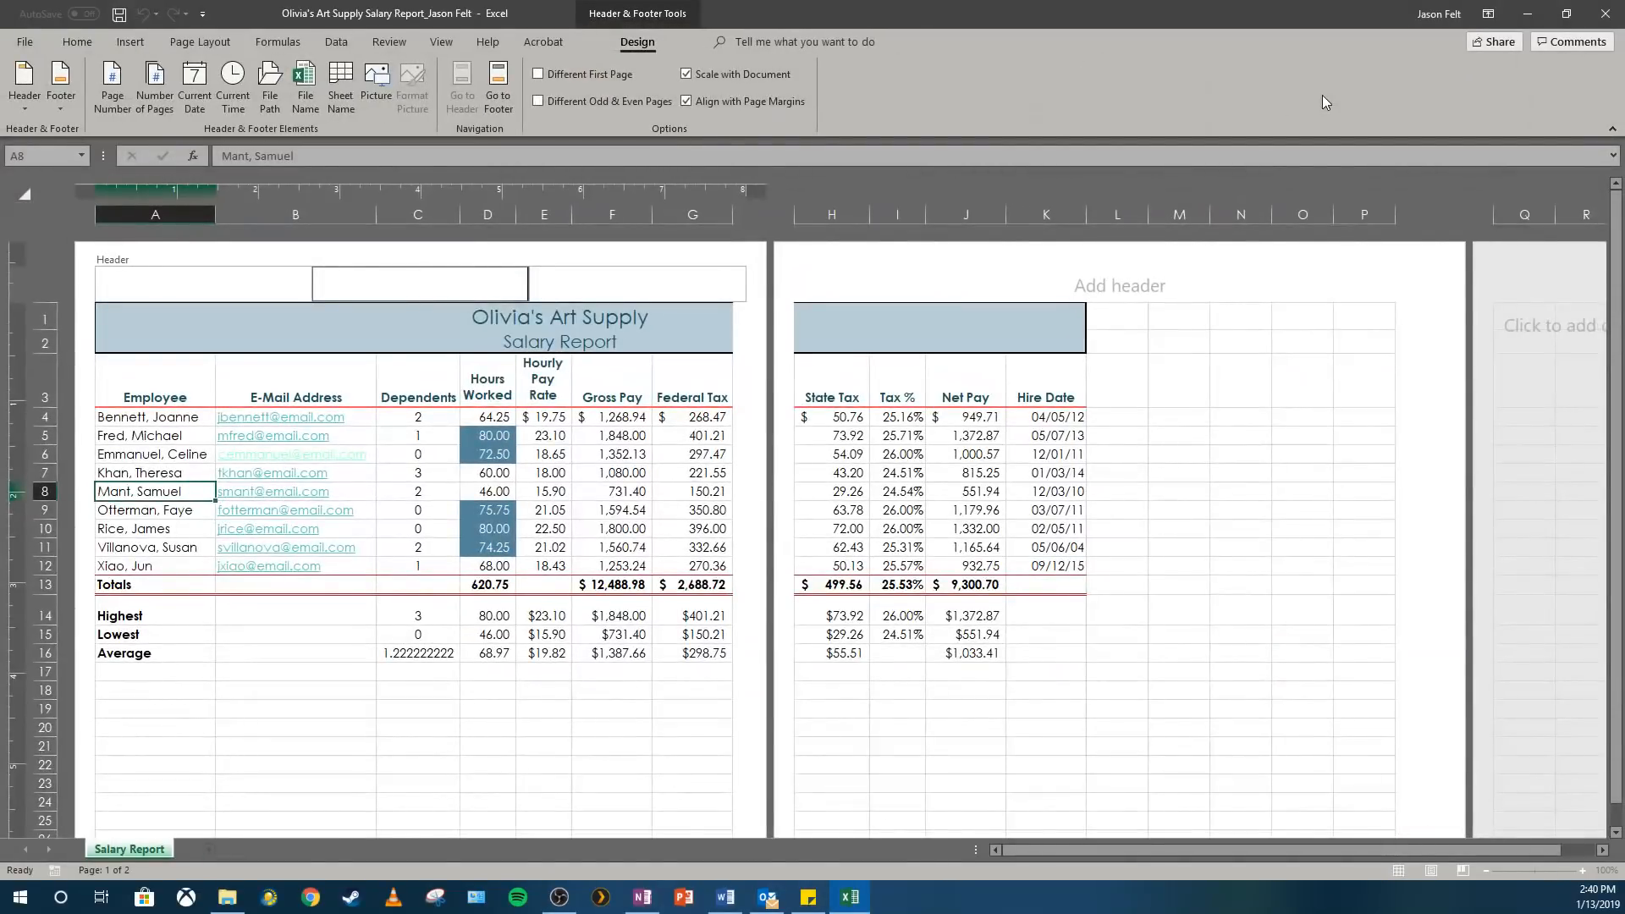
key(Return)
text(Ch)
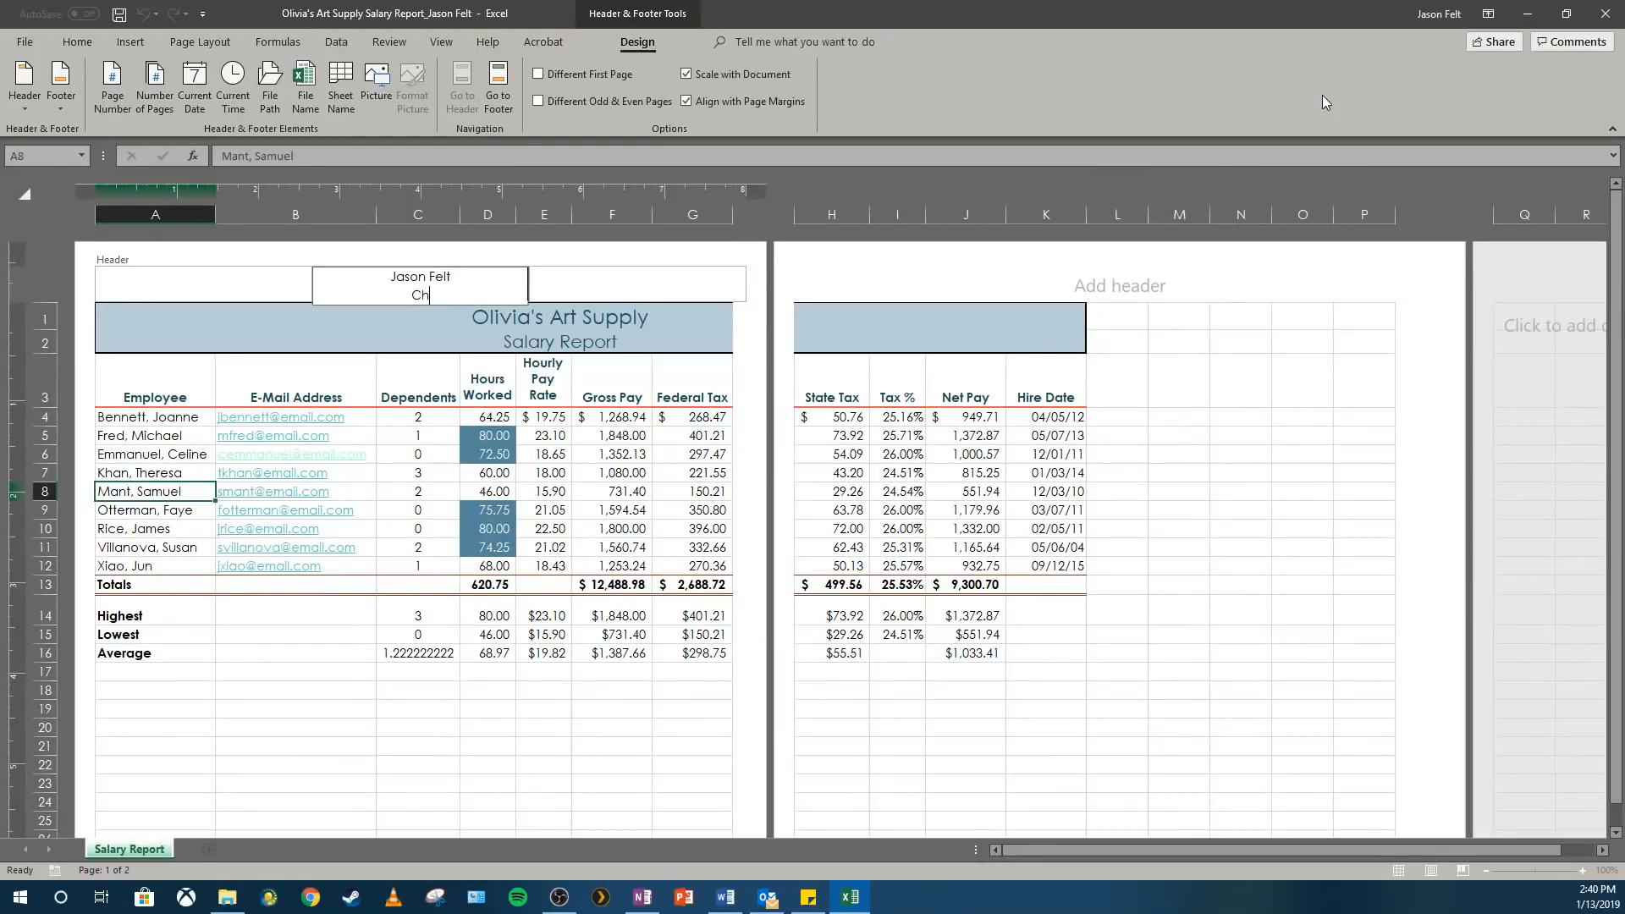
text(ief Financial Officer)
click(151, 458)
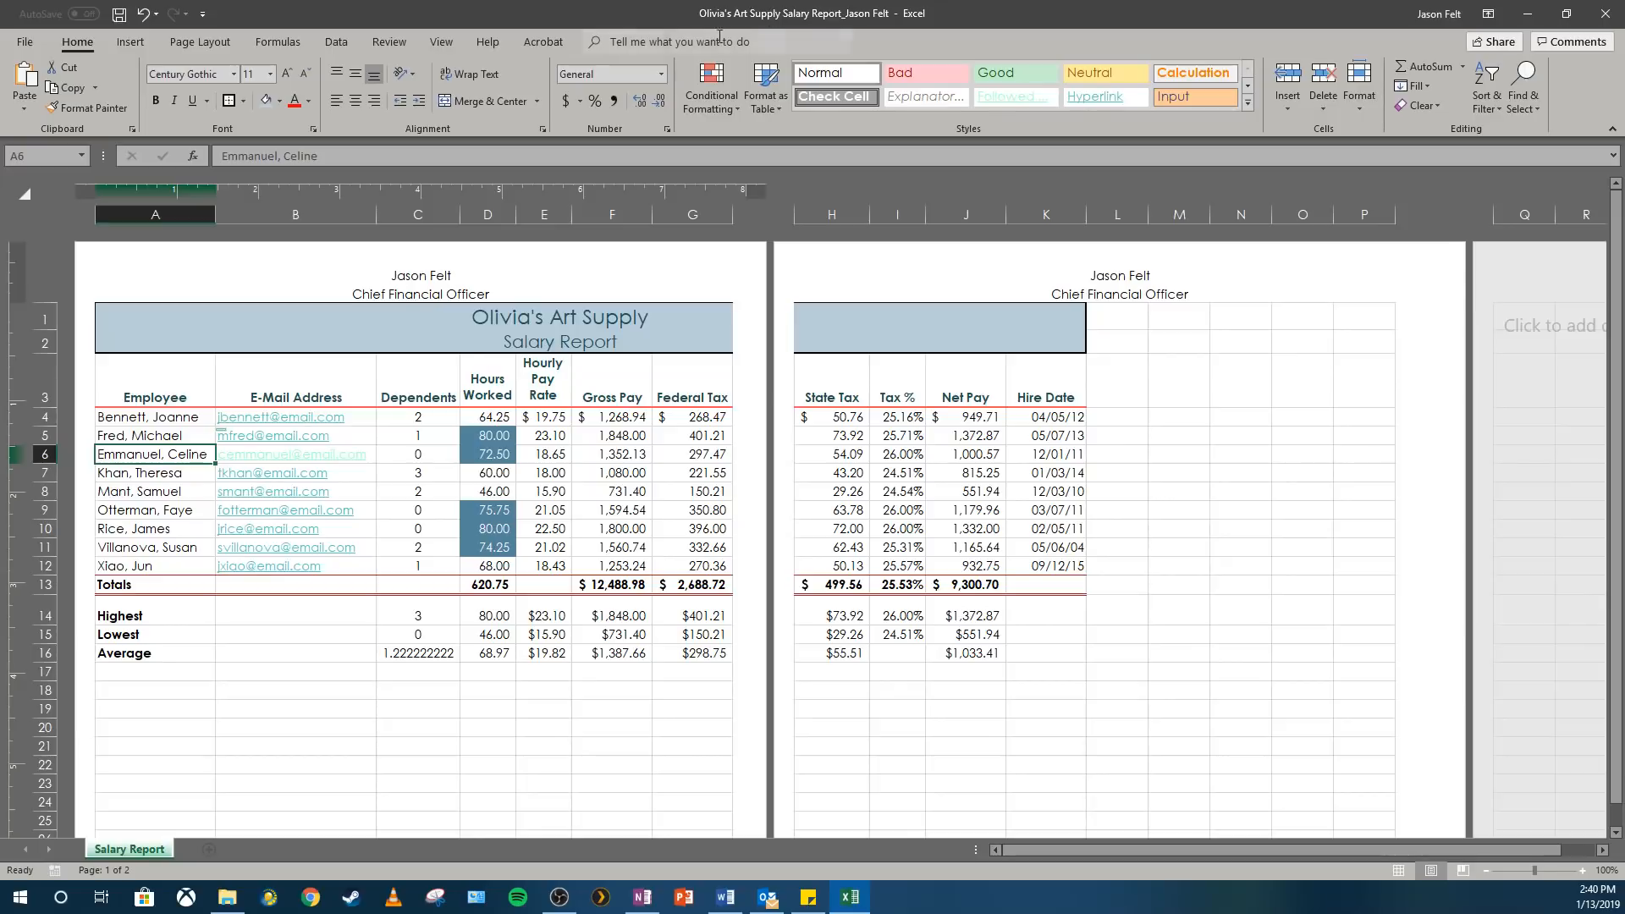
Change the page orientation to Landscape.
click(195, 43)
click(188, 83)
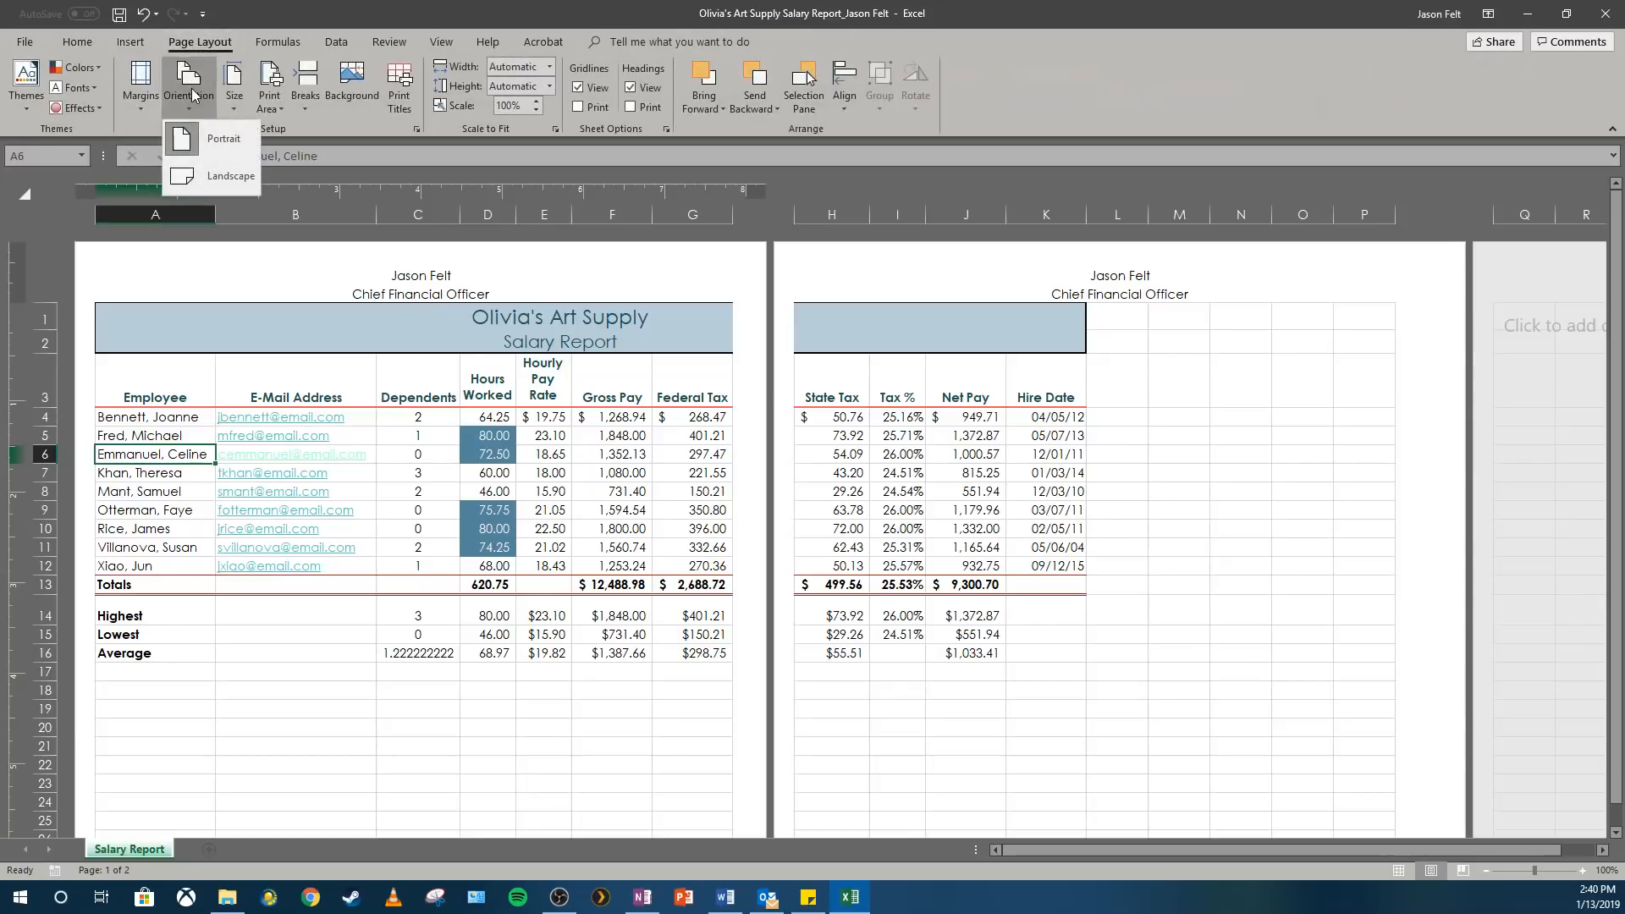
click(203, 178)
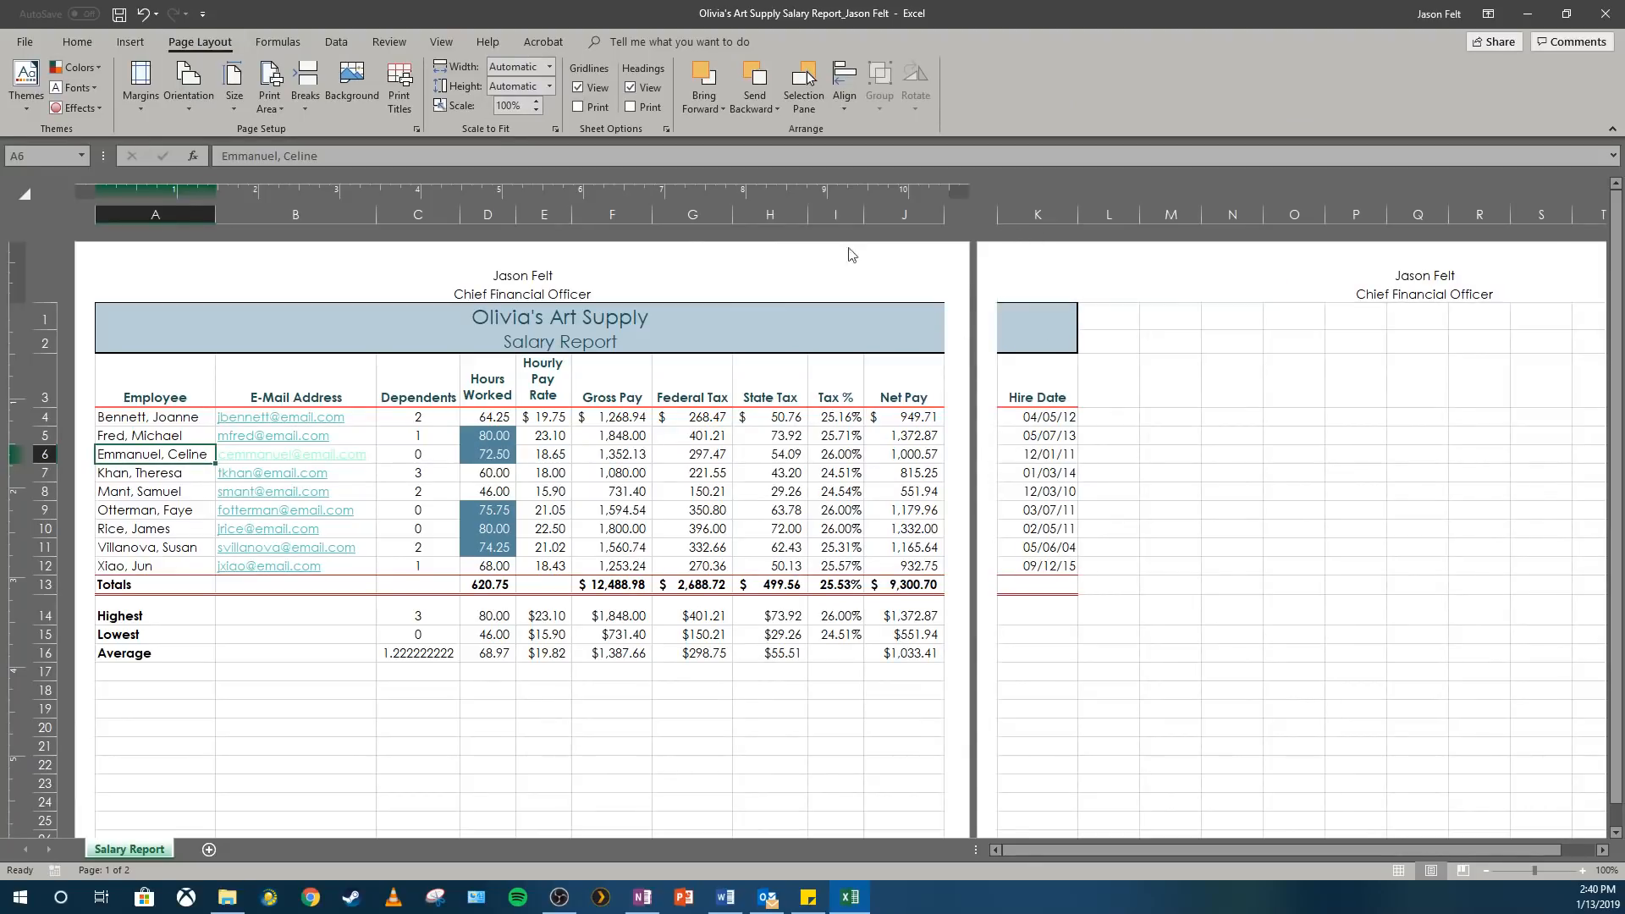
Scale the worksheet to fit 1 page wide by 1 page tall and check the resulting page layout.
click(556, 127)
click(997, 405)
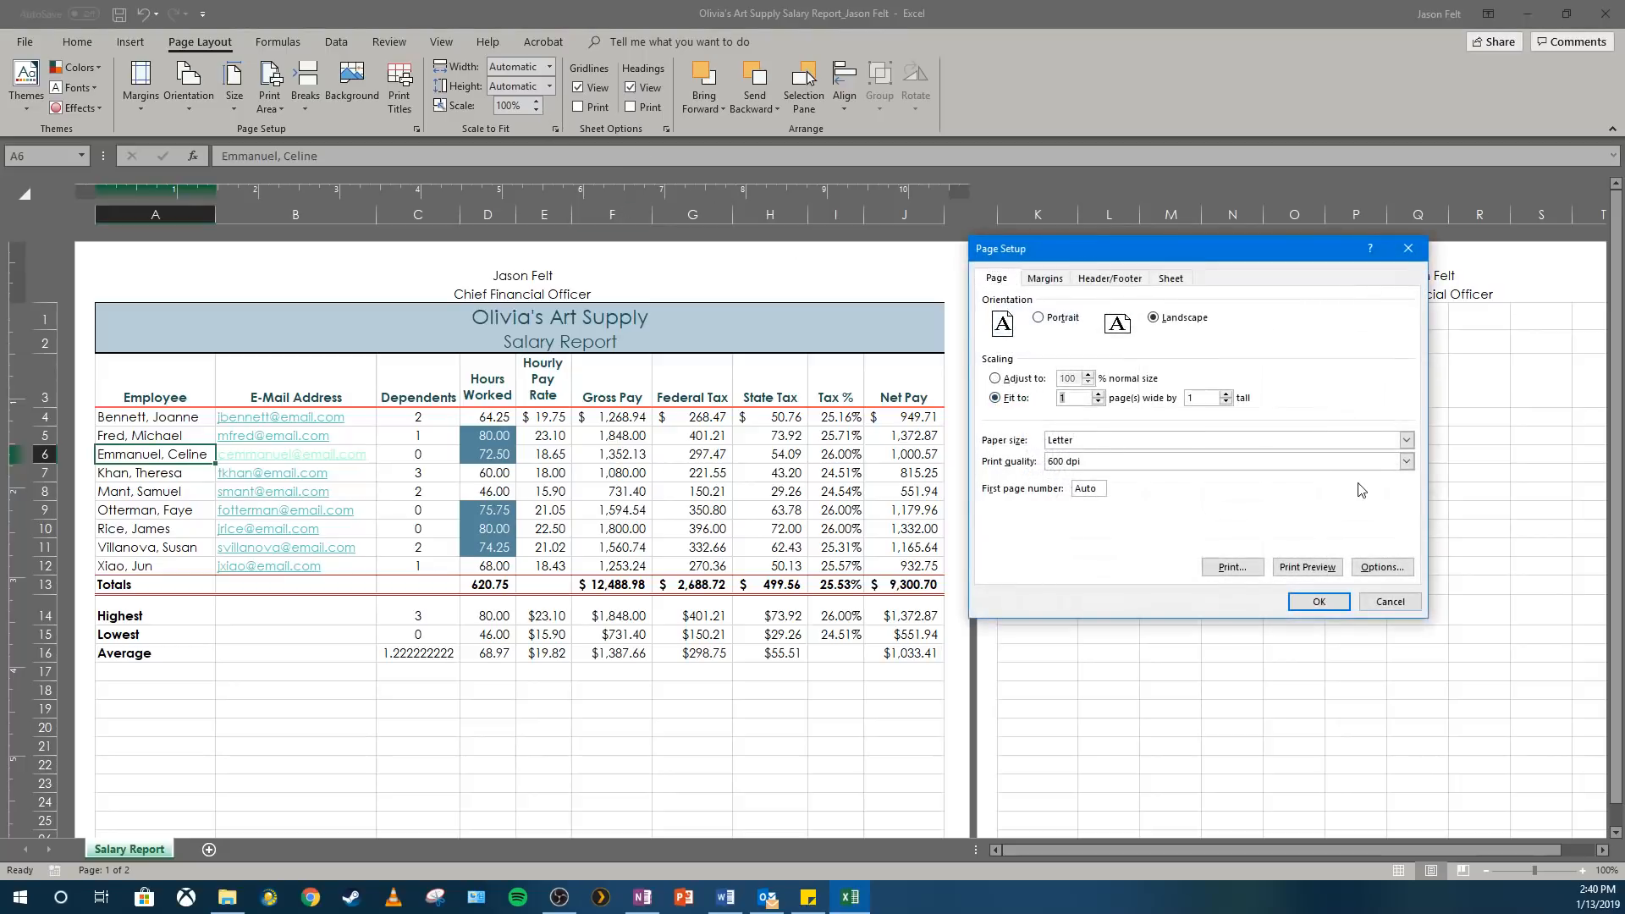
click(1326, 601)
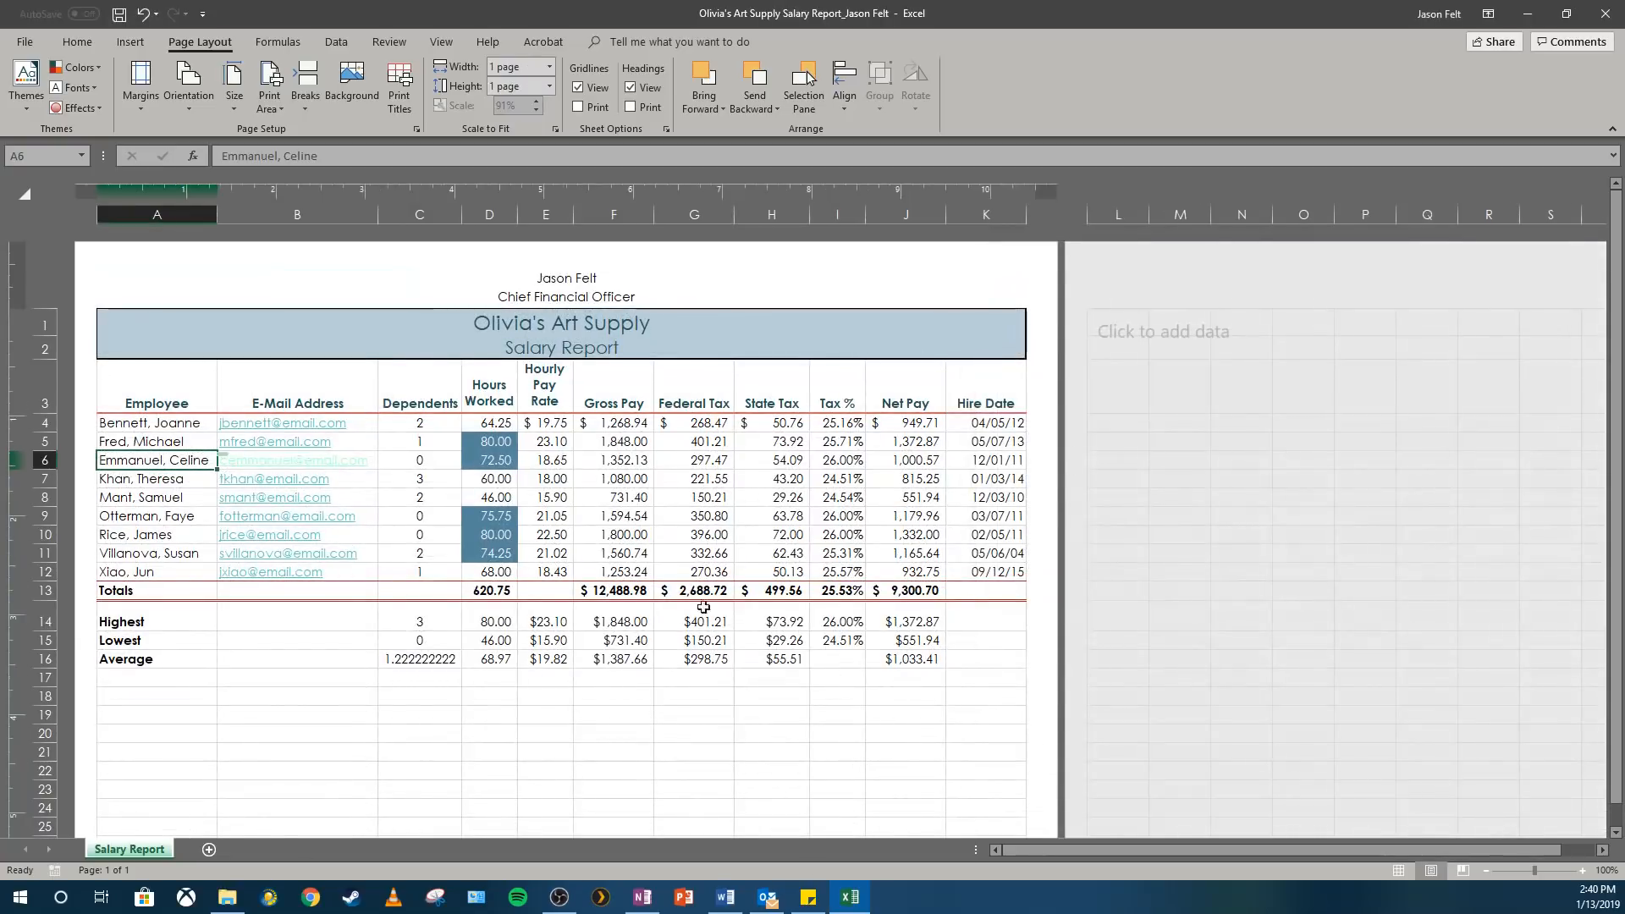
scroll(753, 510, down, 3)
scroll(753, 510, down, 2)
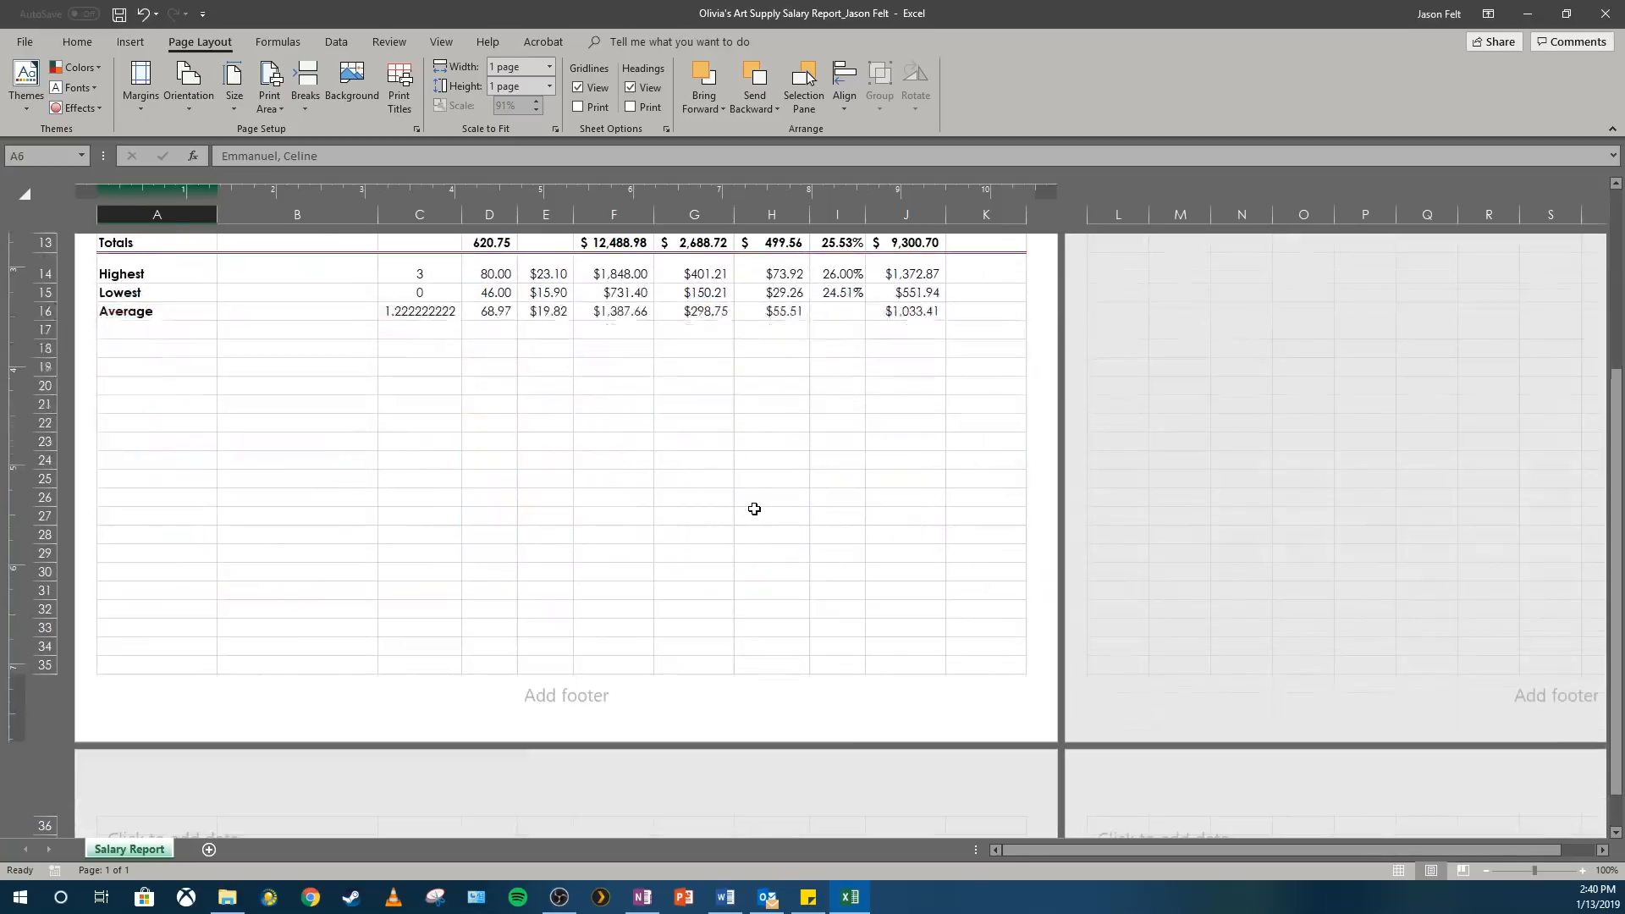
scroll(750, 509, up, 5)
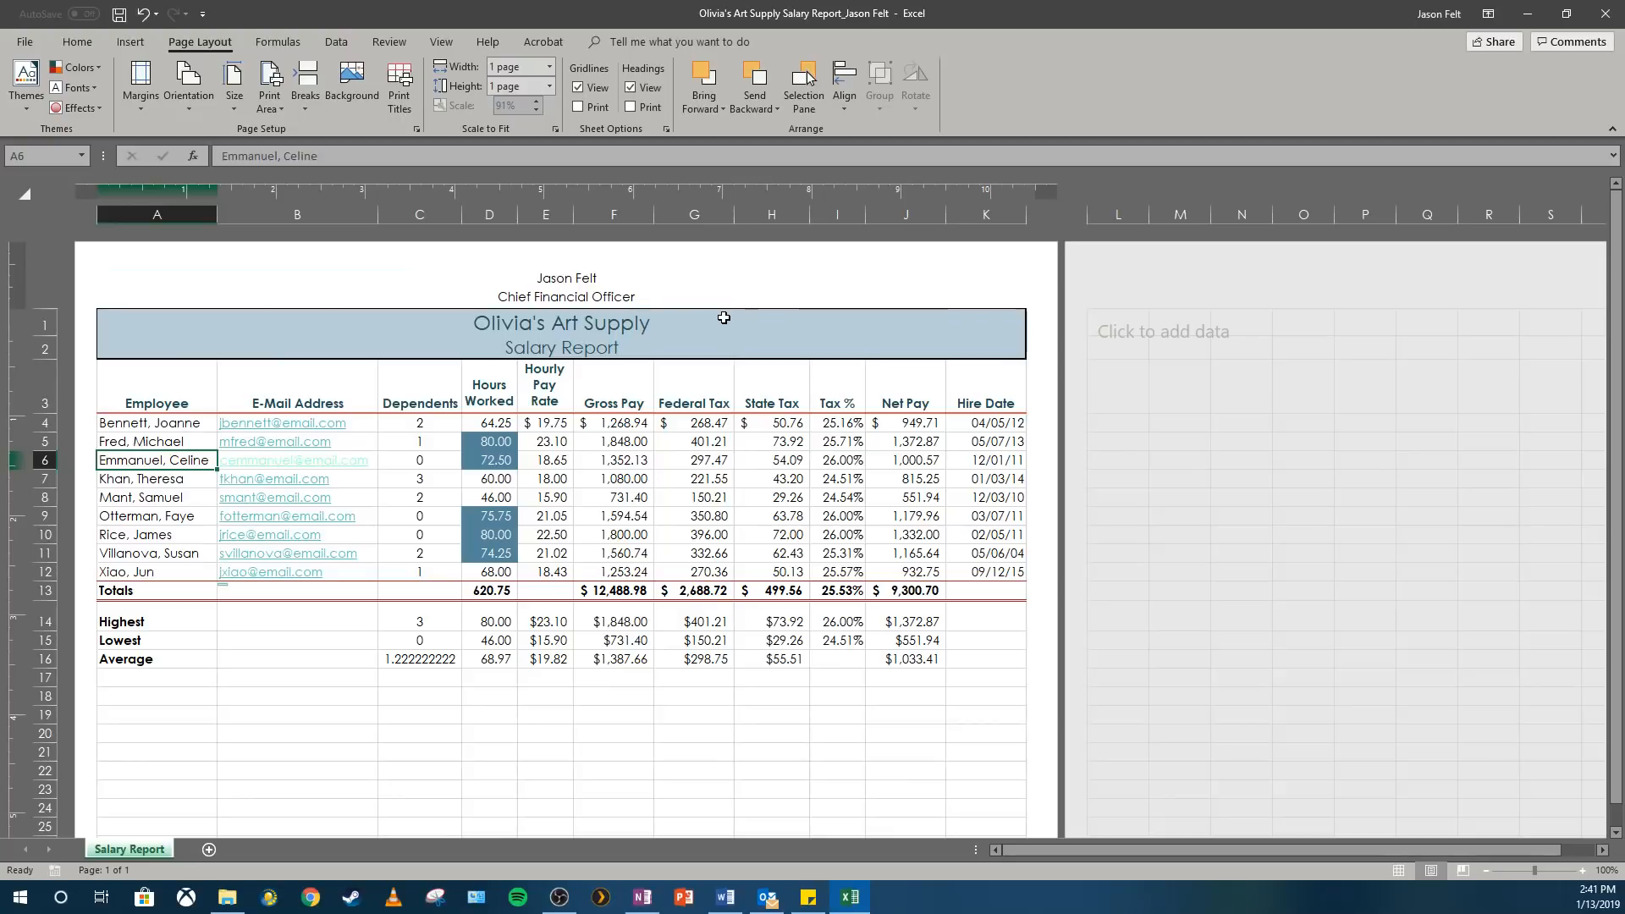
Set cells A1:K12 as the print area and check the result in the print preview.
click(157, 345)
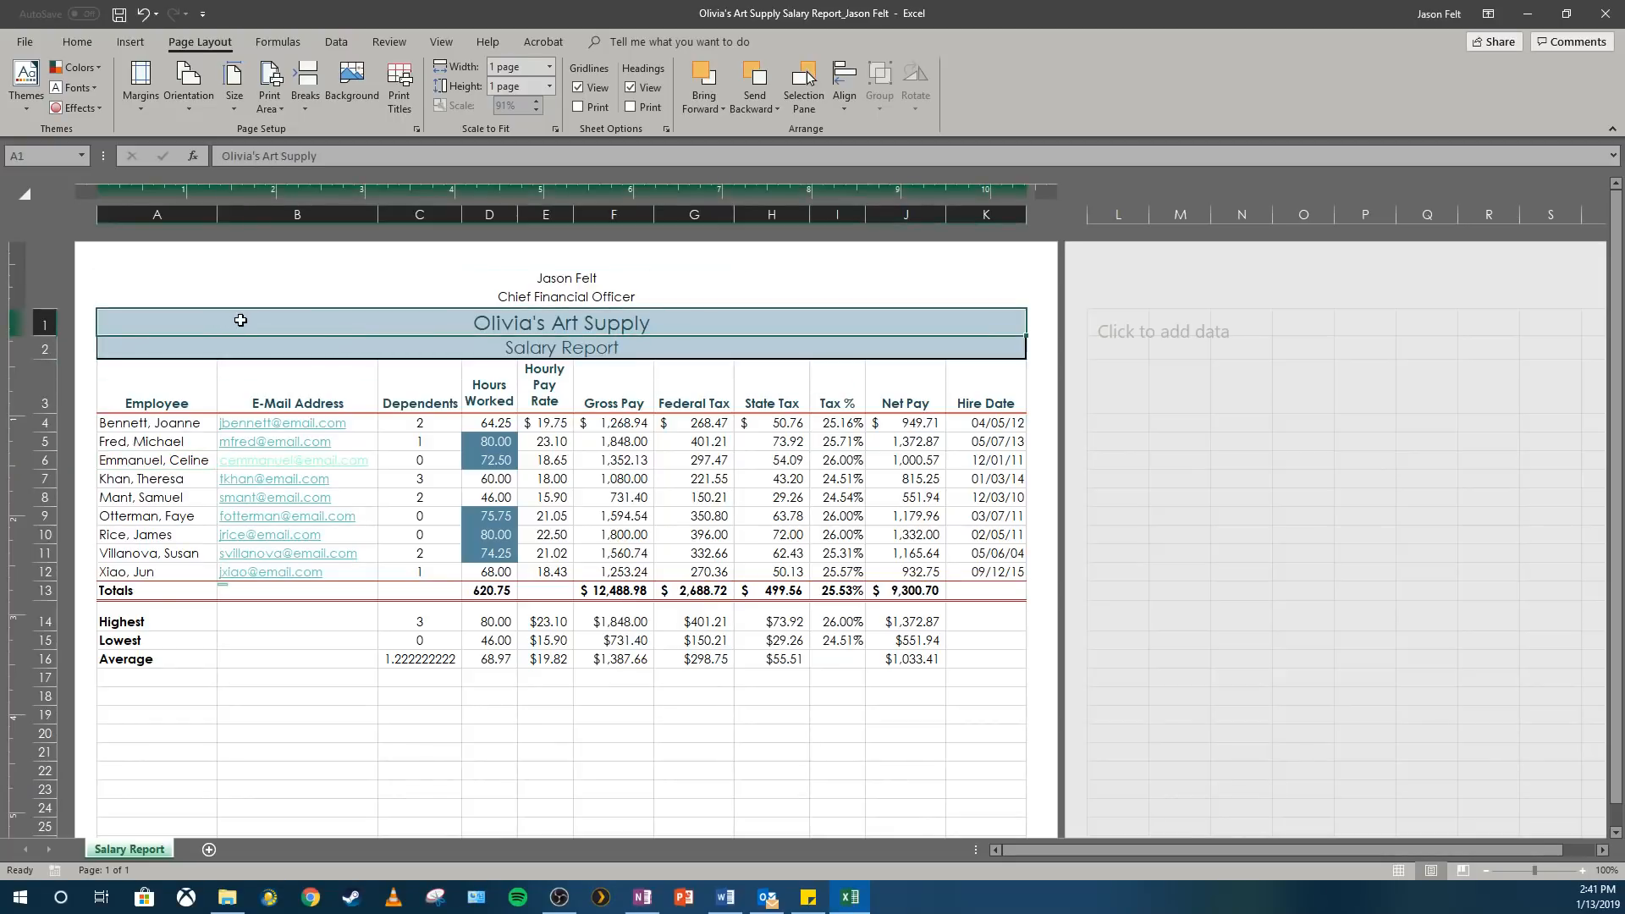
drag(240, 320, 265, 569)
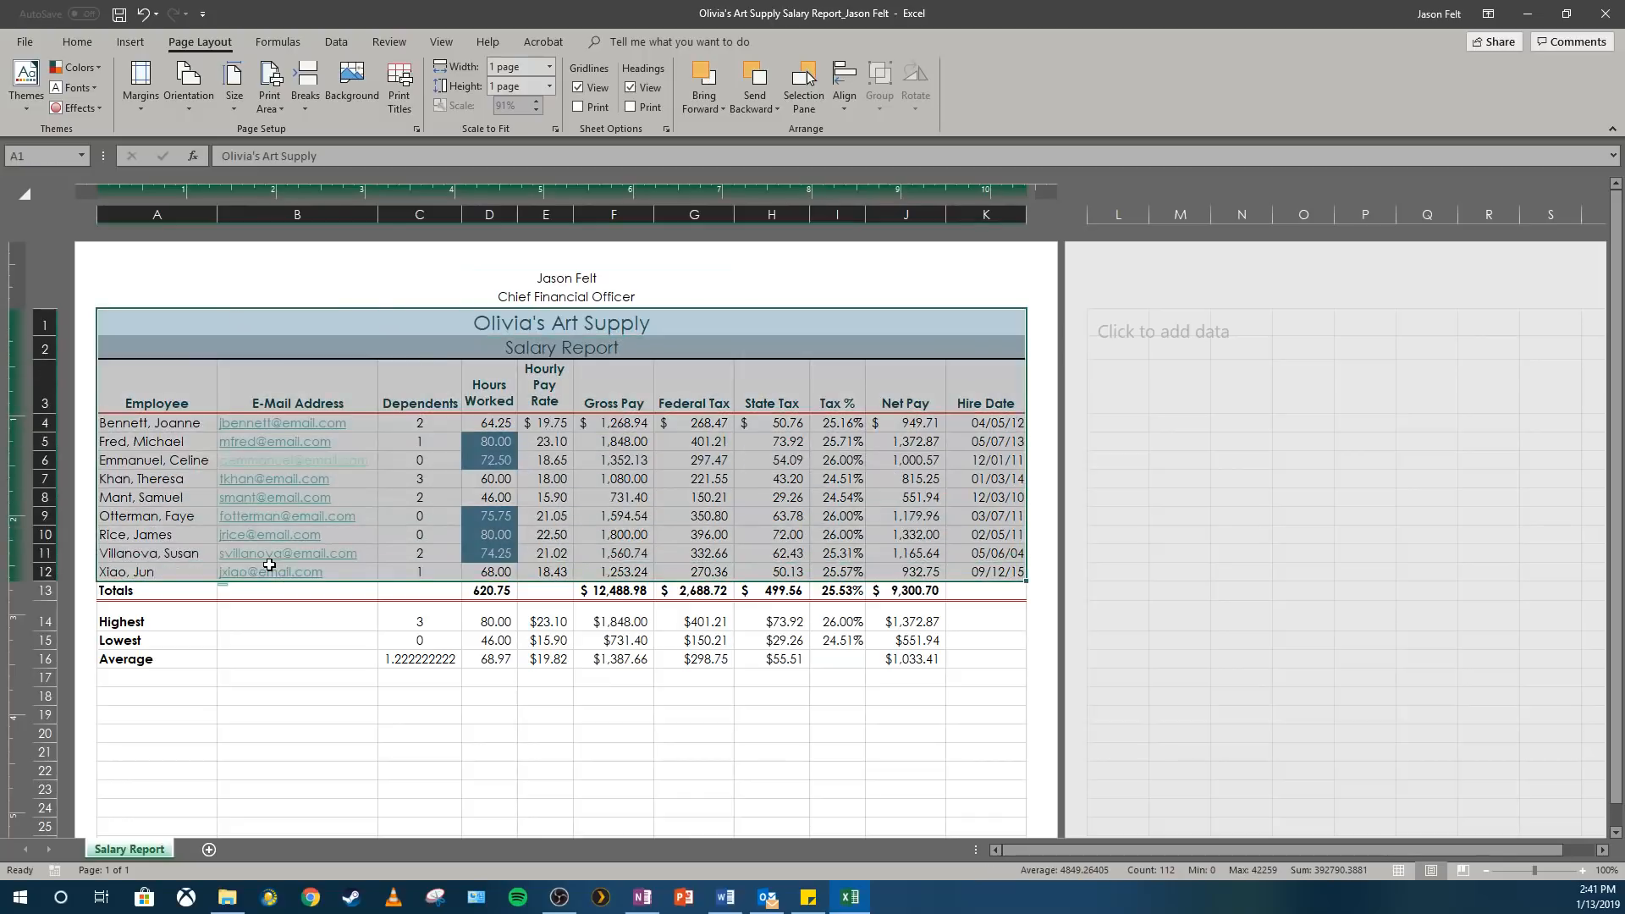
click(277, 105)
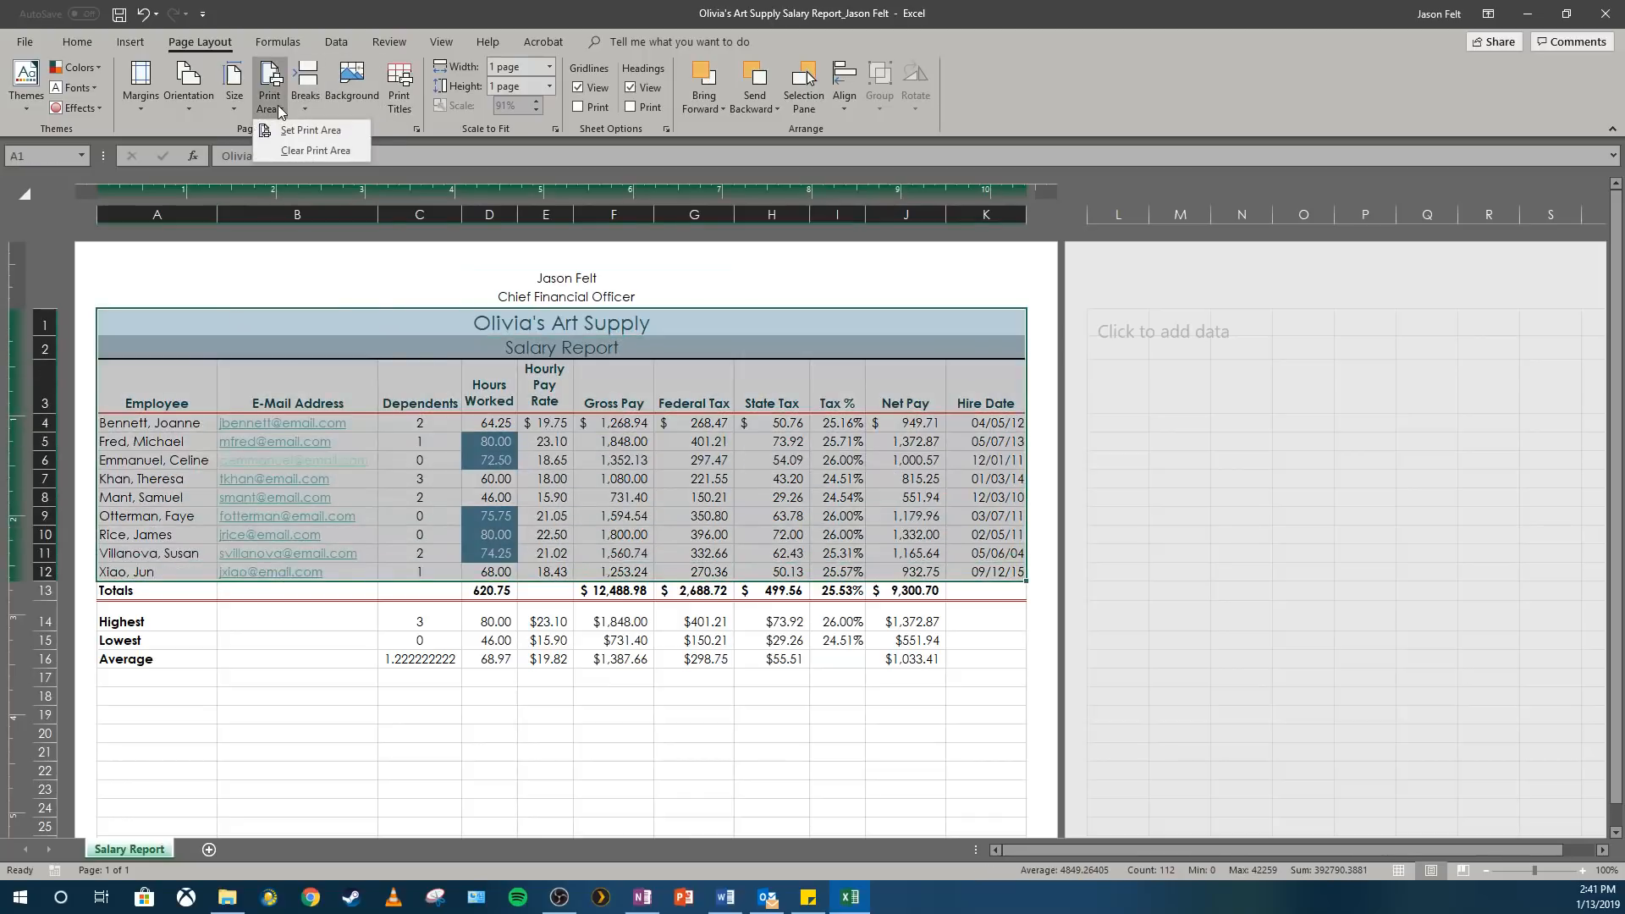
click(290, 130)
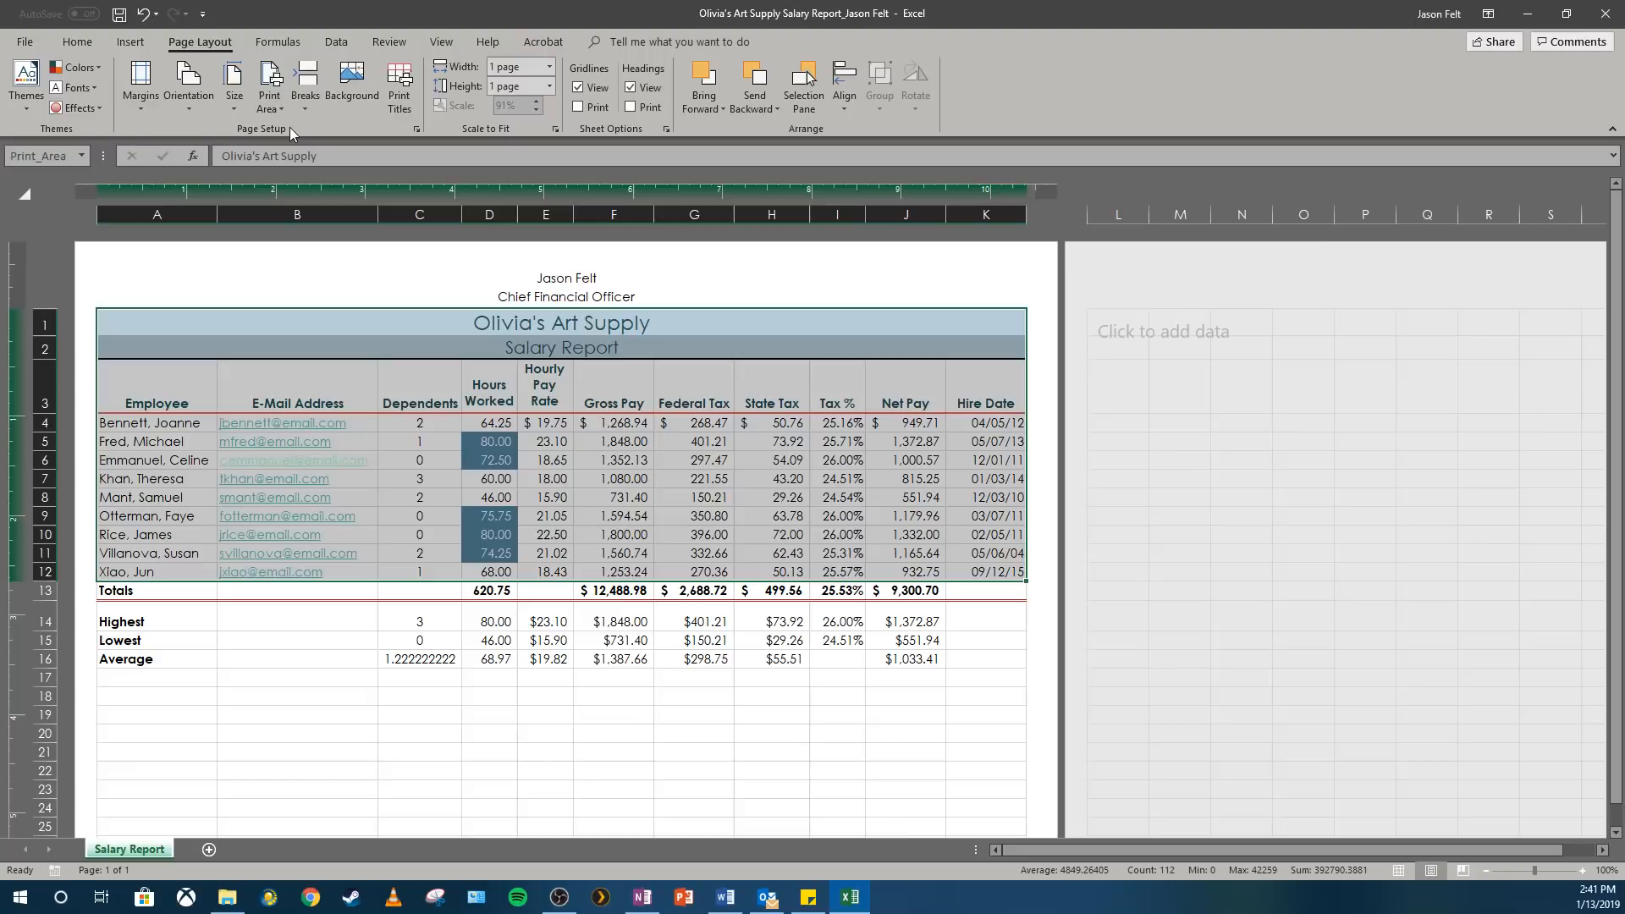
click(36, 51)
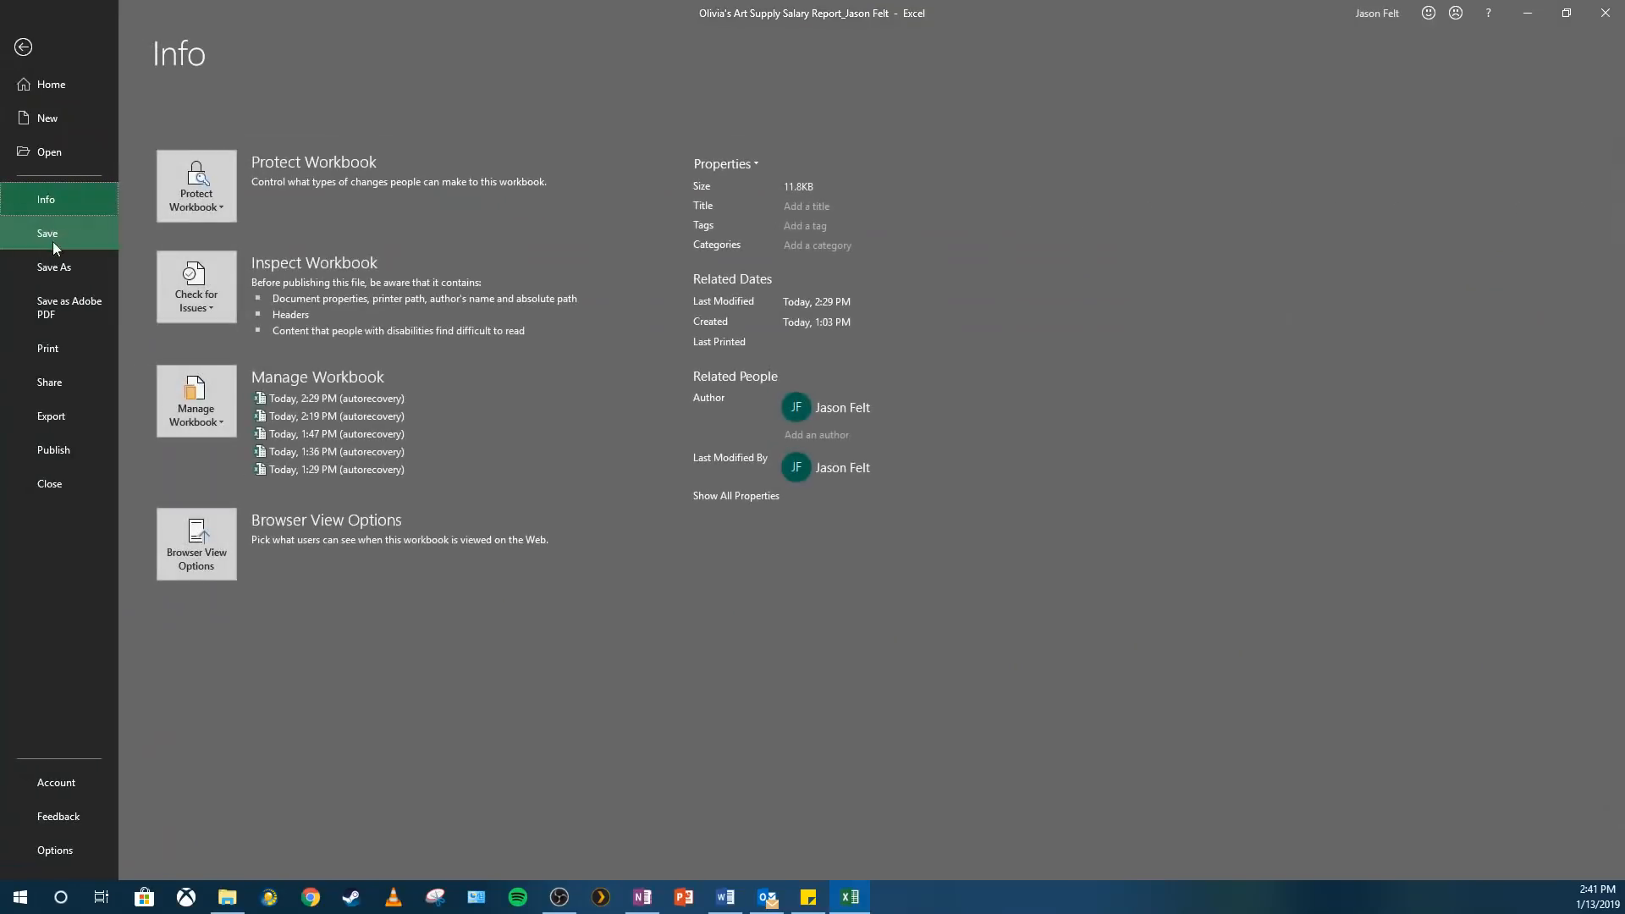
click(67, 348)
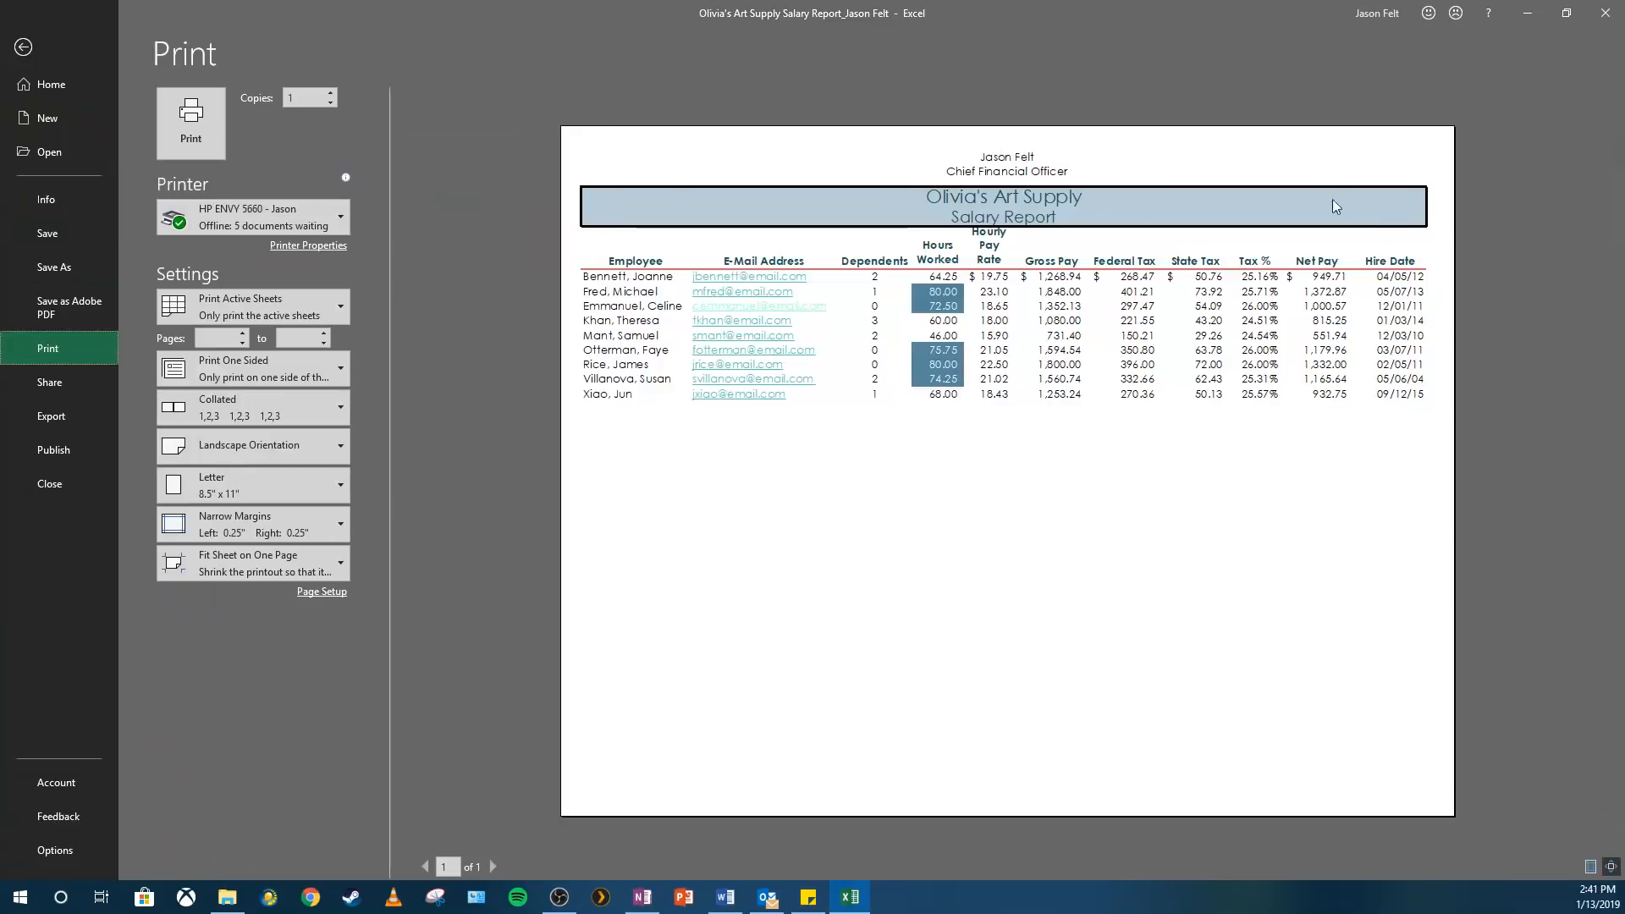
click(23, 46)
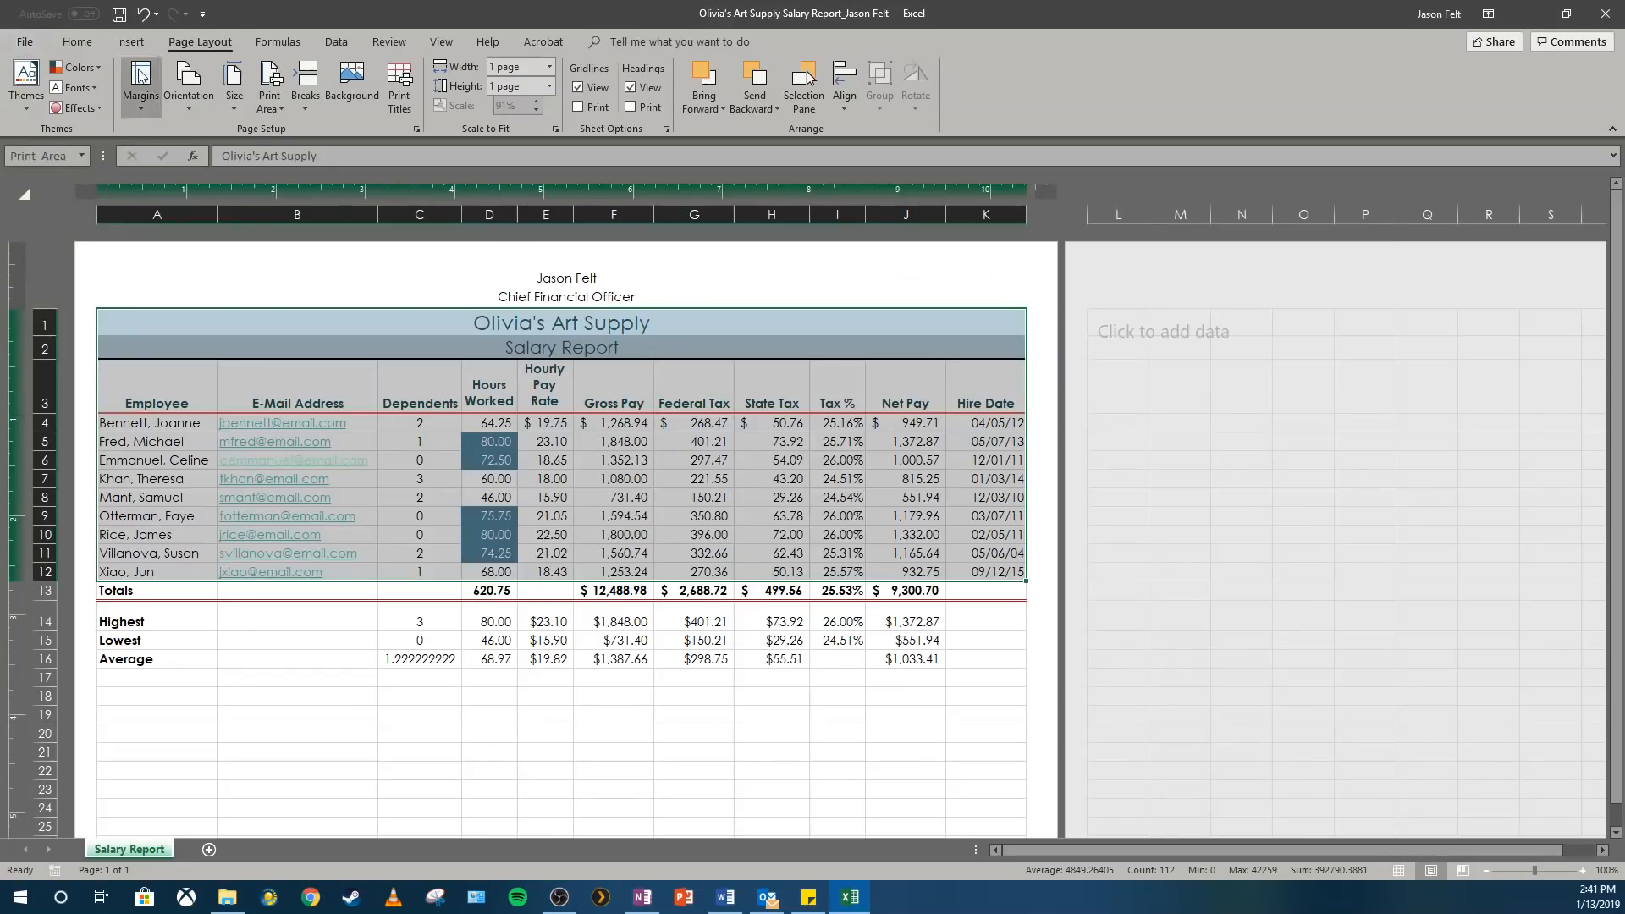
Clear the worksheet's print area and save the workbook.
click(274, 114)
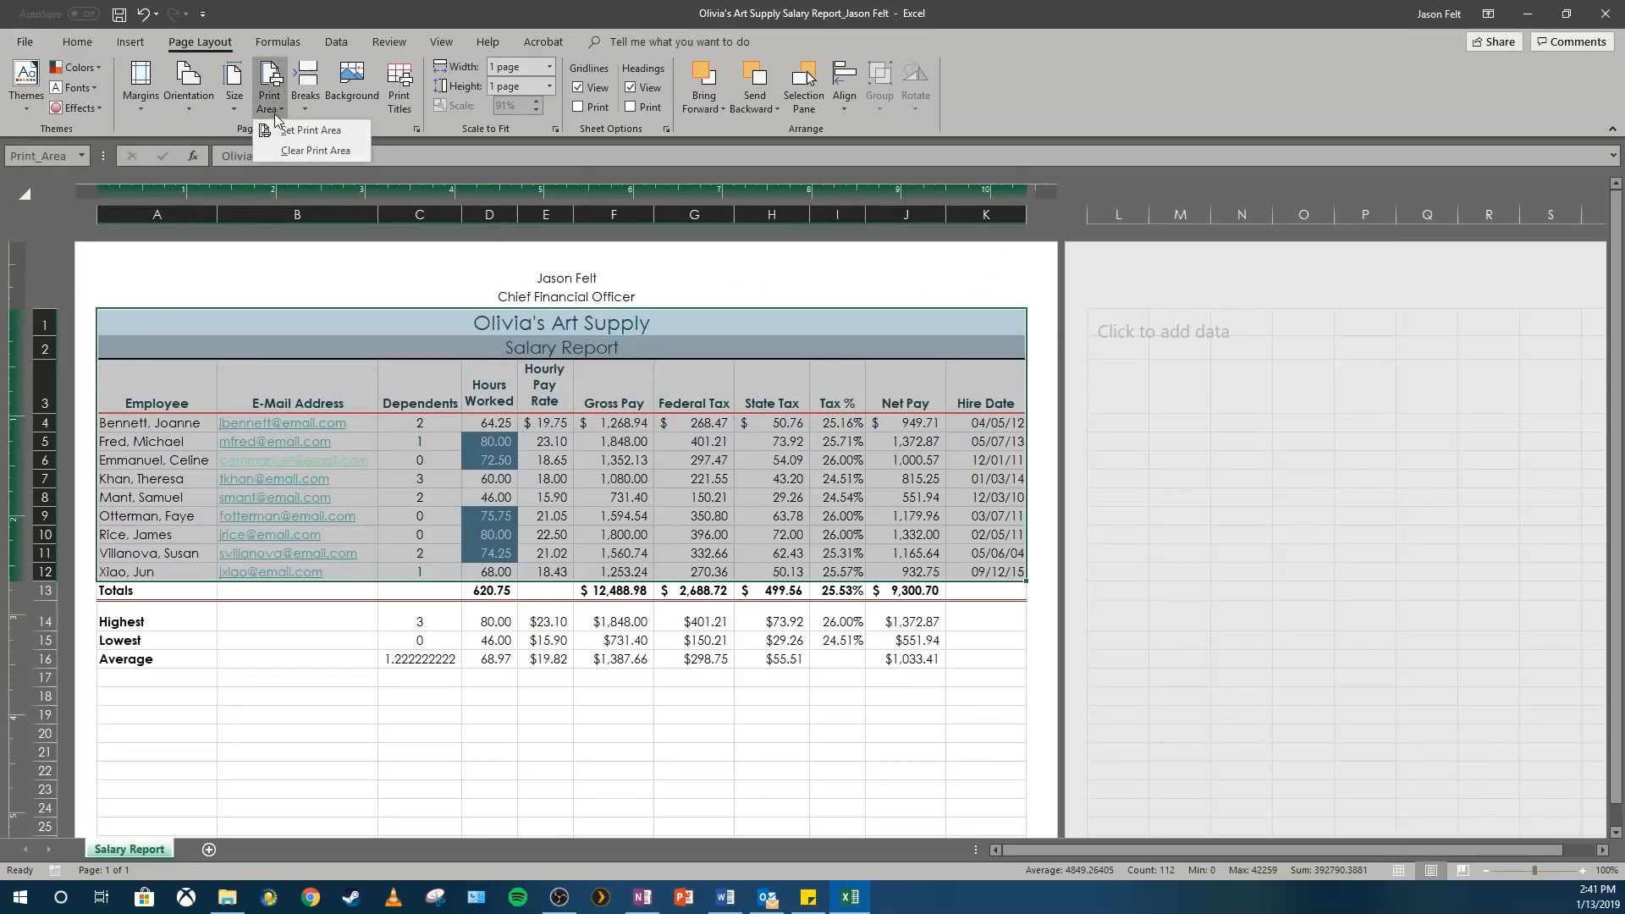
click(294, 154)
click(359, 656)
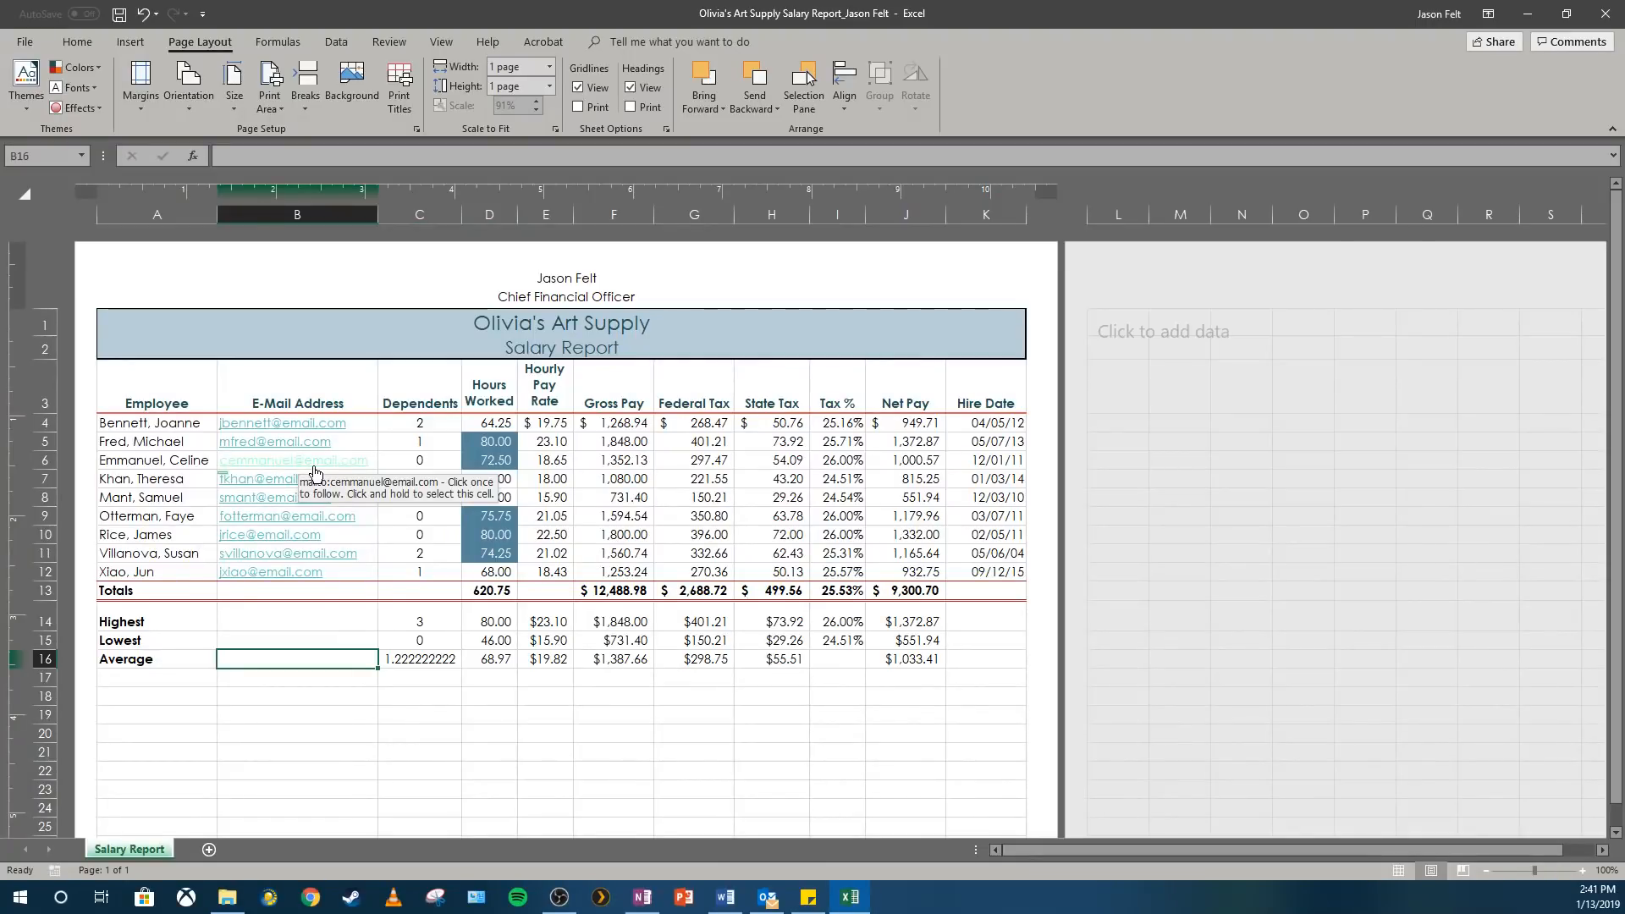
click(119, 17)
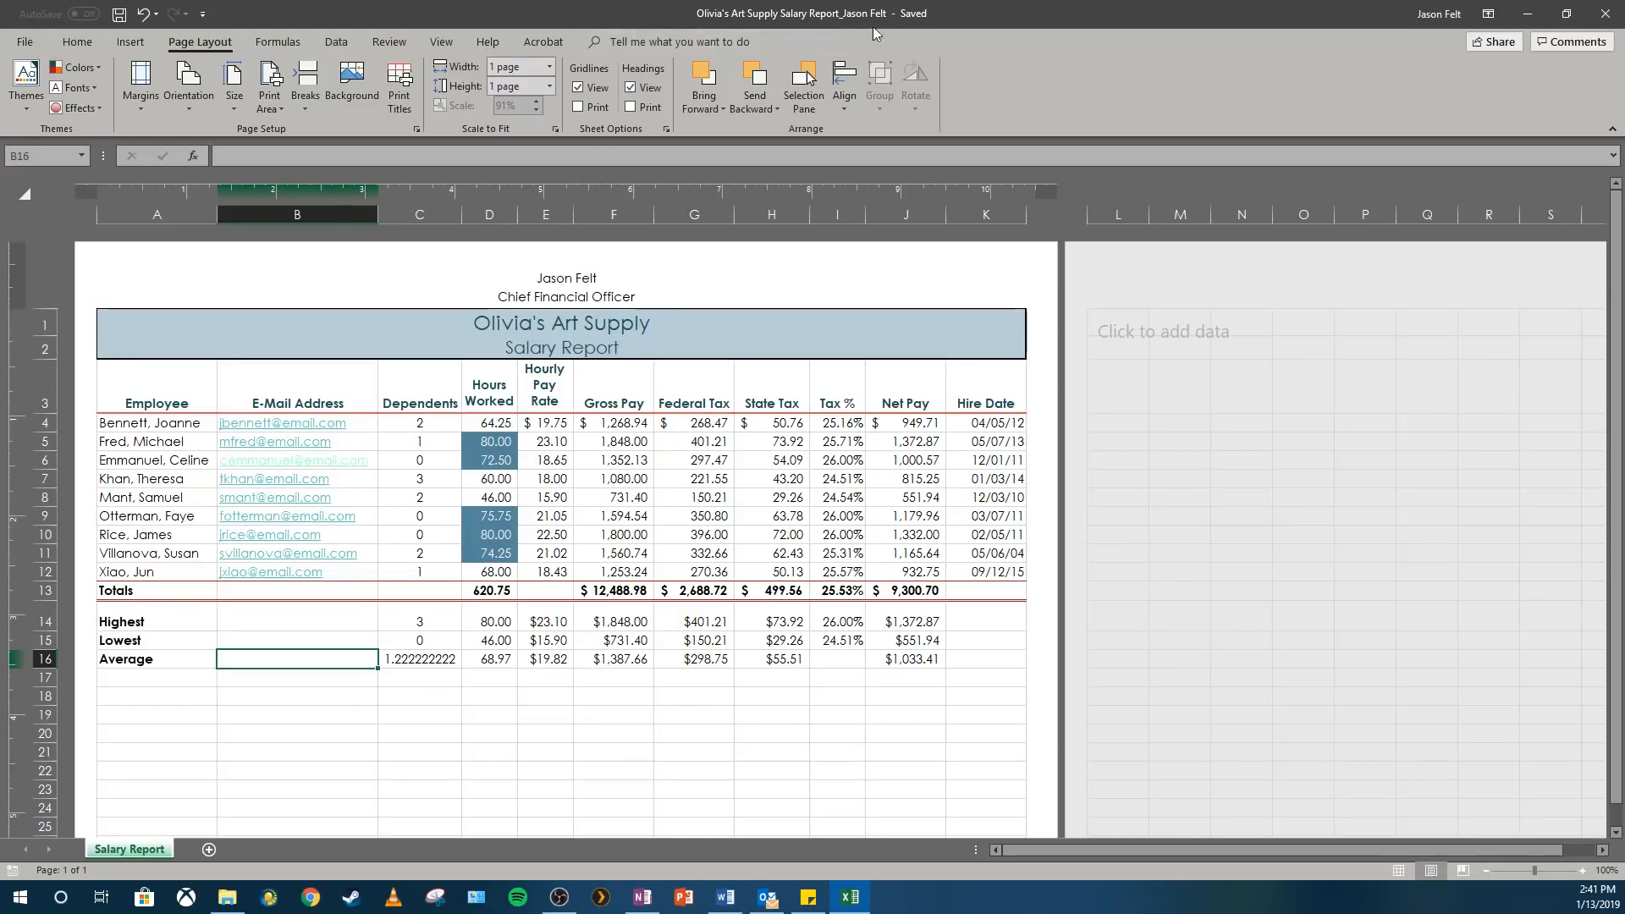
Display the formulas instead of the calculated values across the Salary Report worksheet.
click(175, 406)
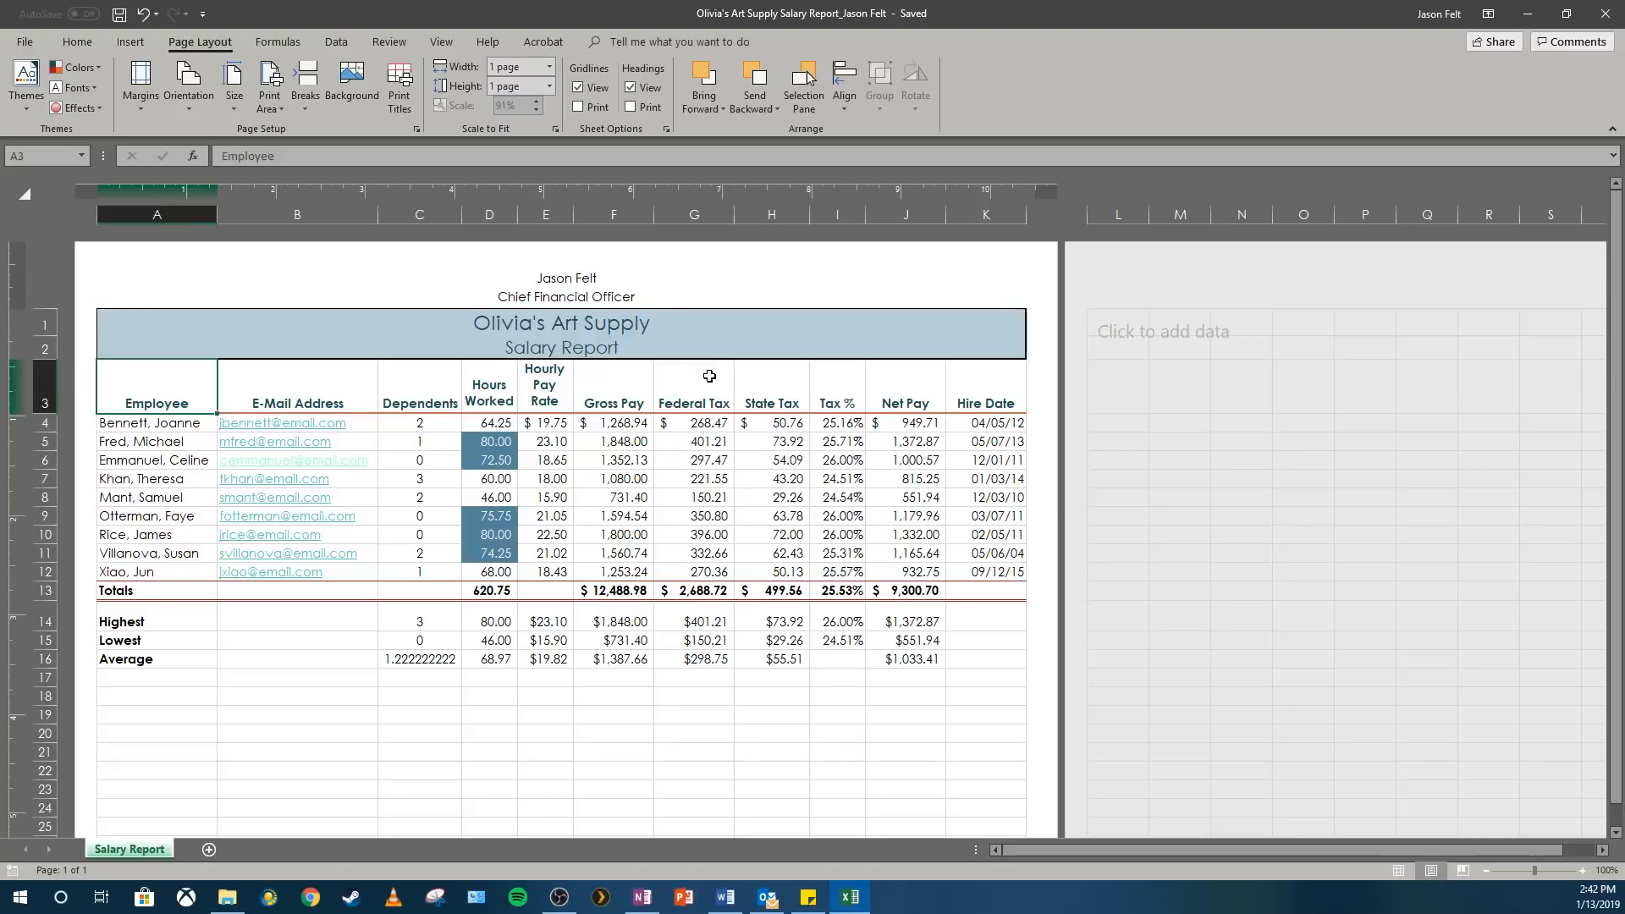
key(ctrl+grave)
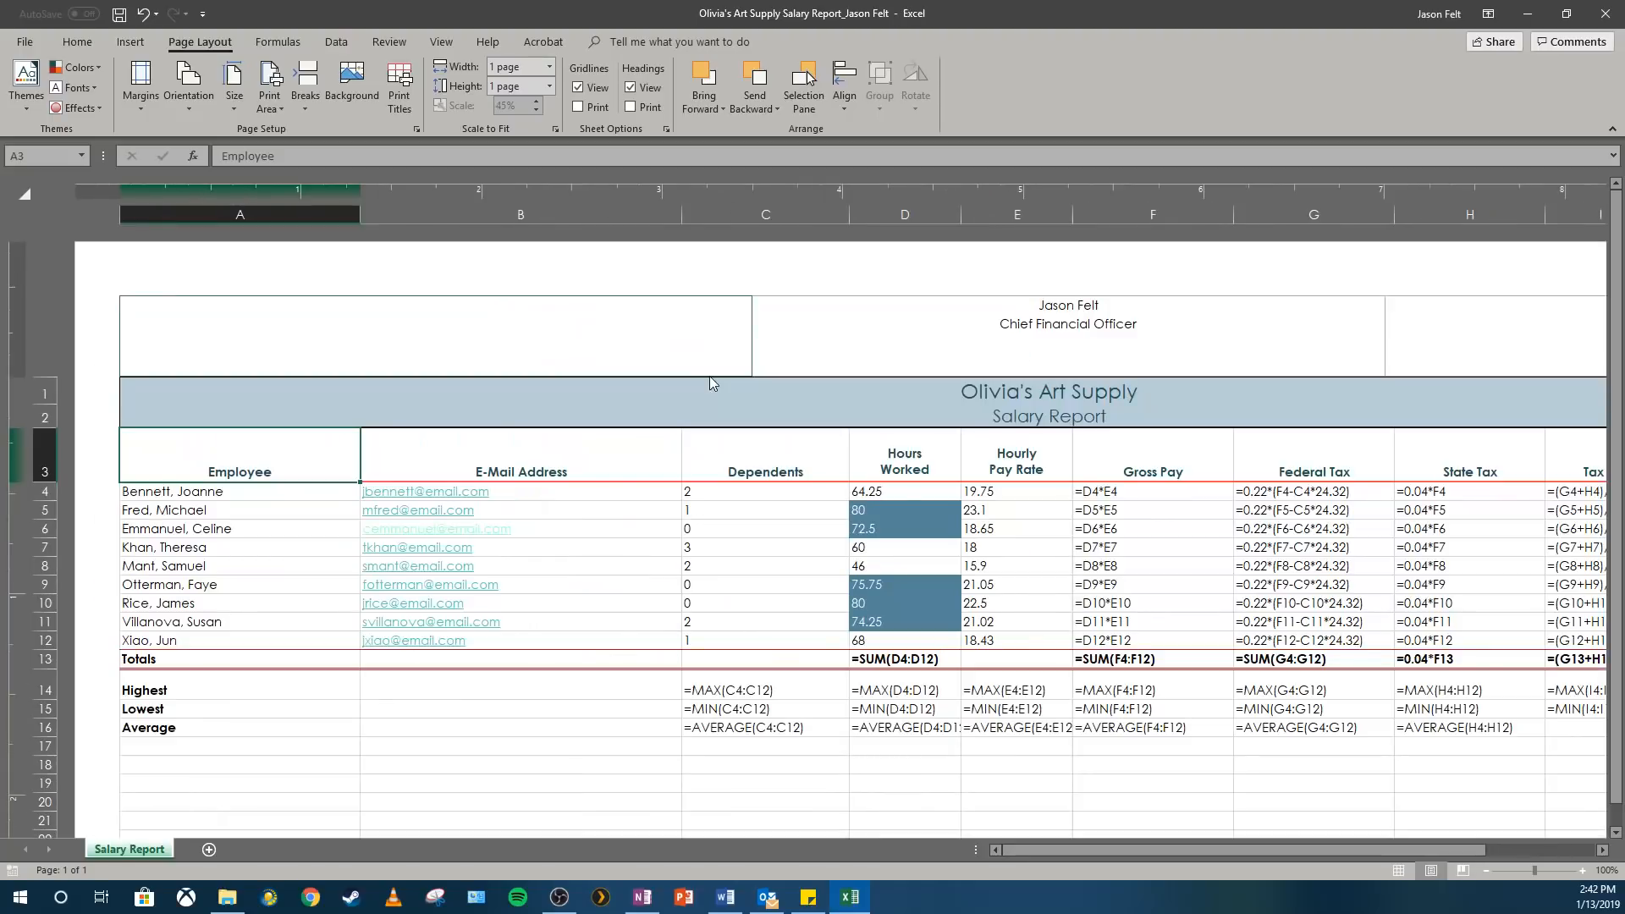
mouse_move(1237, 853)
mouse_down()
mouse_move(1380, 860)
mouse_move(1217, 850)
mouse_up()
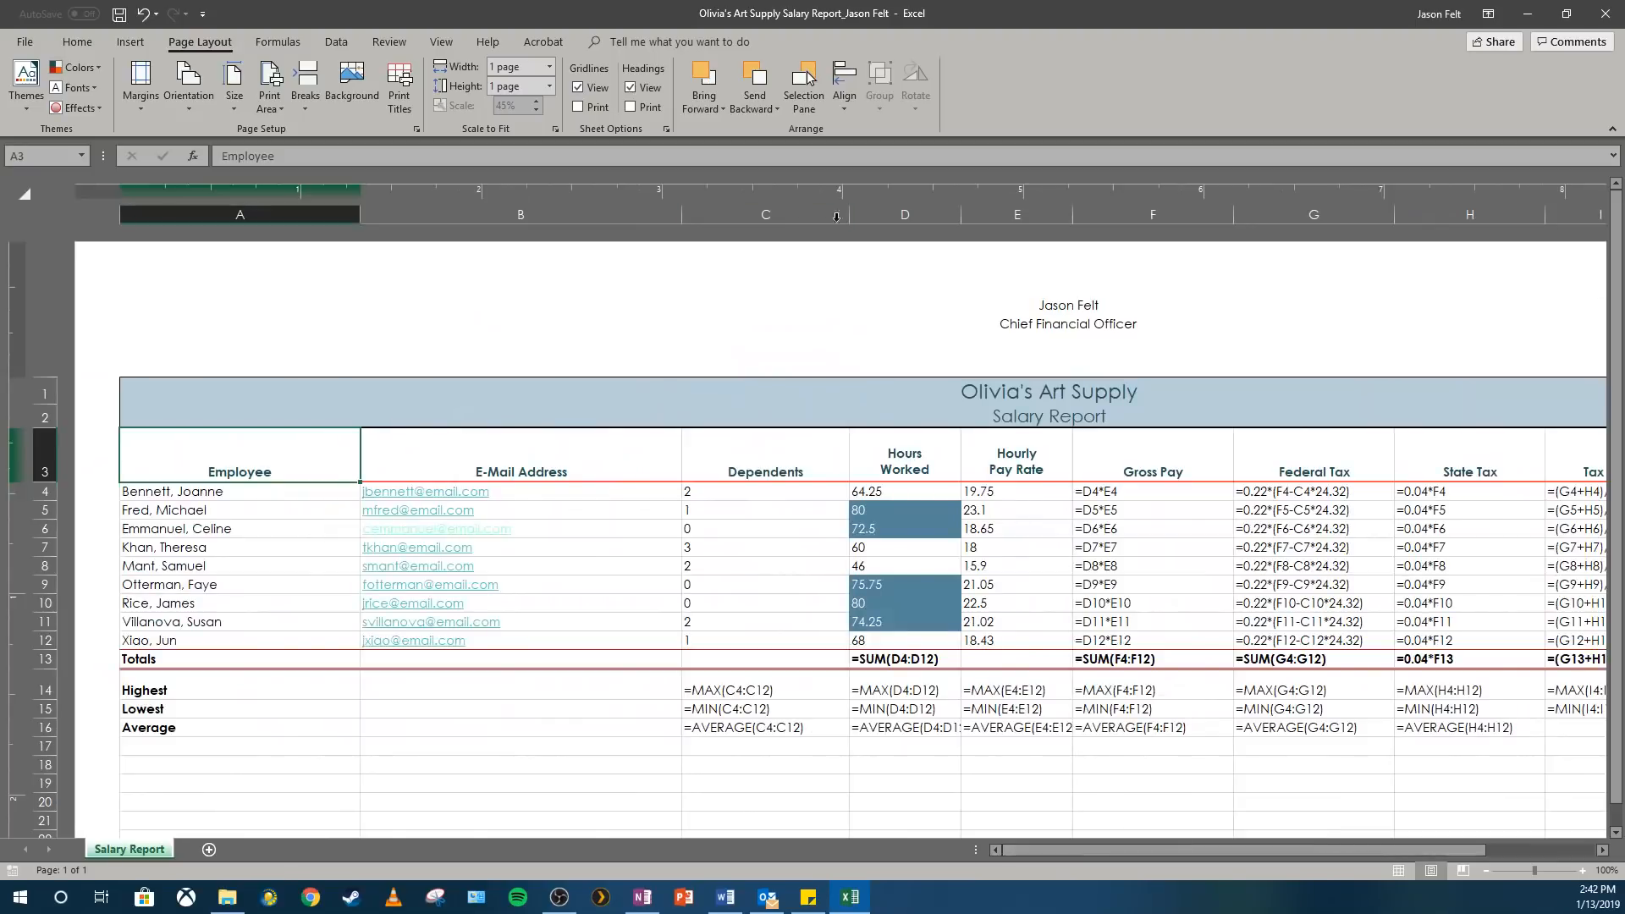
Save the formula view as a PDF in the Olivia's Art Supply folder, adding "Formula Sheet" to the start of the file name.
click(32, 42)
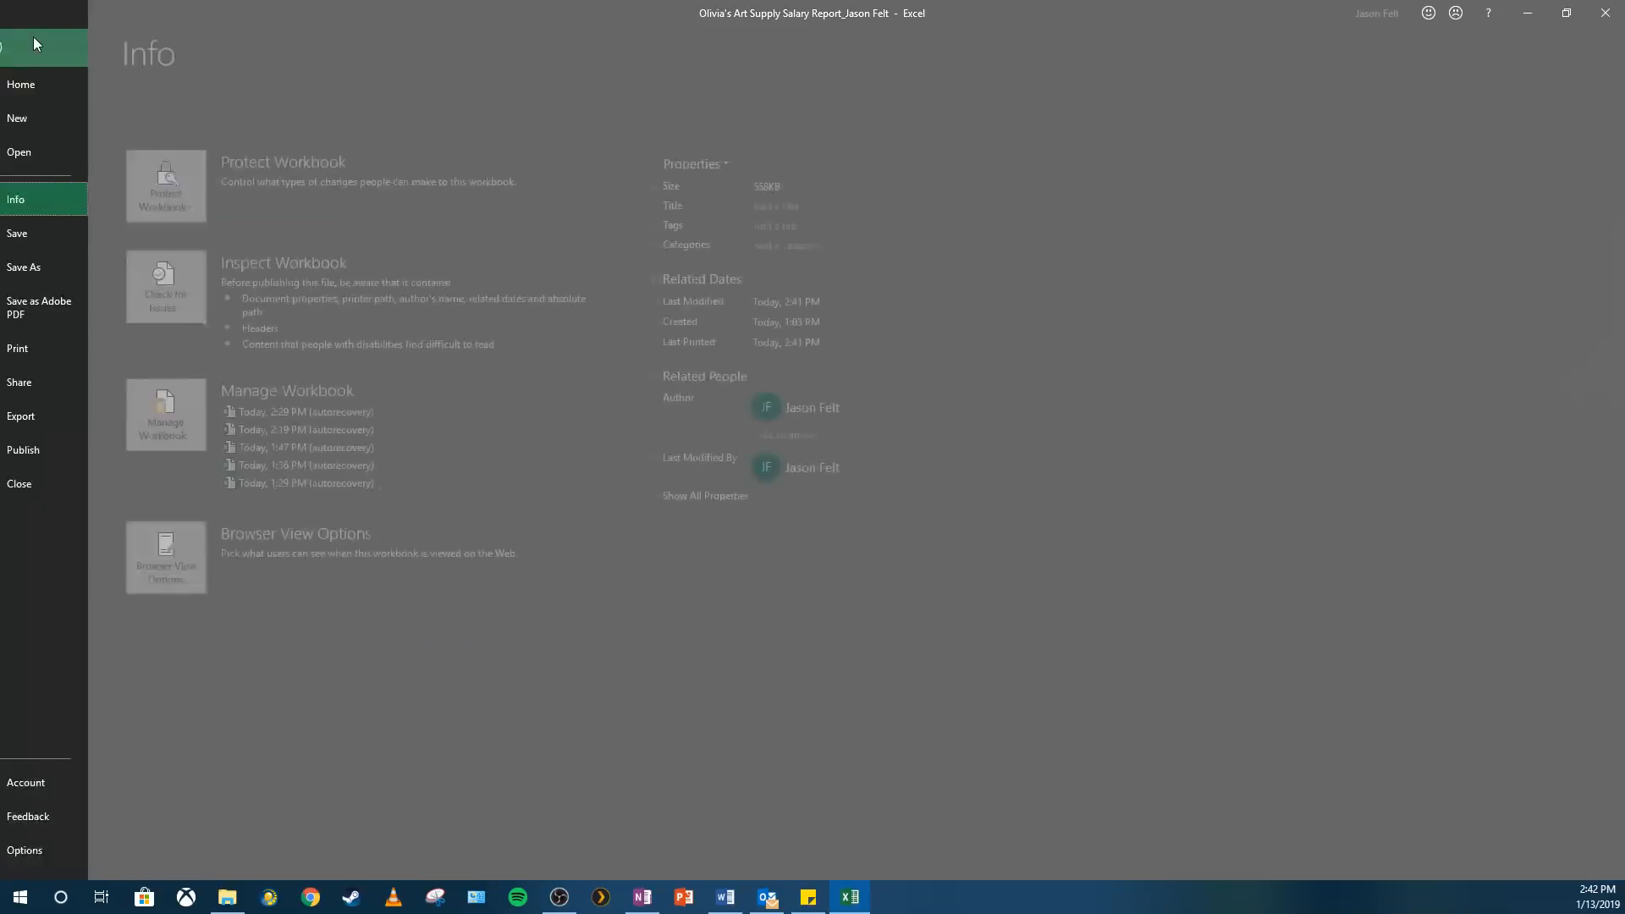
click(56, 267)
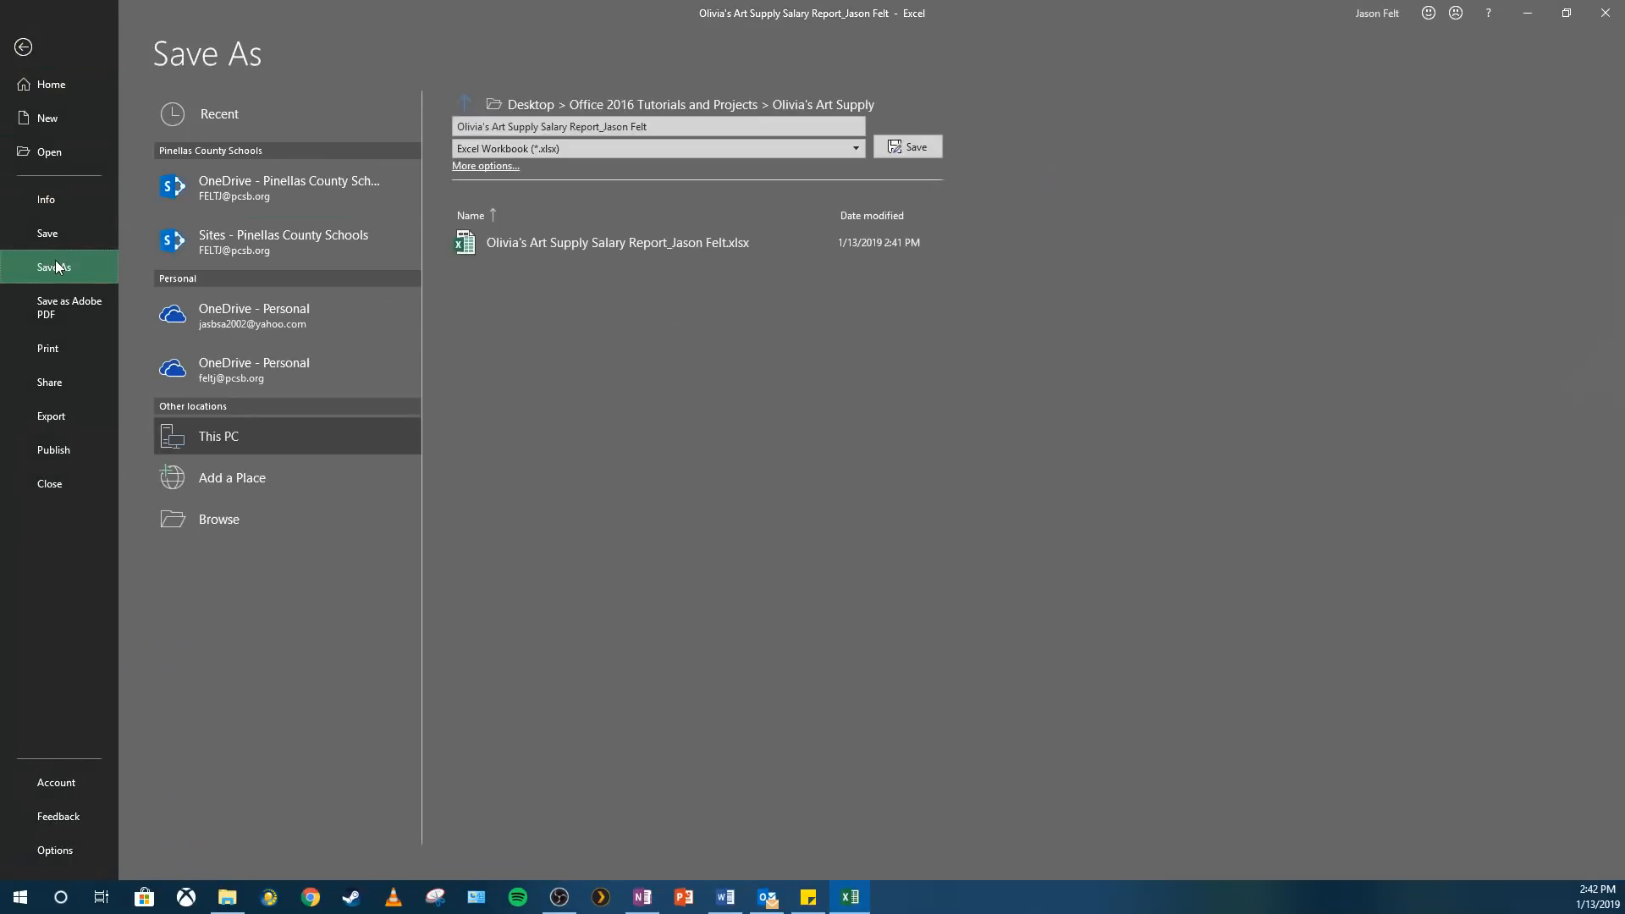
click(291, 522)
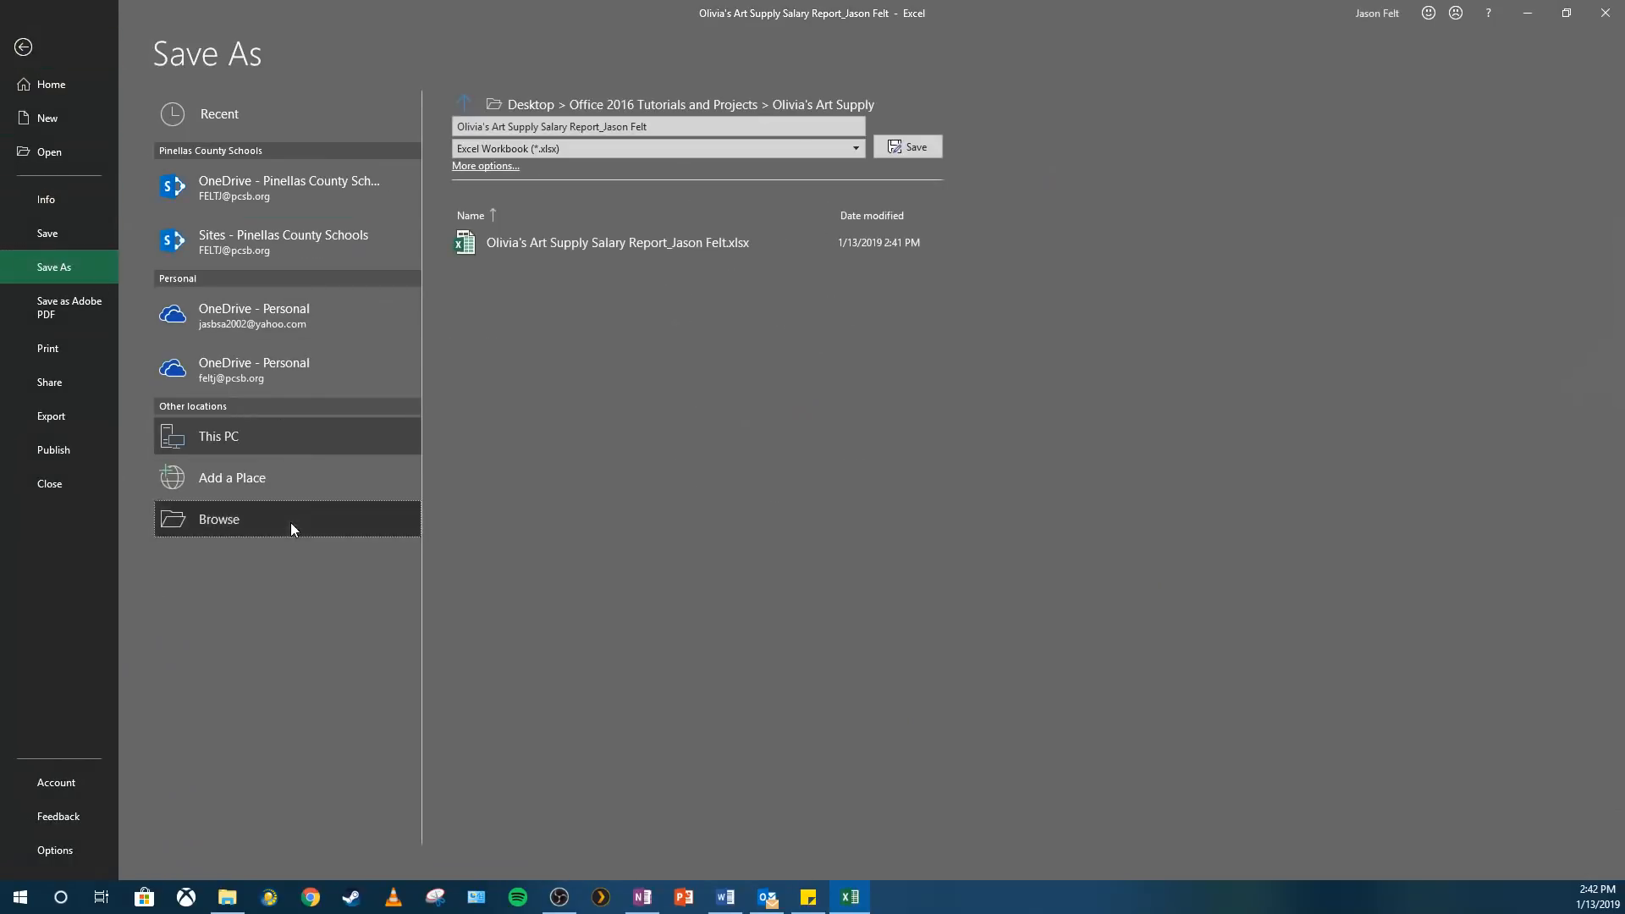
click(241, 360)
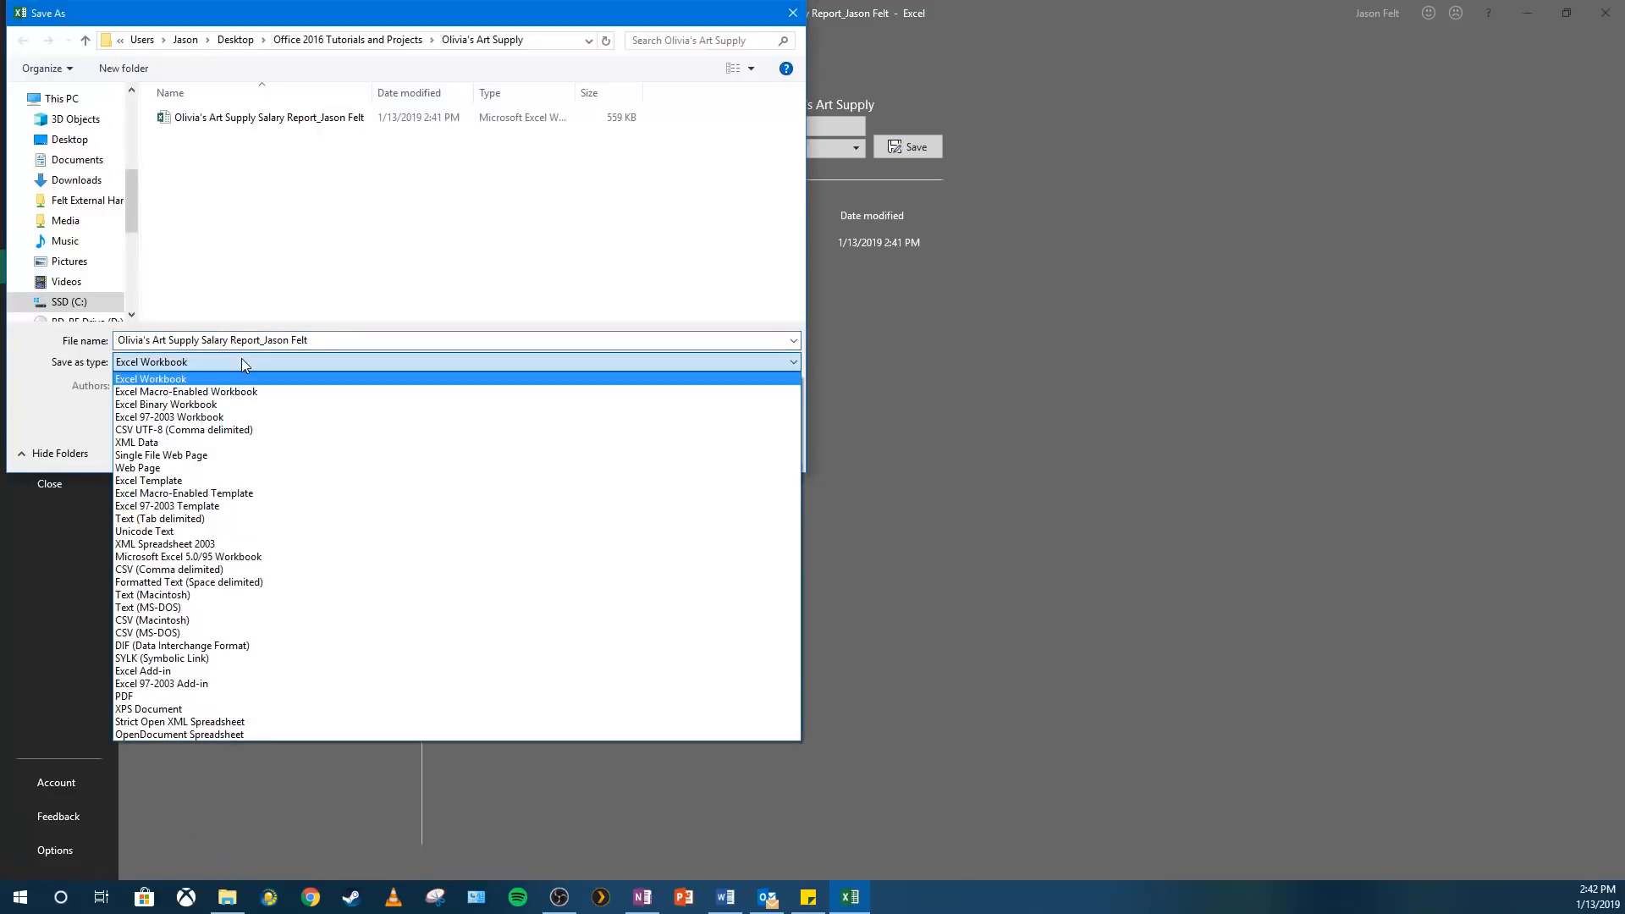
click(192, 695)
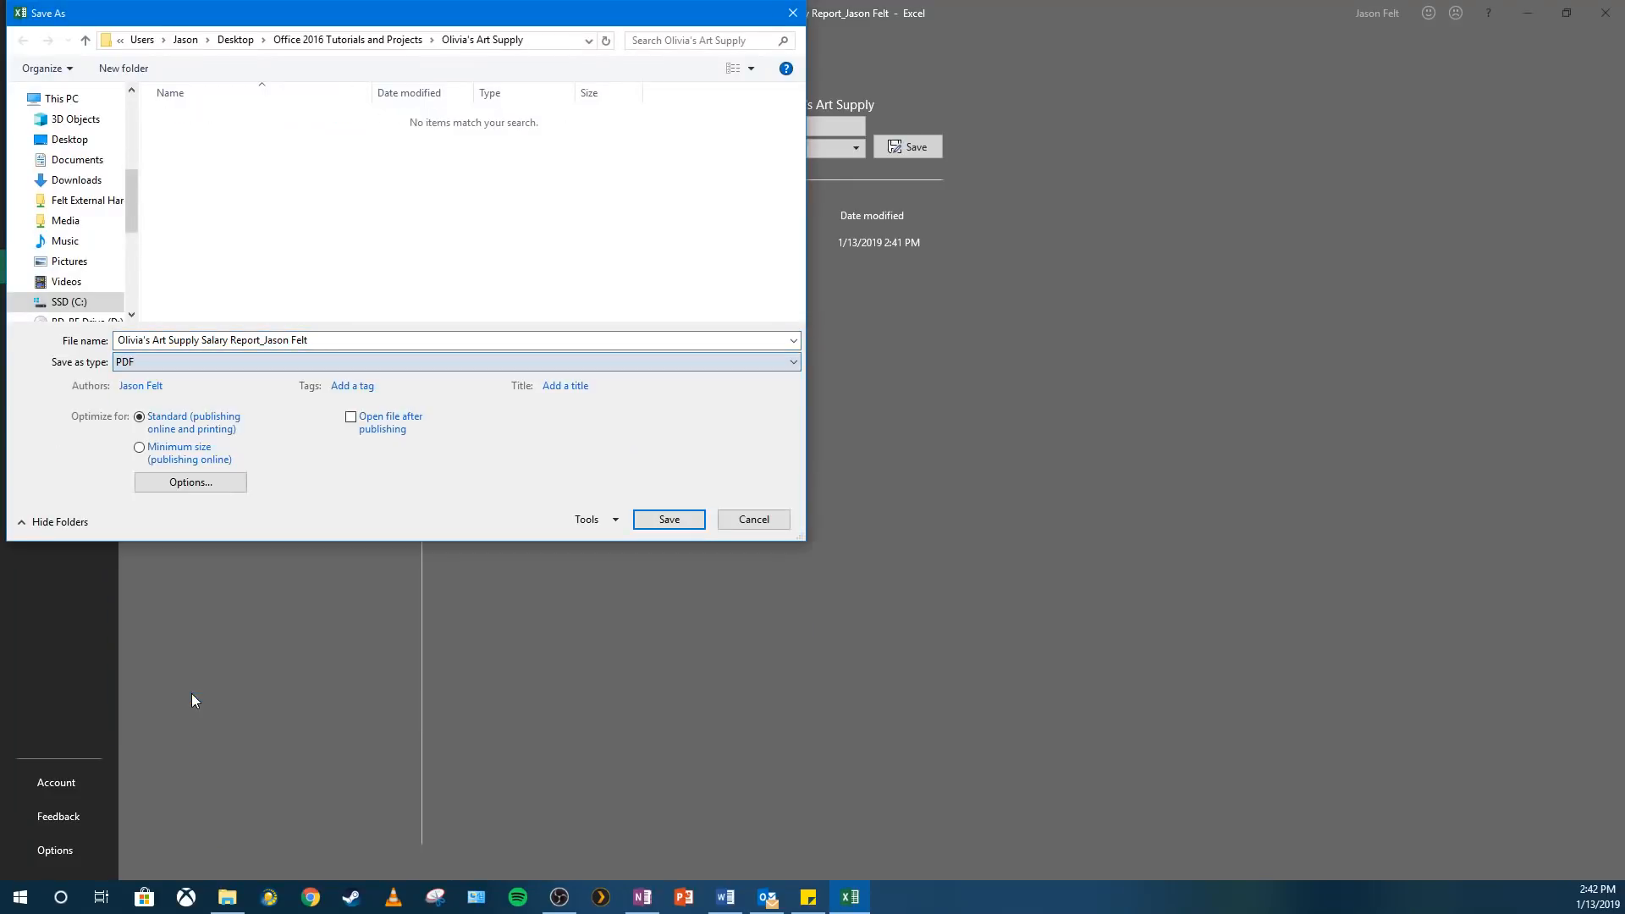
click(261, 340)
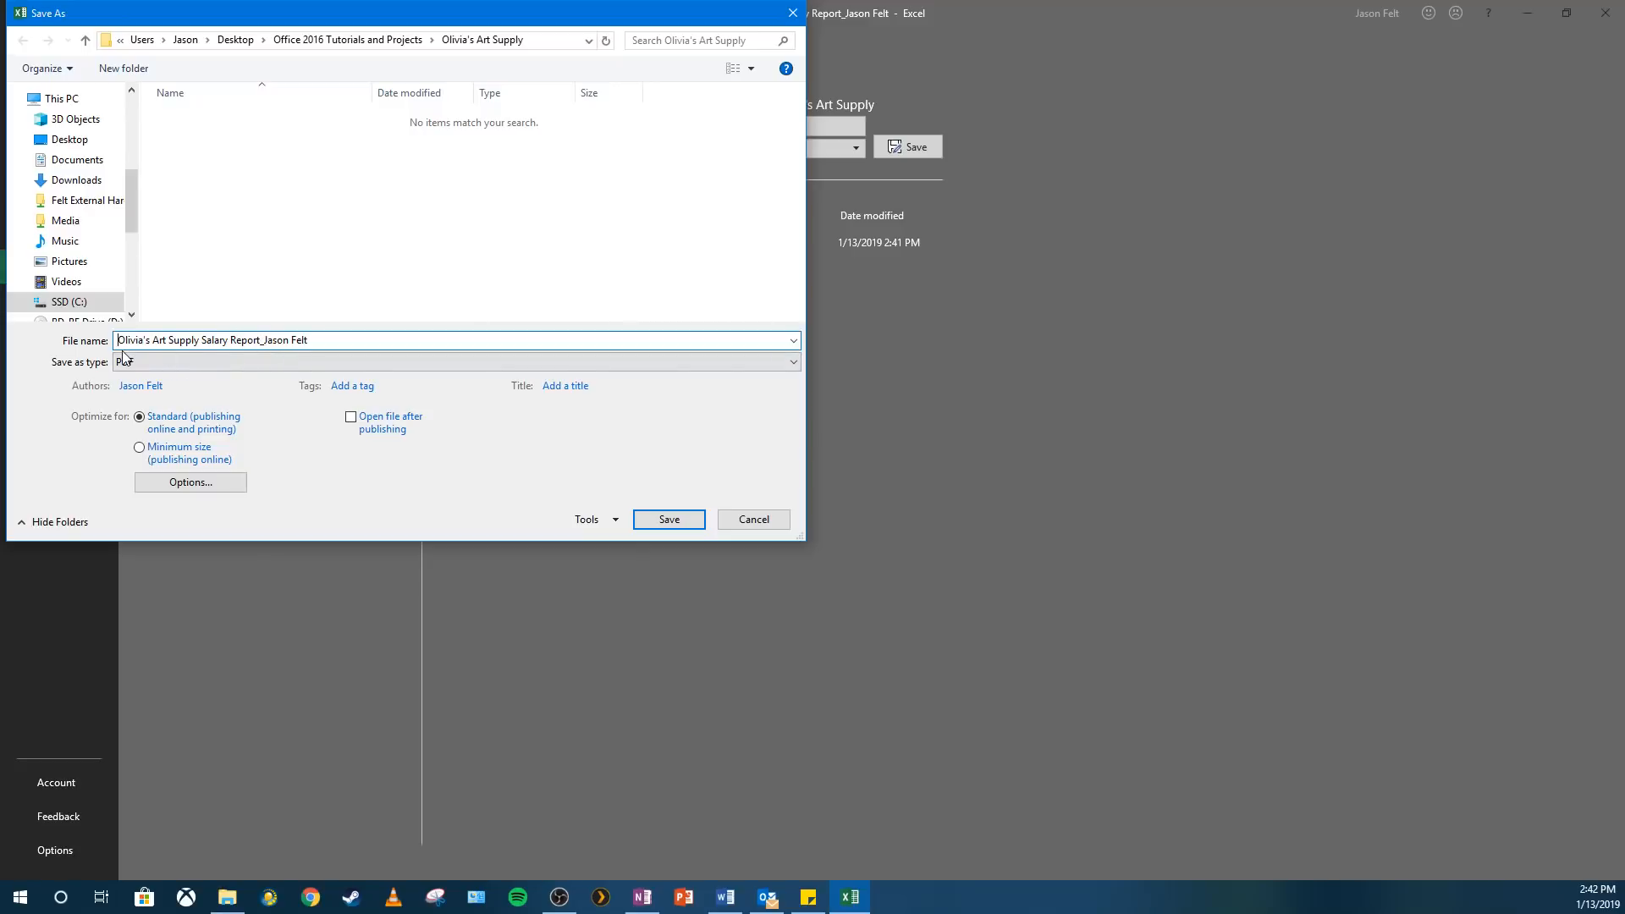
text(For)
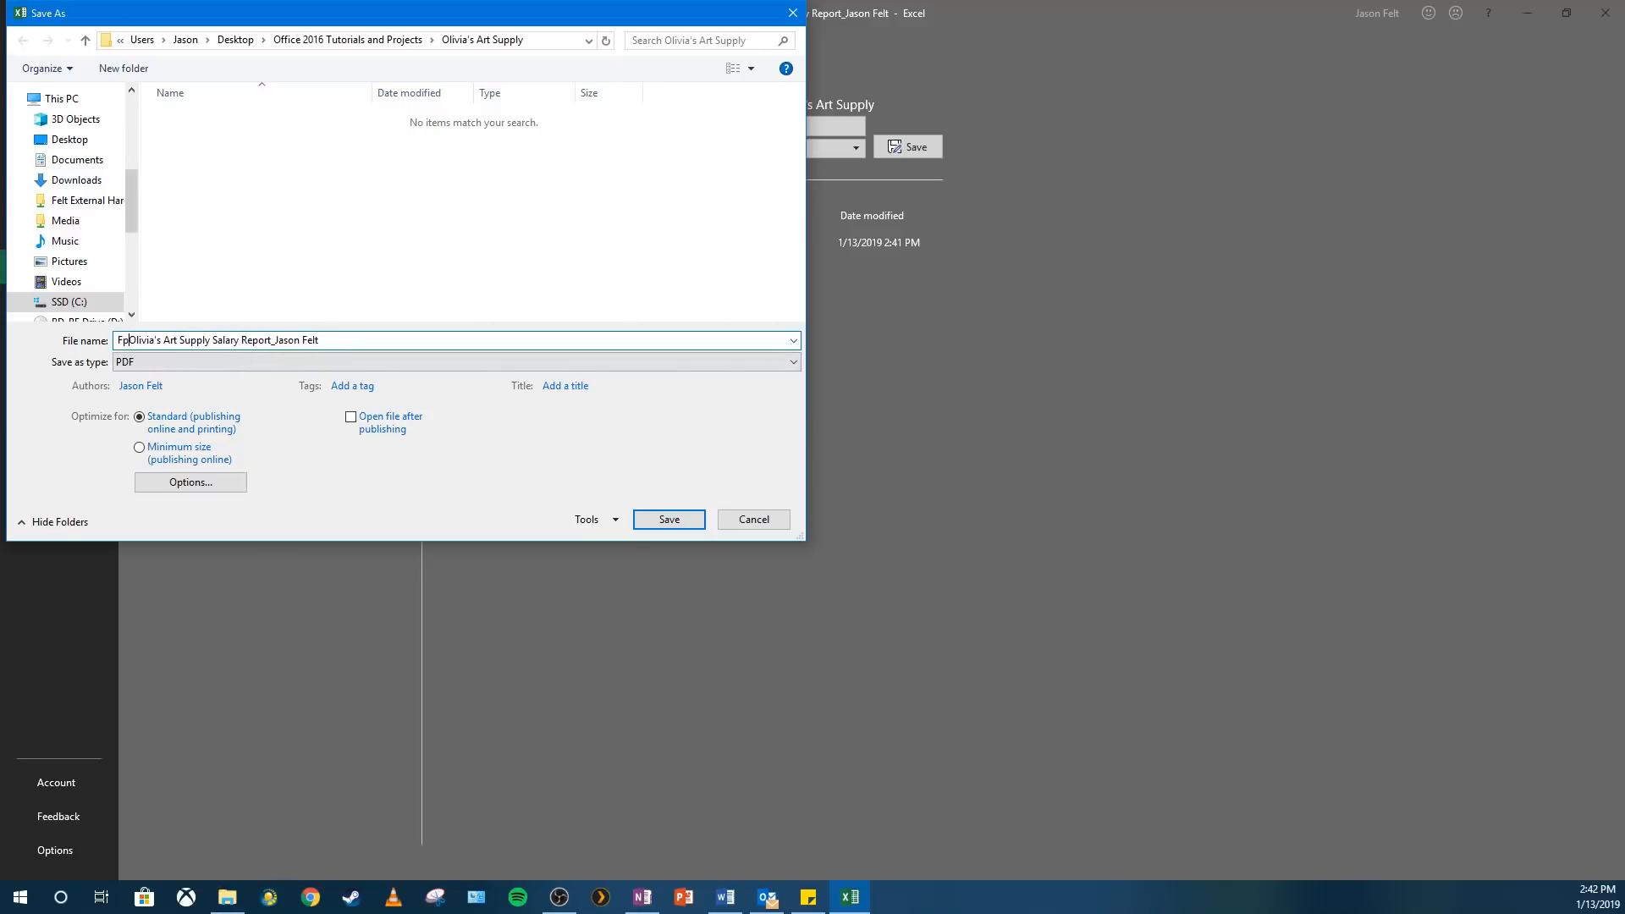
text(mula Sheet)
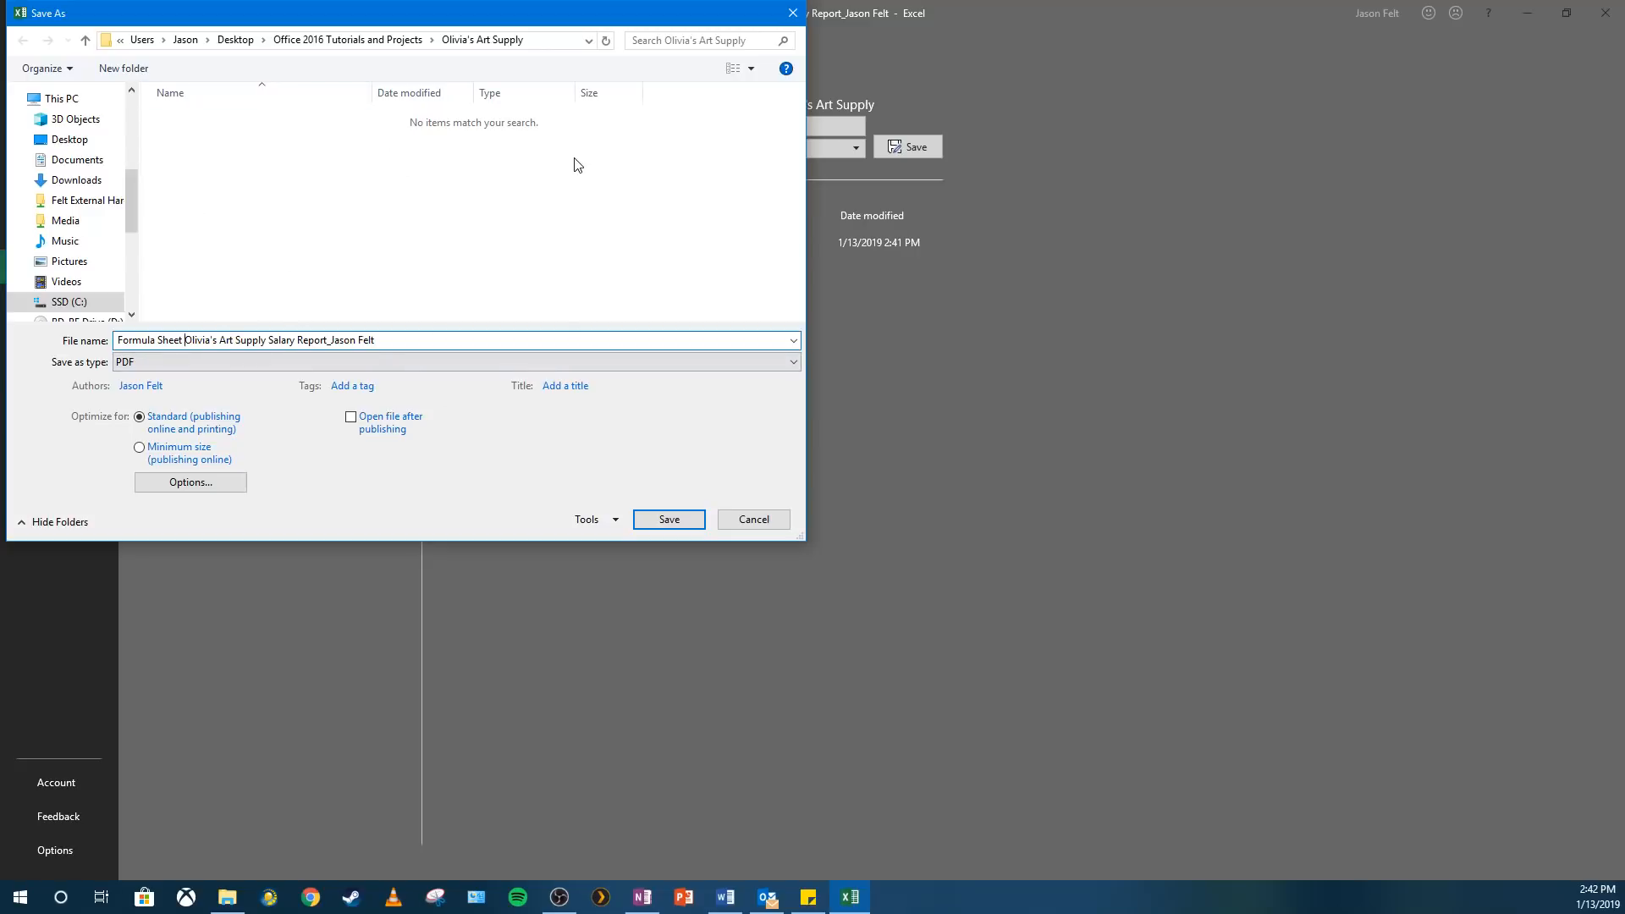
click(668, 521)
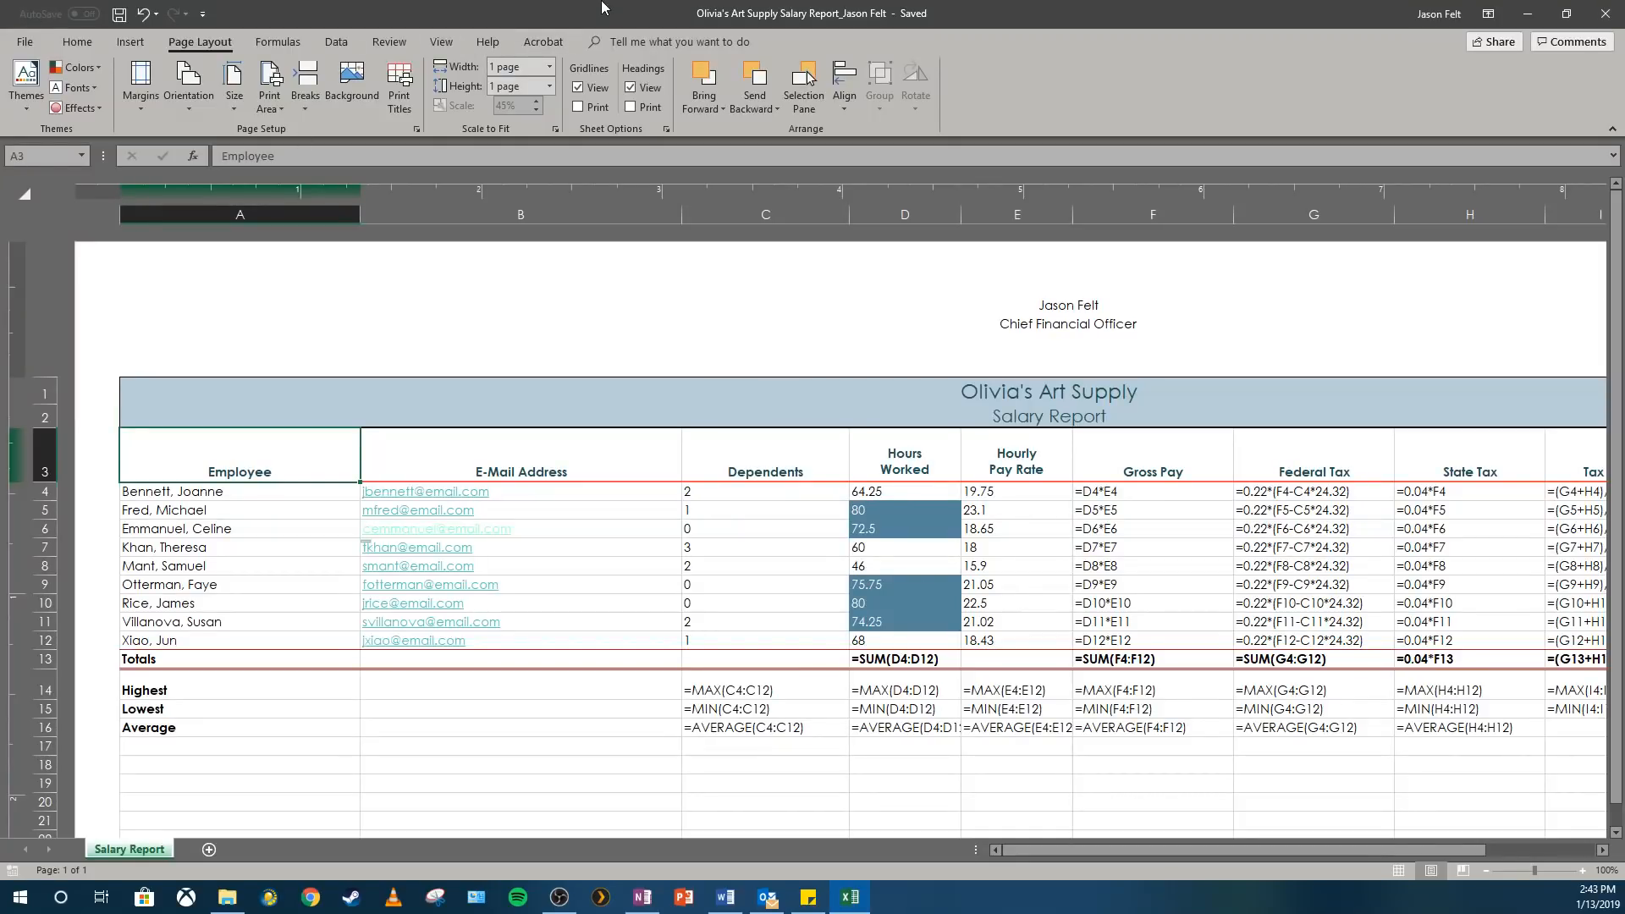
Return the Salary Report worksheet to displaying calculated values instead of formulas.
click(995, 511)
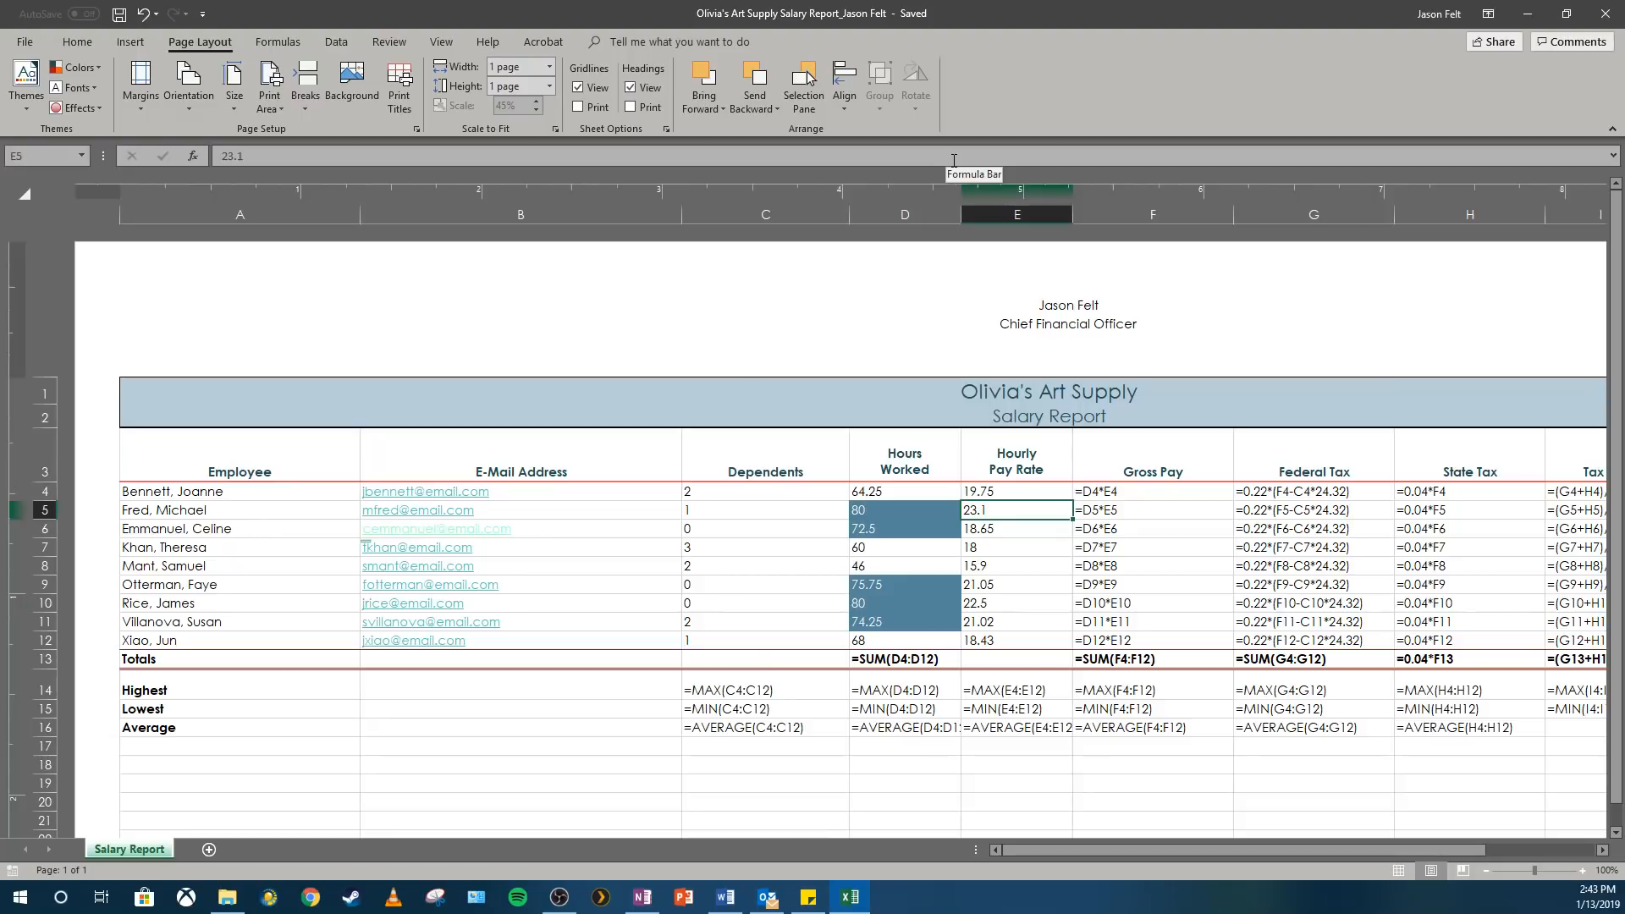
key(ctrl+grave)
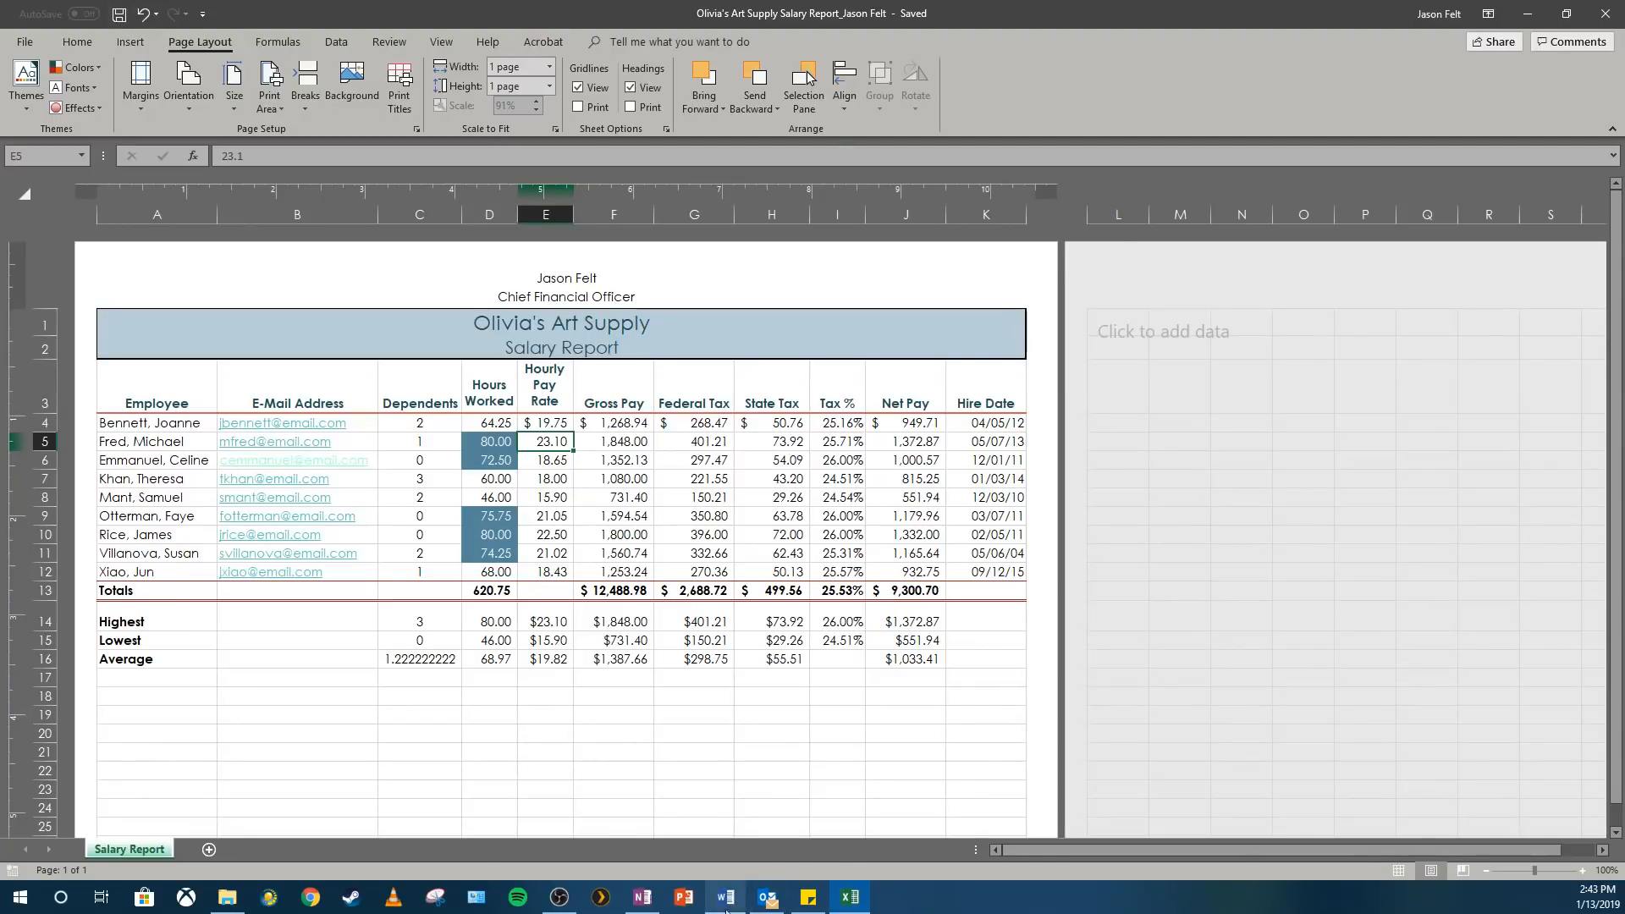
Switch to OneNote and place the insertion point inside the box for attaching and submitting files on the Olivia's Art Supply page.
click(642, 899)
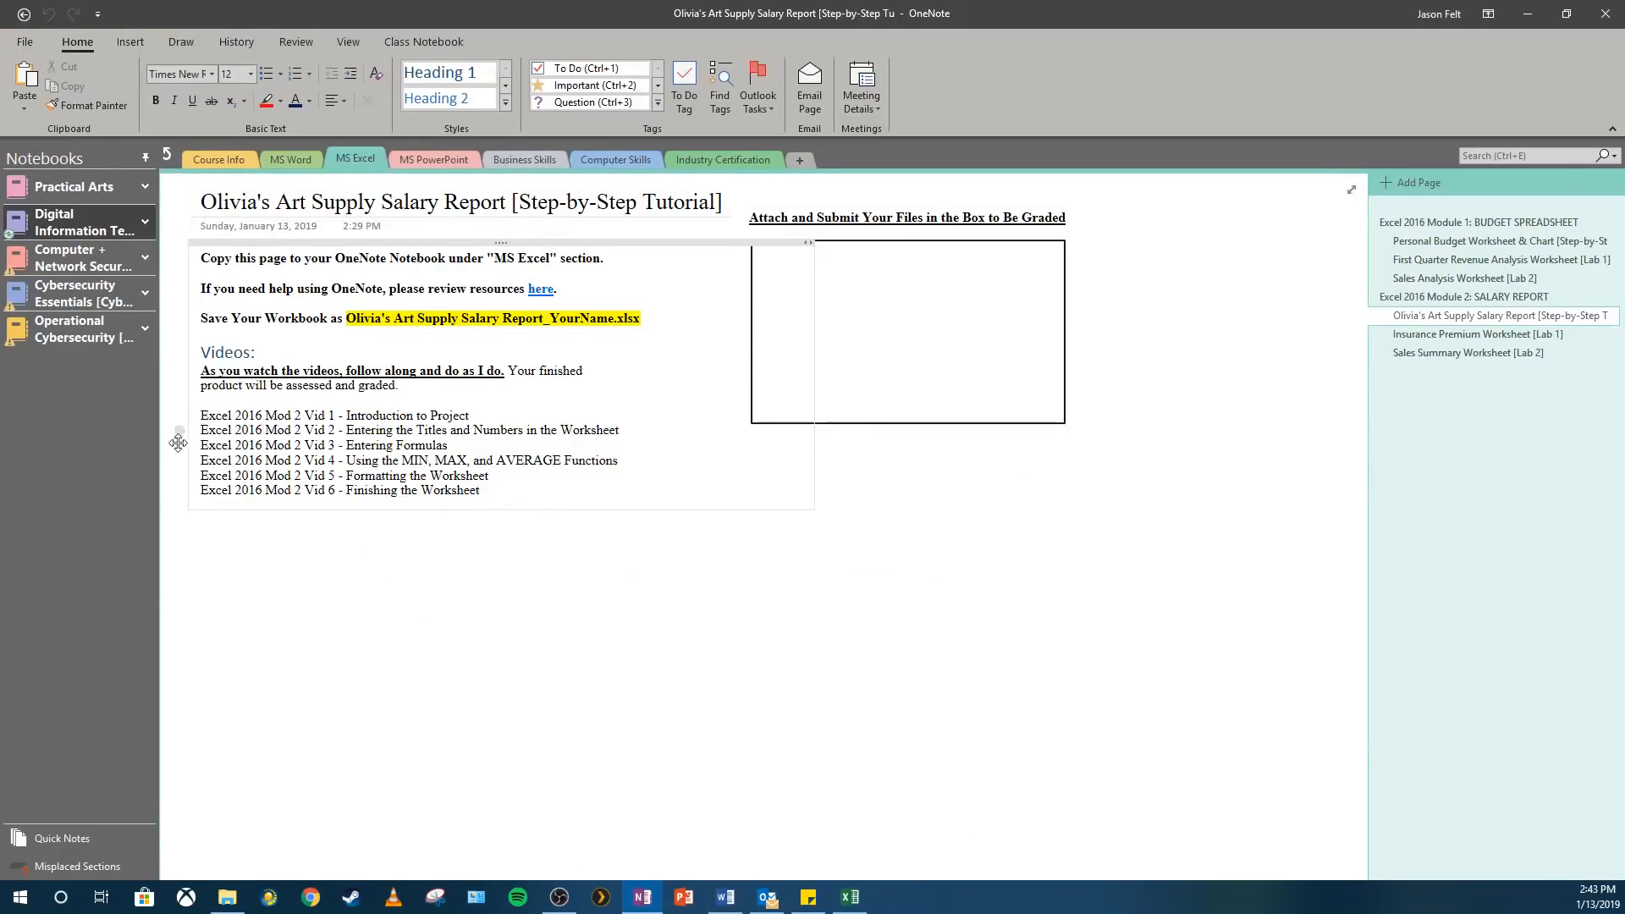
click(858, 258)
click(842, 268)
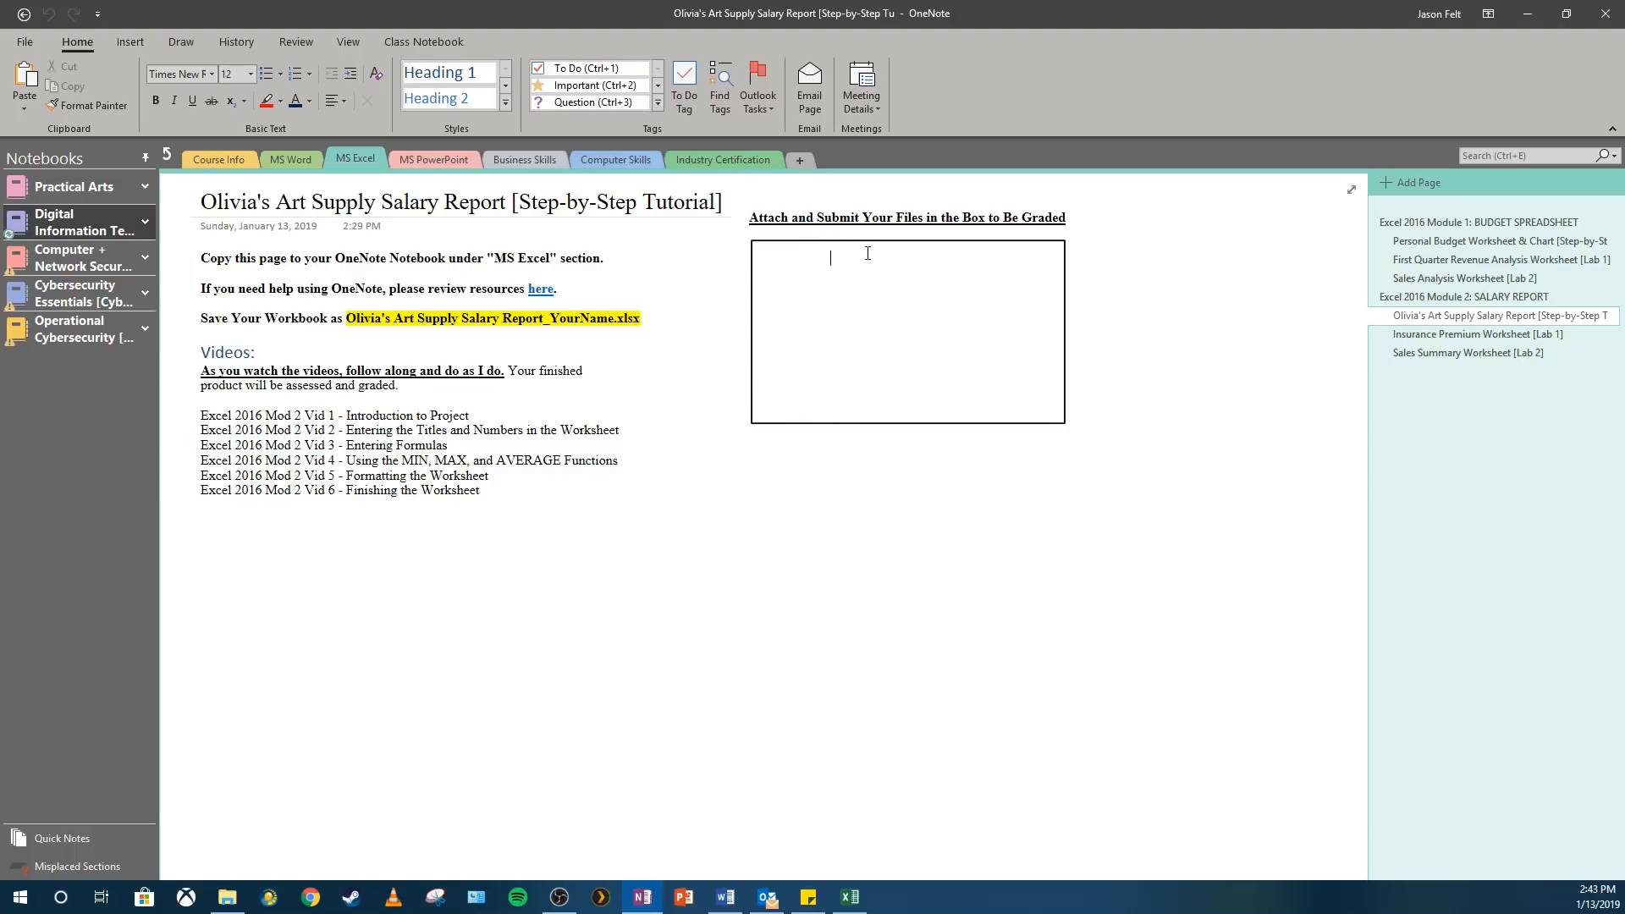
click(830, 258)
Try to attach the salary report workbook from Desktop > Office 2016 Tutorials and Projects > Olivia's Art Supply to the page.
click(144, 39)
click(190, 100)
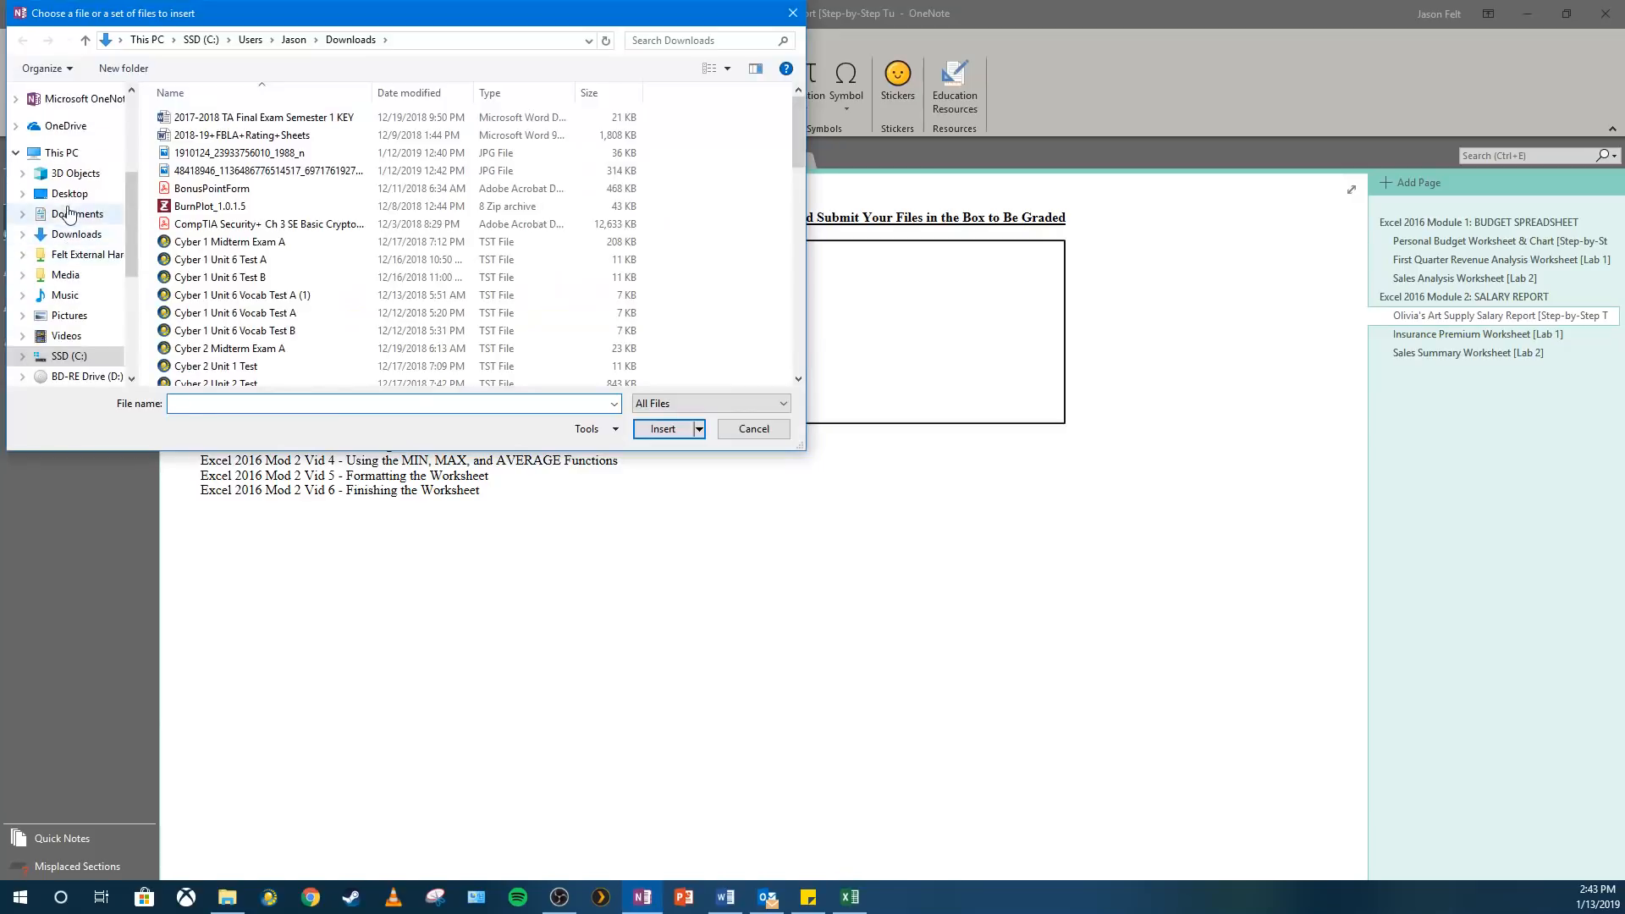
click(73, 200)
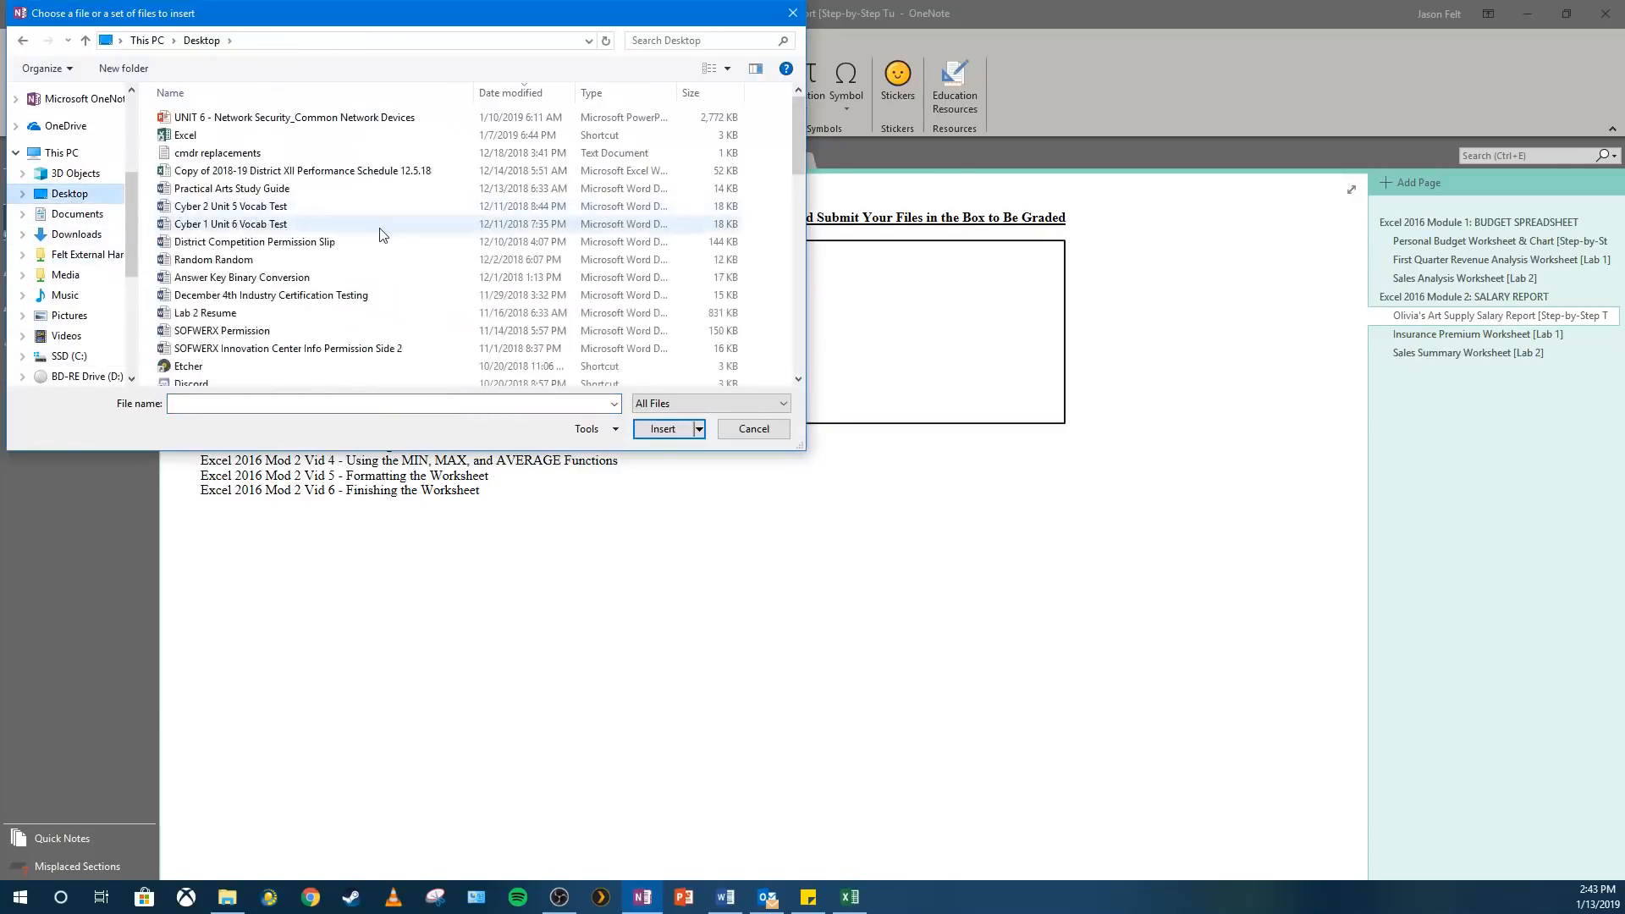
scroll(381, 234, down, 6)
scroll(381, 234, down, 7)
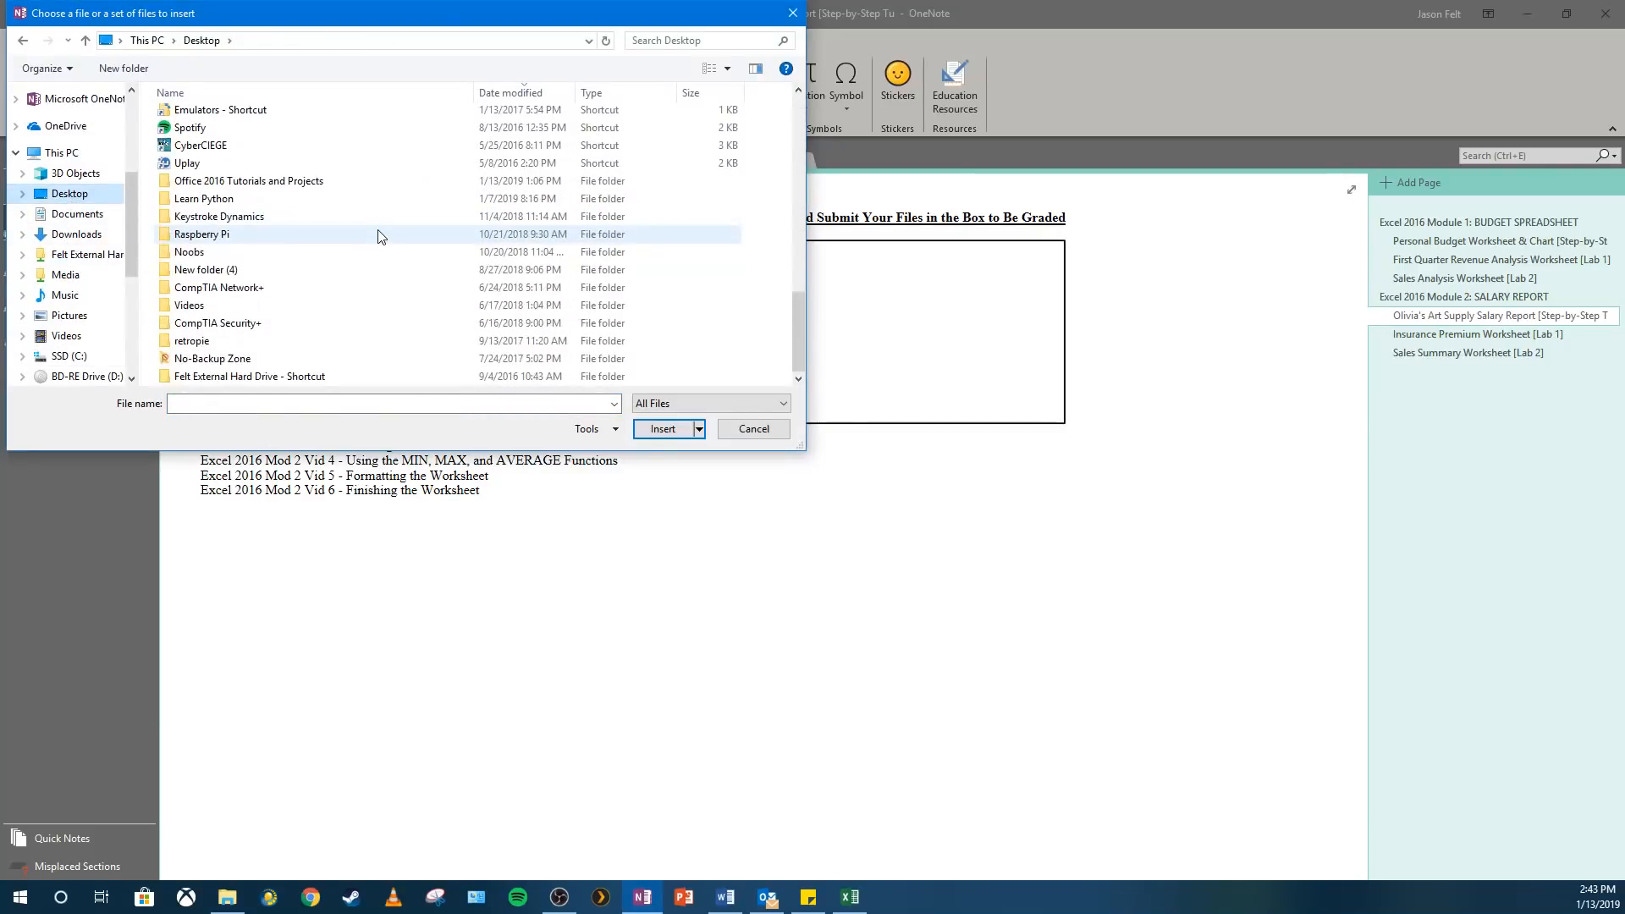
double_click(246, 181)
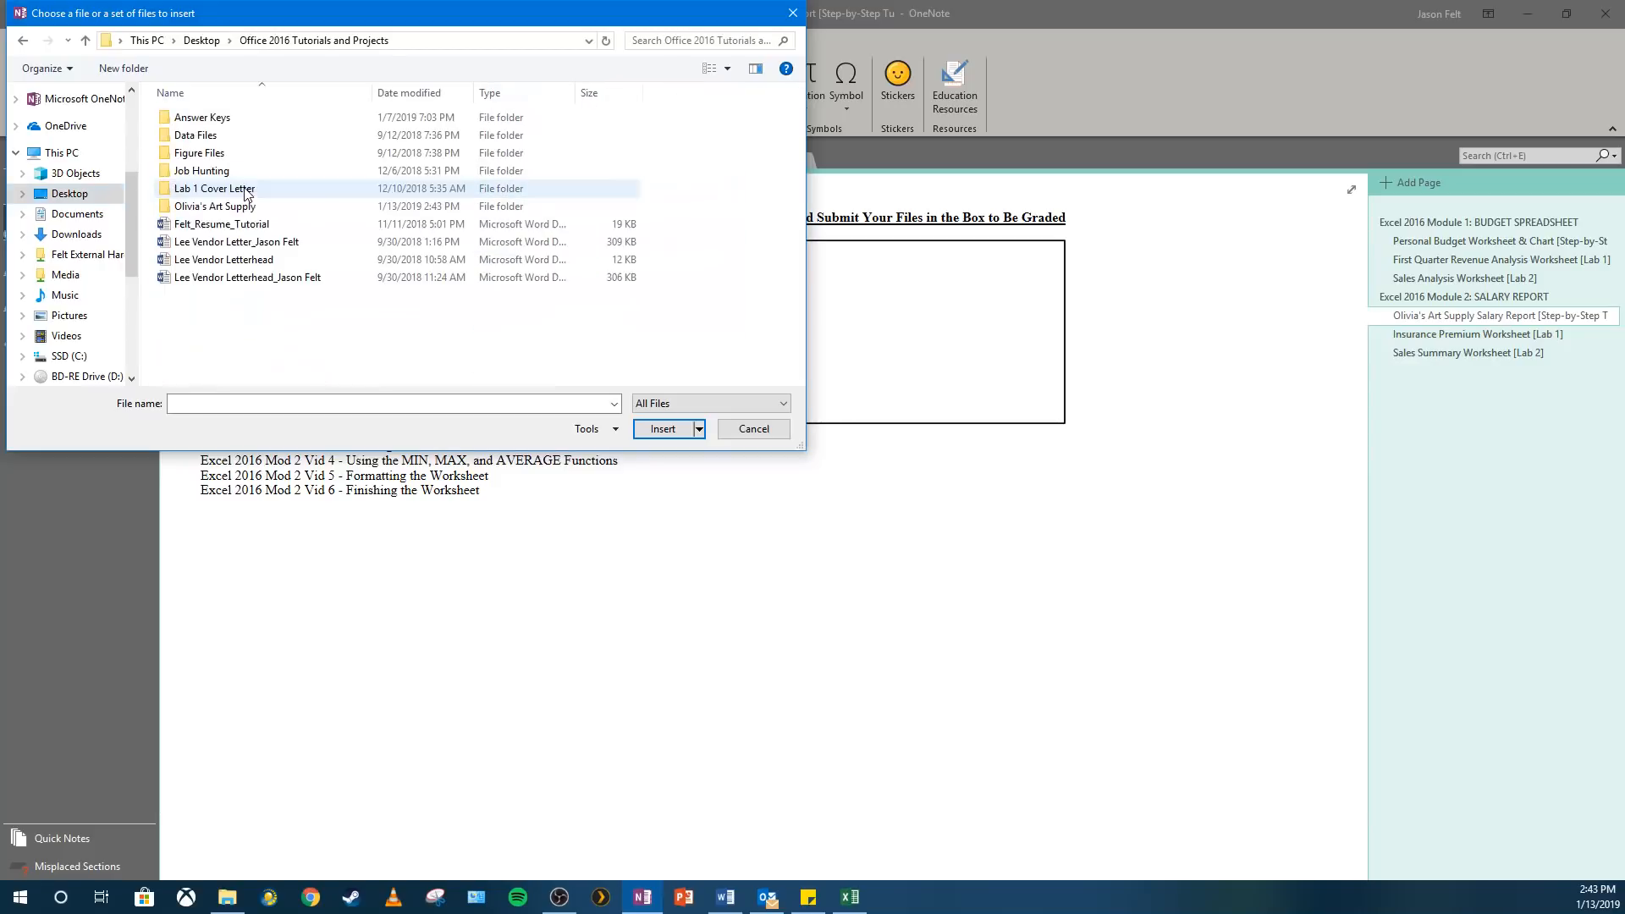
double_click(255, 206)
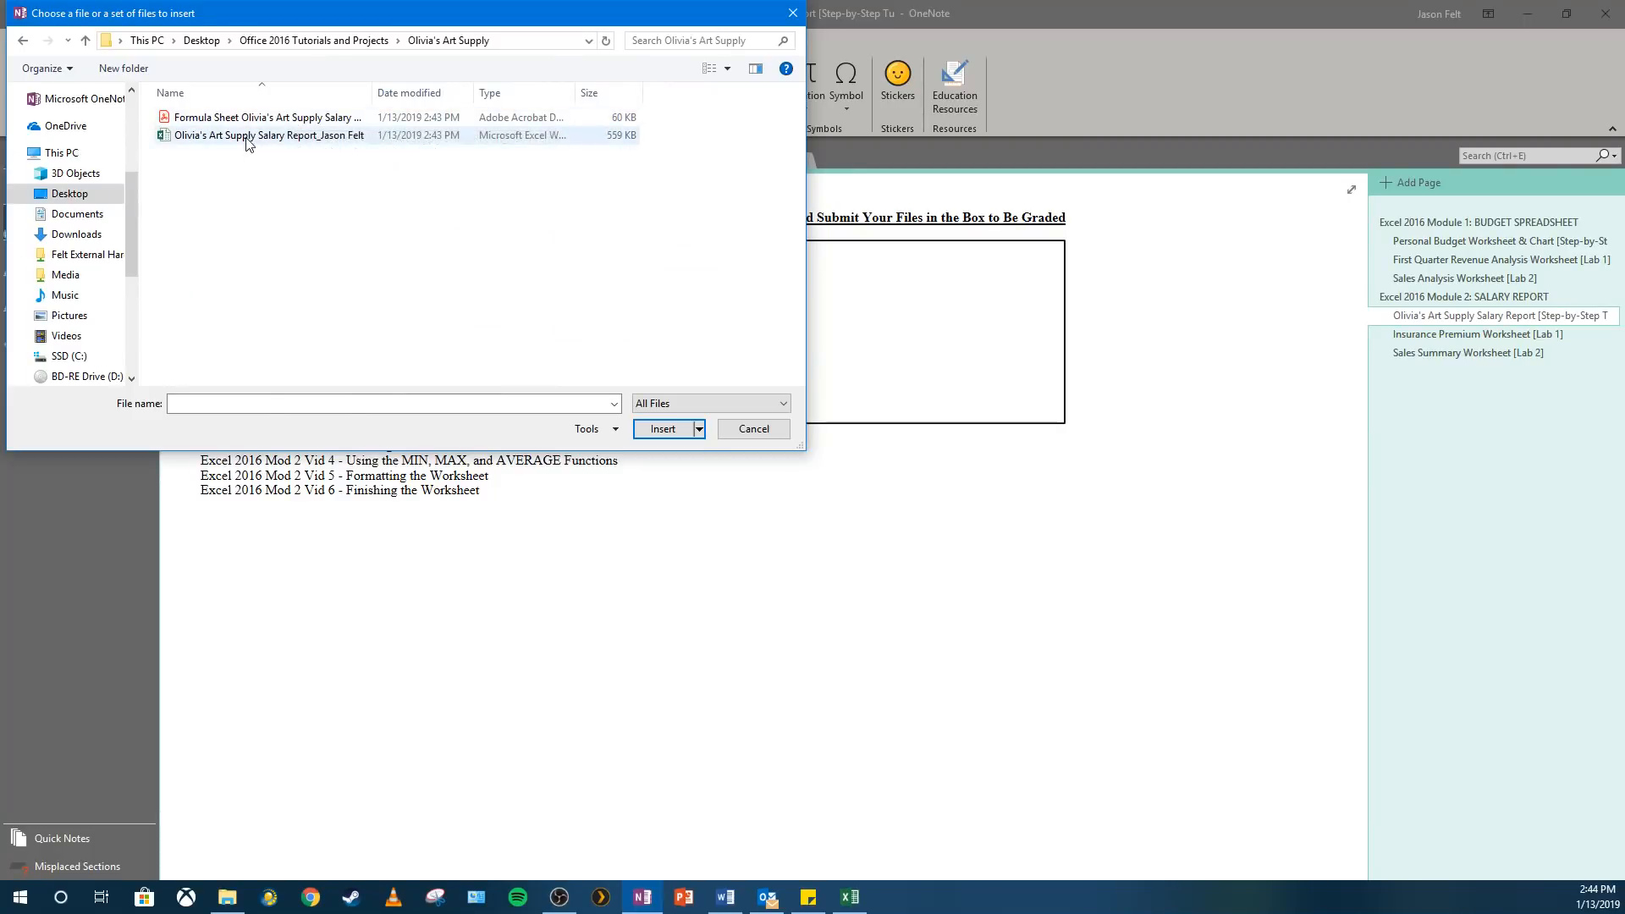
double_click(248, 137)
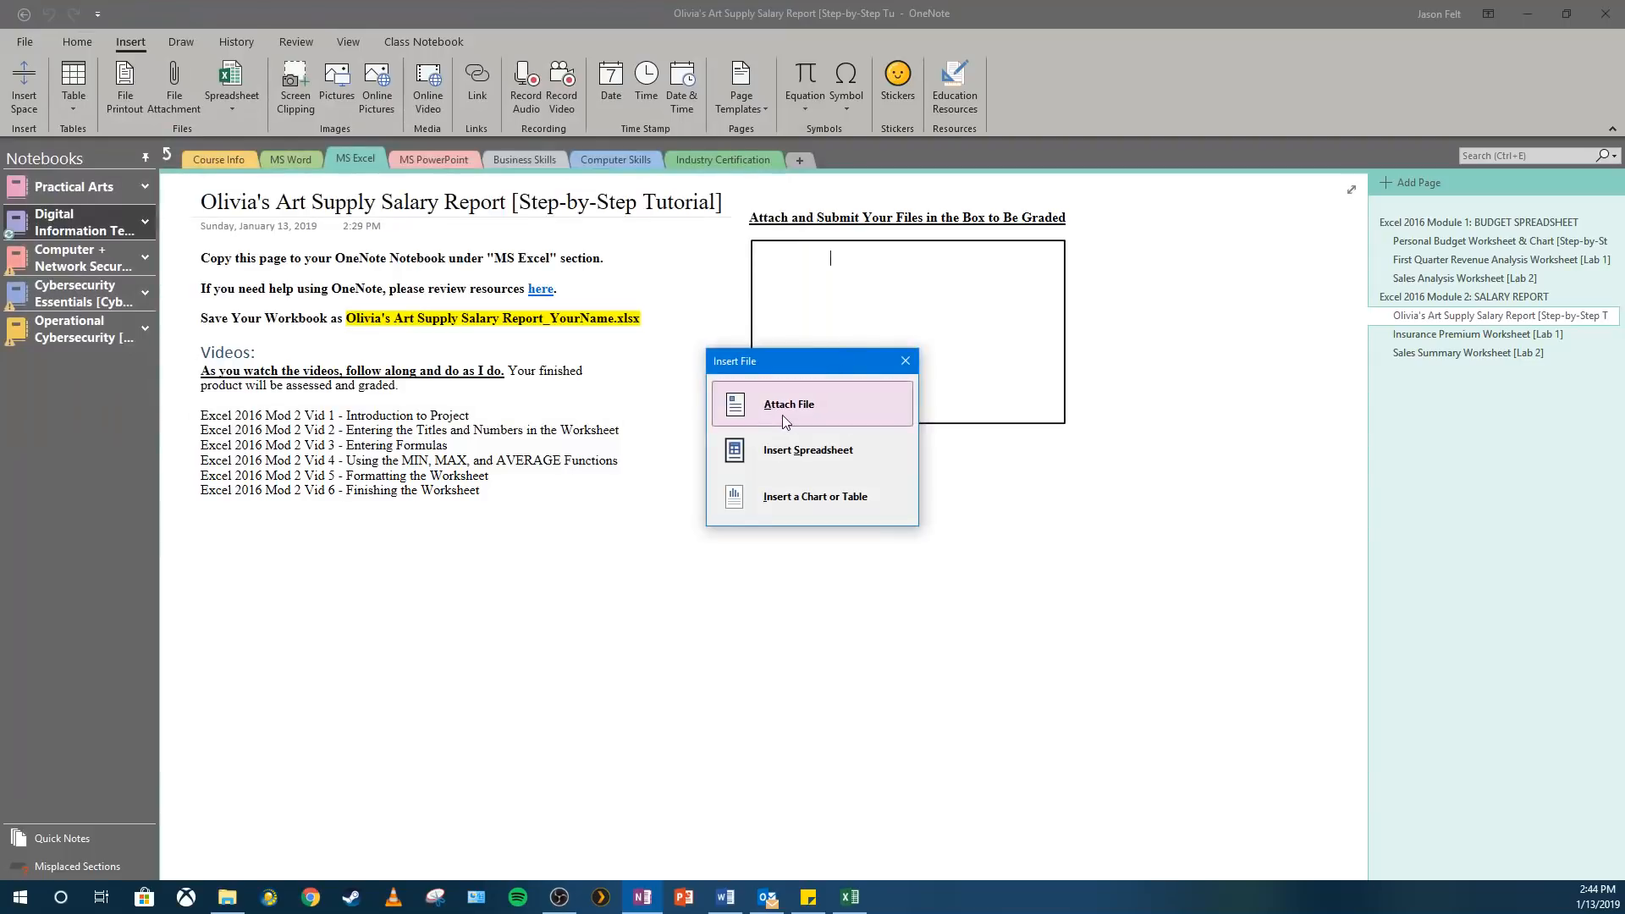
click(806, 405)
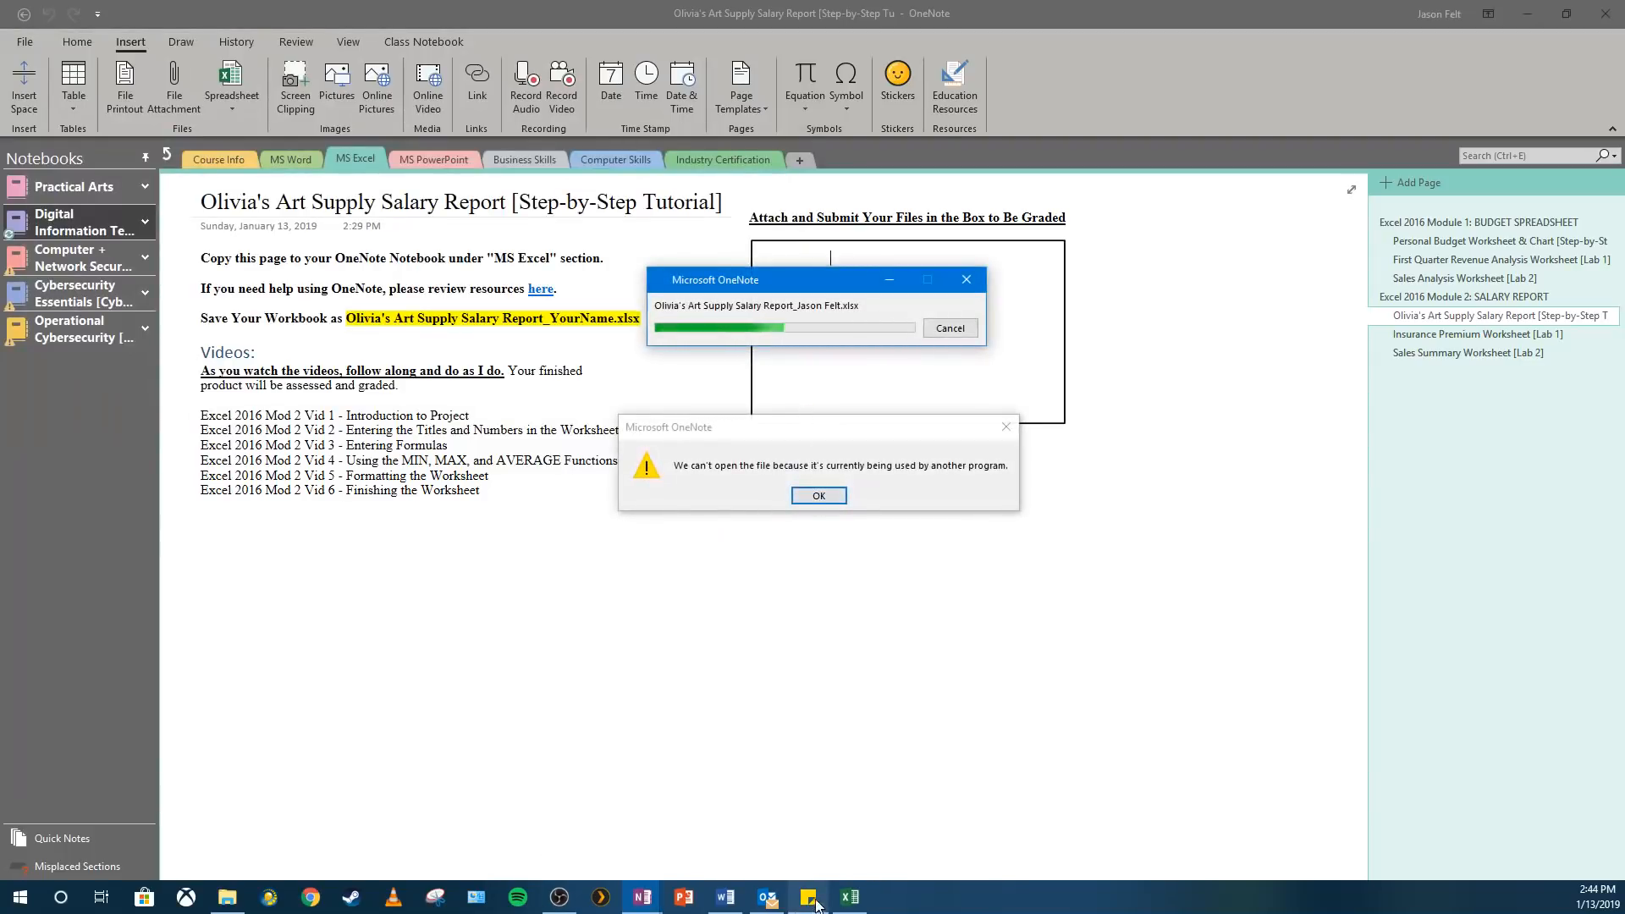
Close the salary report workbook in Excel and return to the OneNote page.
click(850, 897)
right_click(850, 897)
click(806, 860)
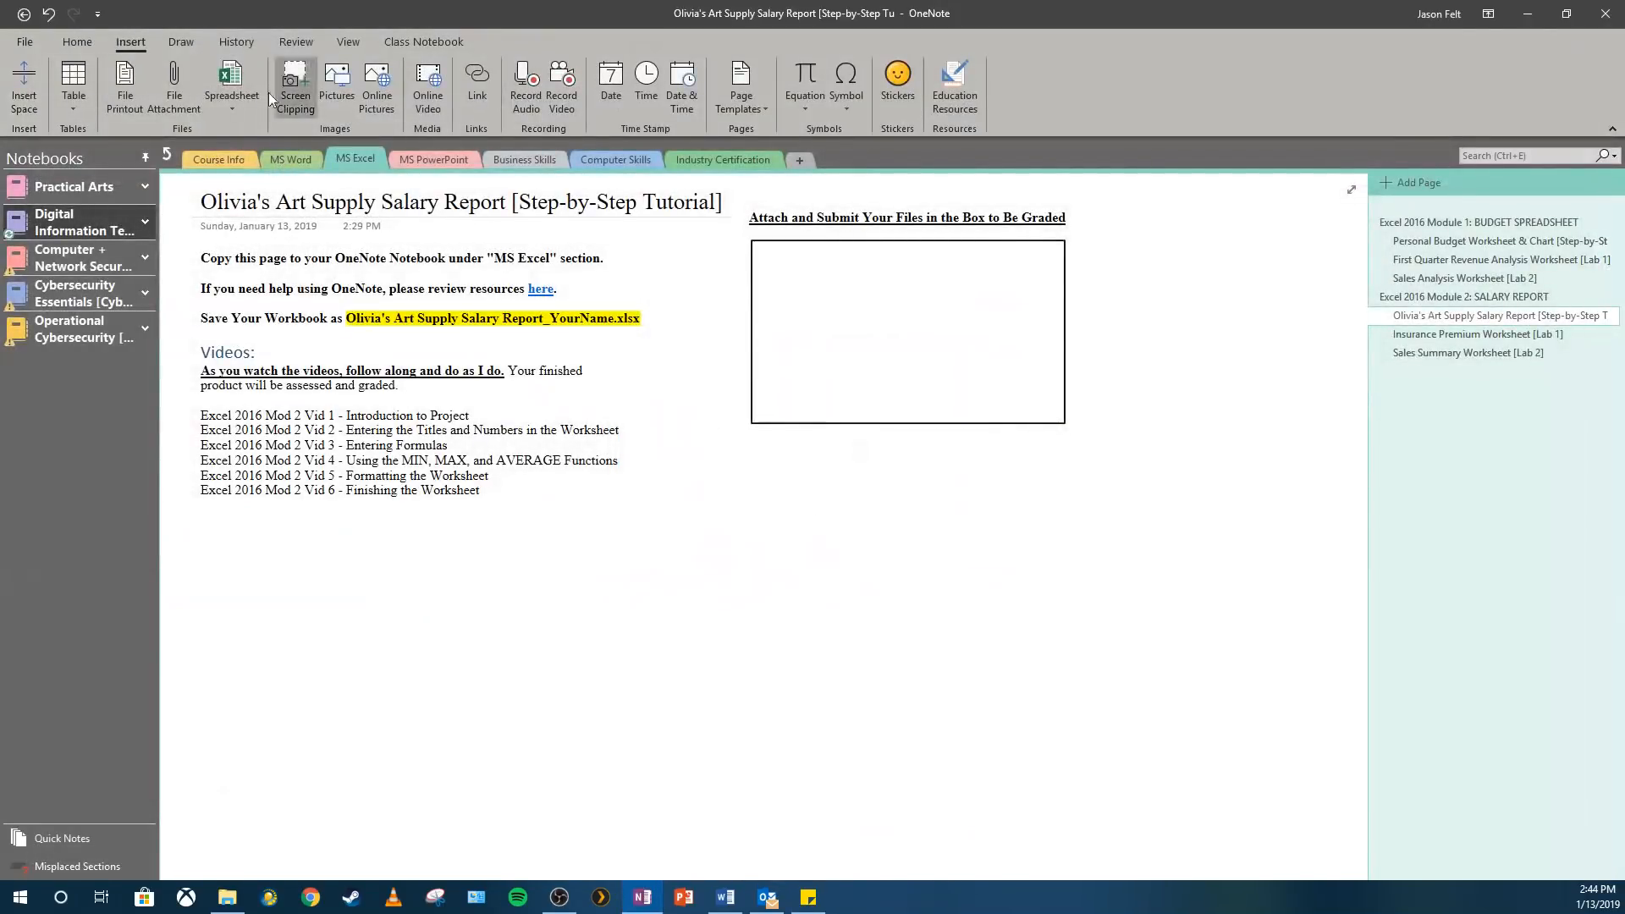
Attach the Olivia's Art Supply salary report workbook as a file and move its icon into the submission box.
click(183, 99)
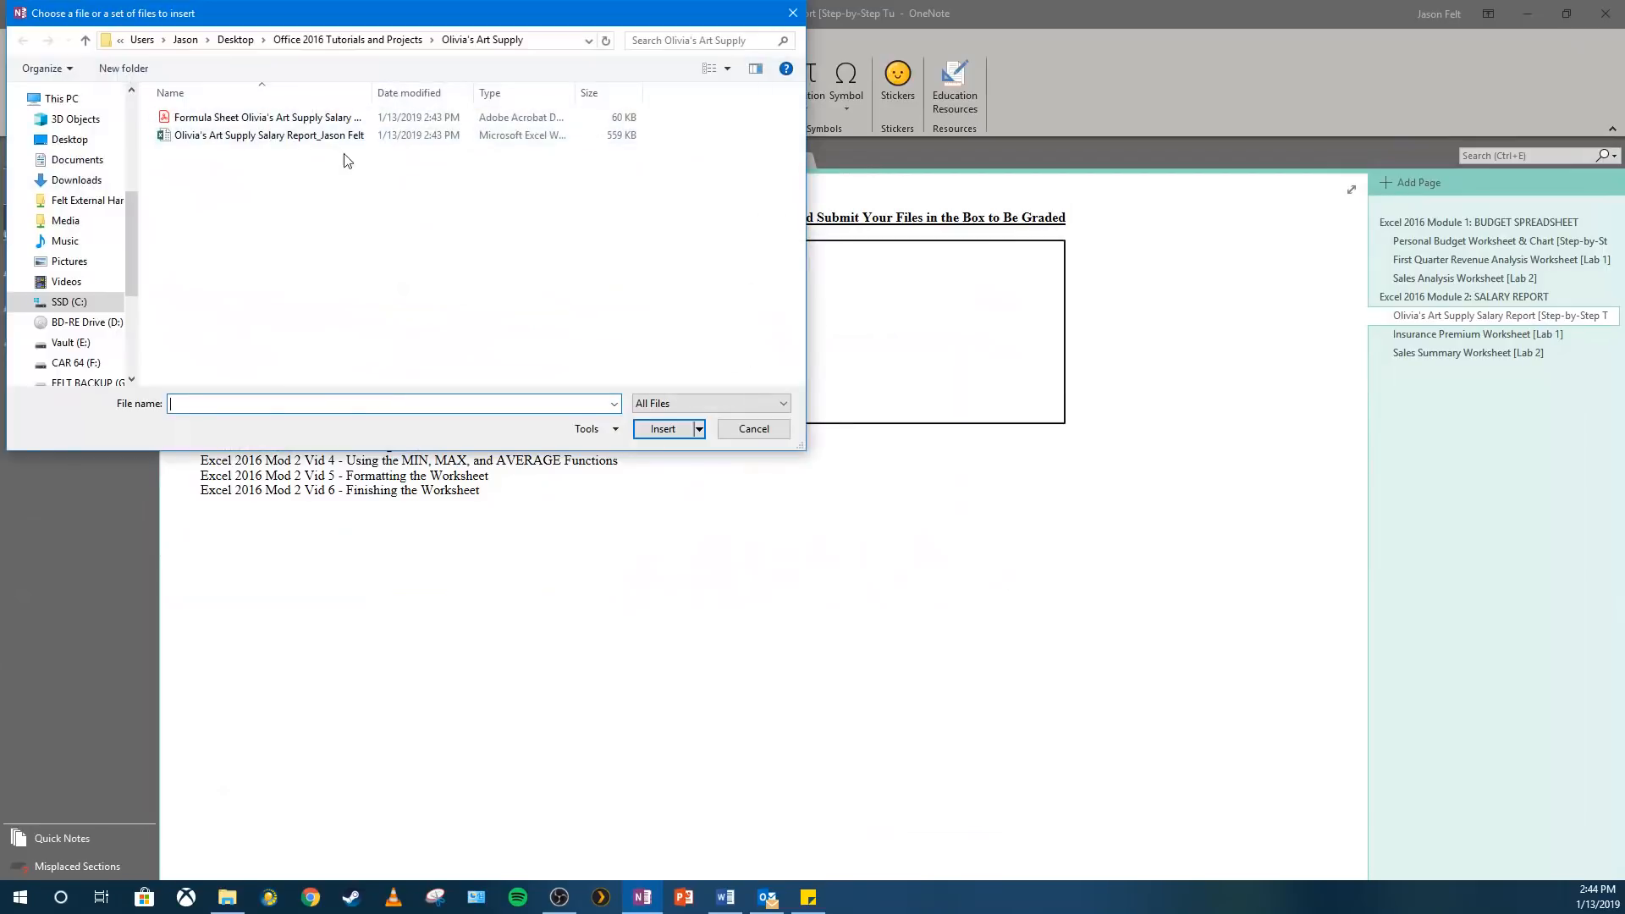
double_click(338, 140)
click(825, 400)
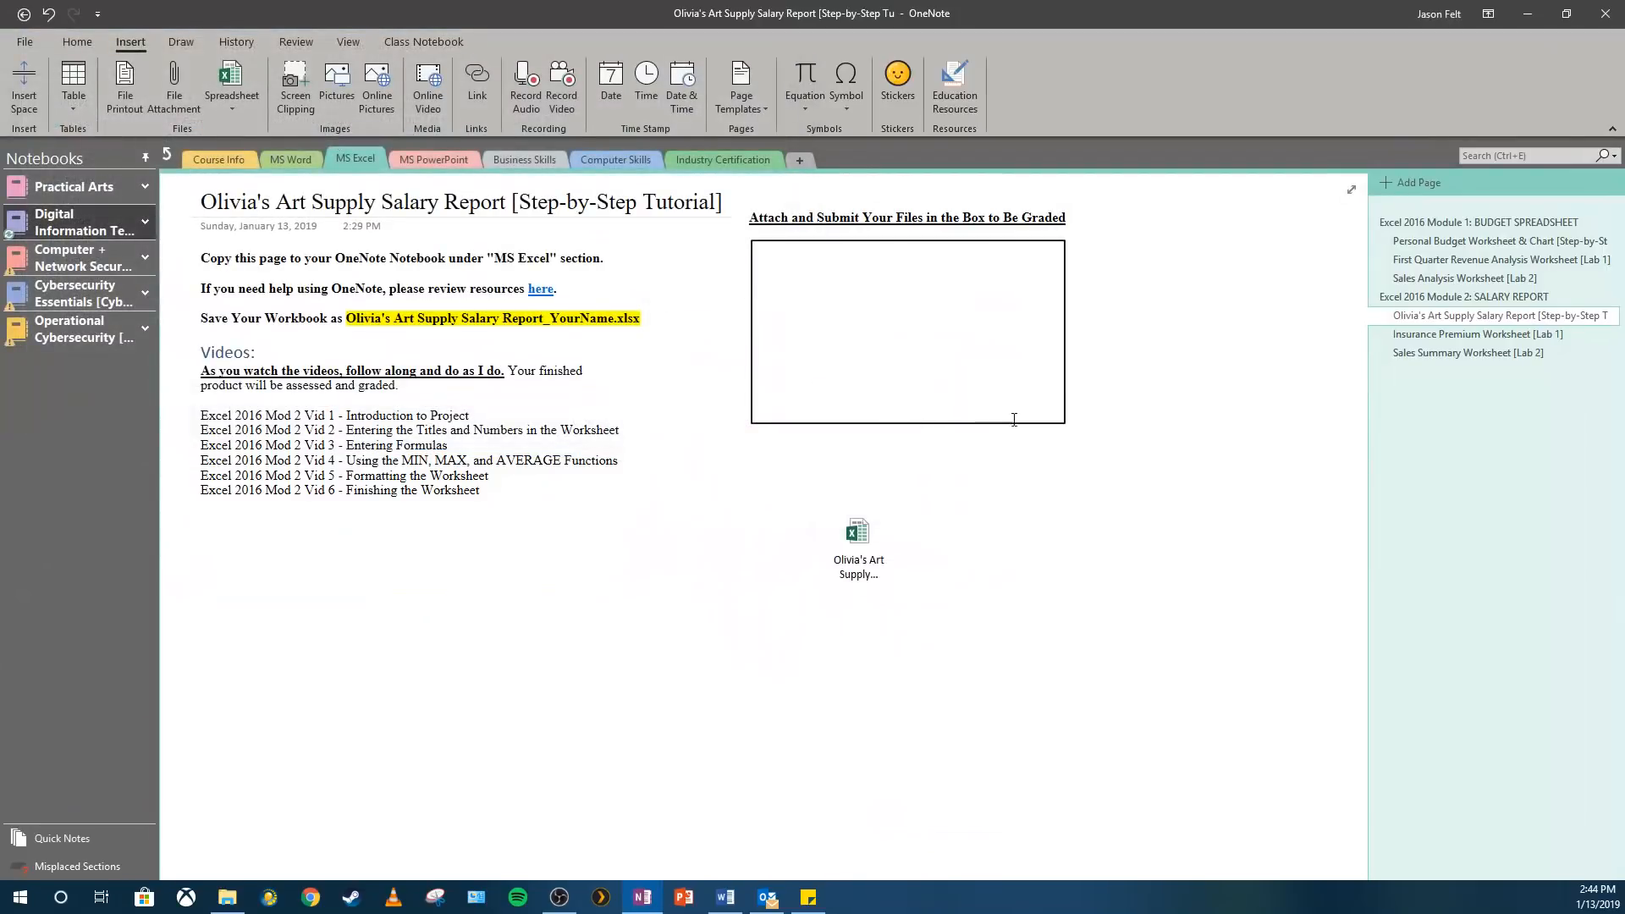
drag(870, 515, 812, 258)
Attach the Formula Sheet PDF to the page and place its icon beside the workbook icon in the submission box.
click(1123, 369)
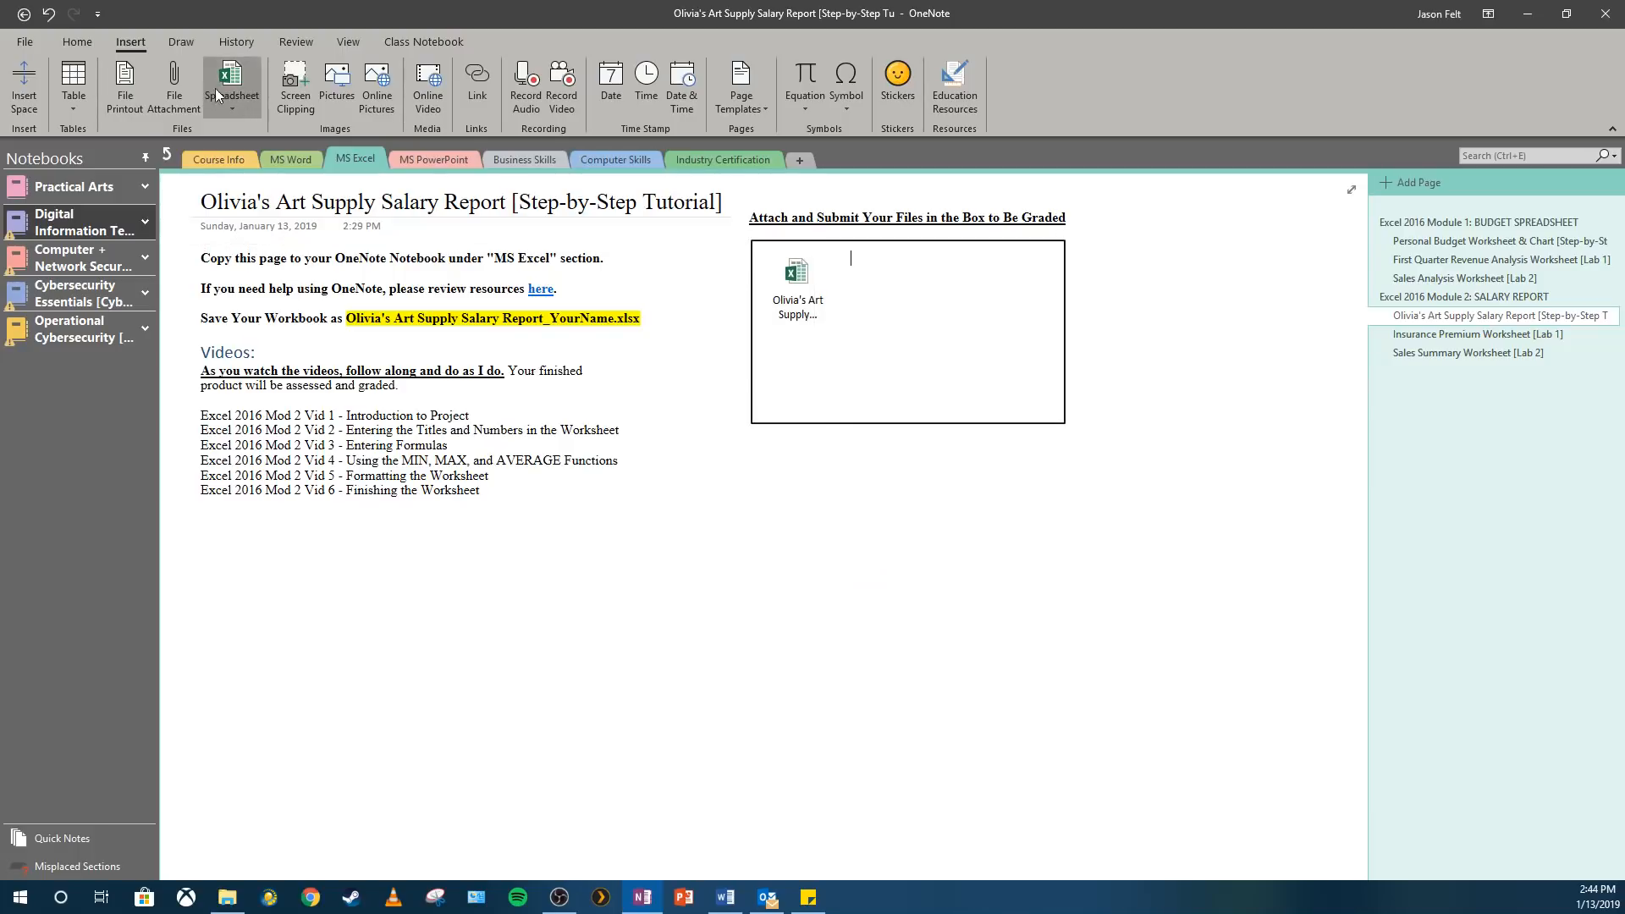
click(176, 99)
click(202, 123)
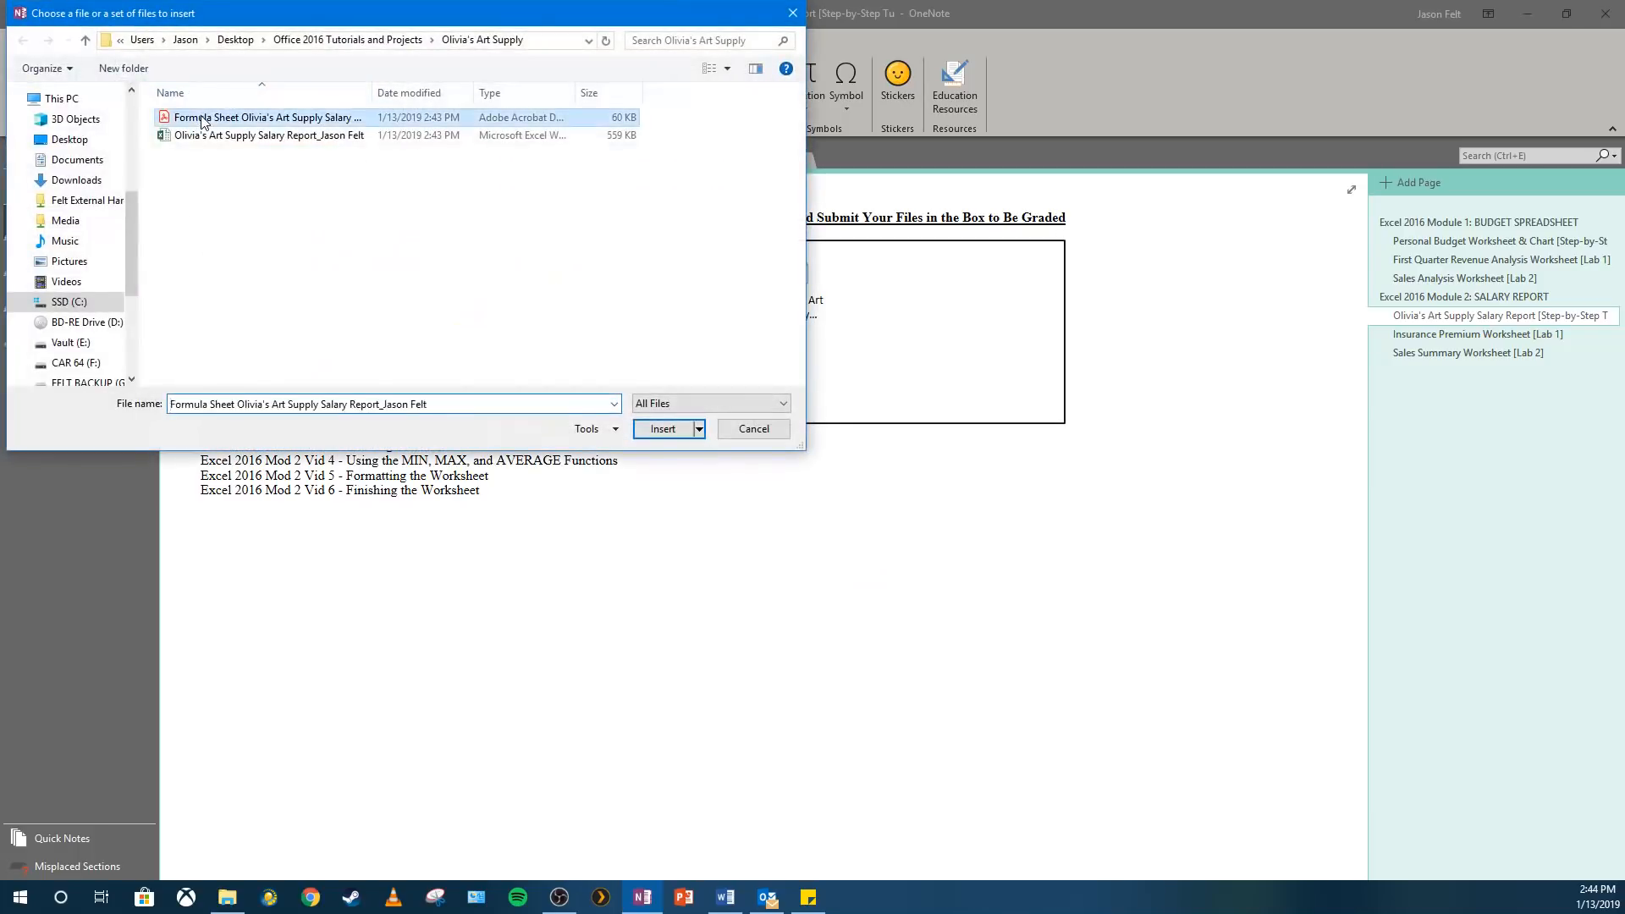
double_click(201, 118)
click(855, 426)
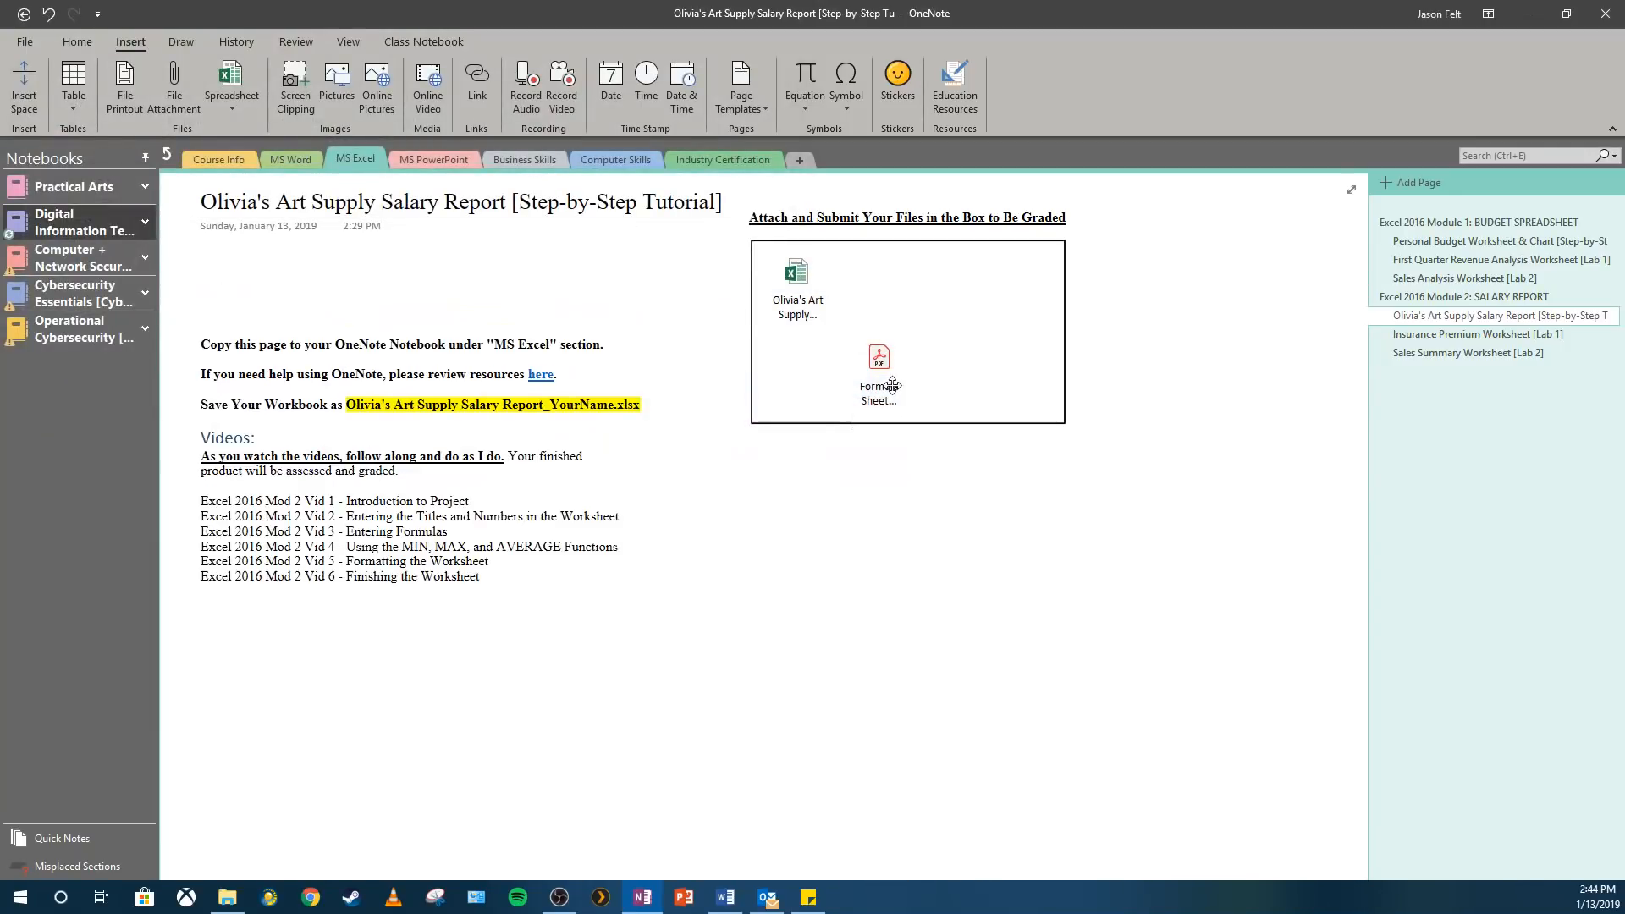
drag(894, 386, 884, 284)
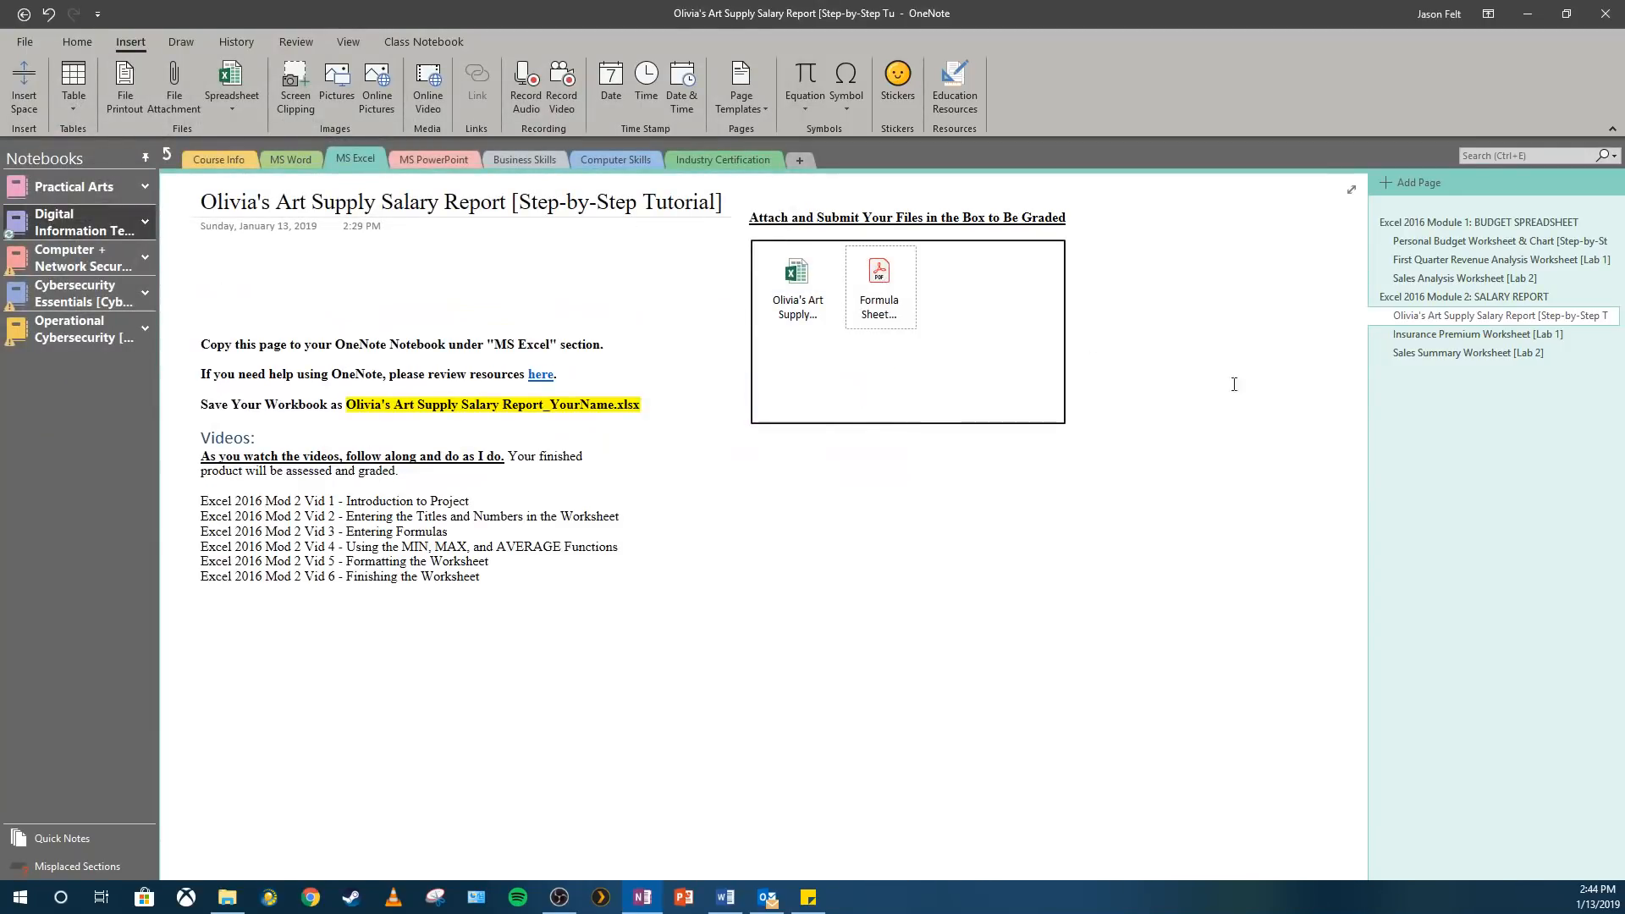
click(1188, 452)
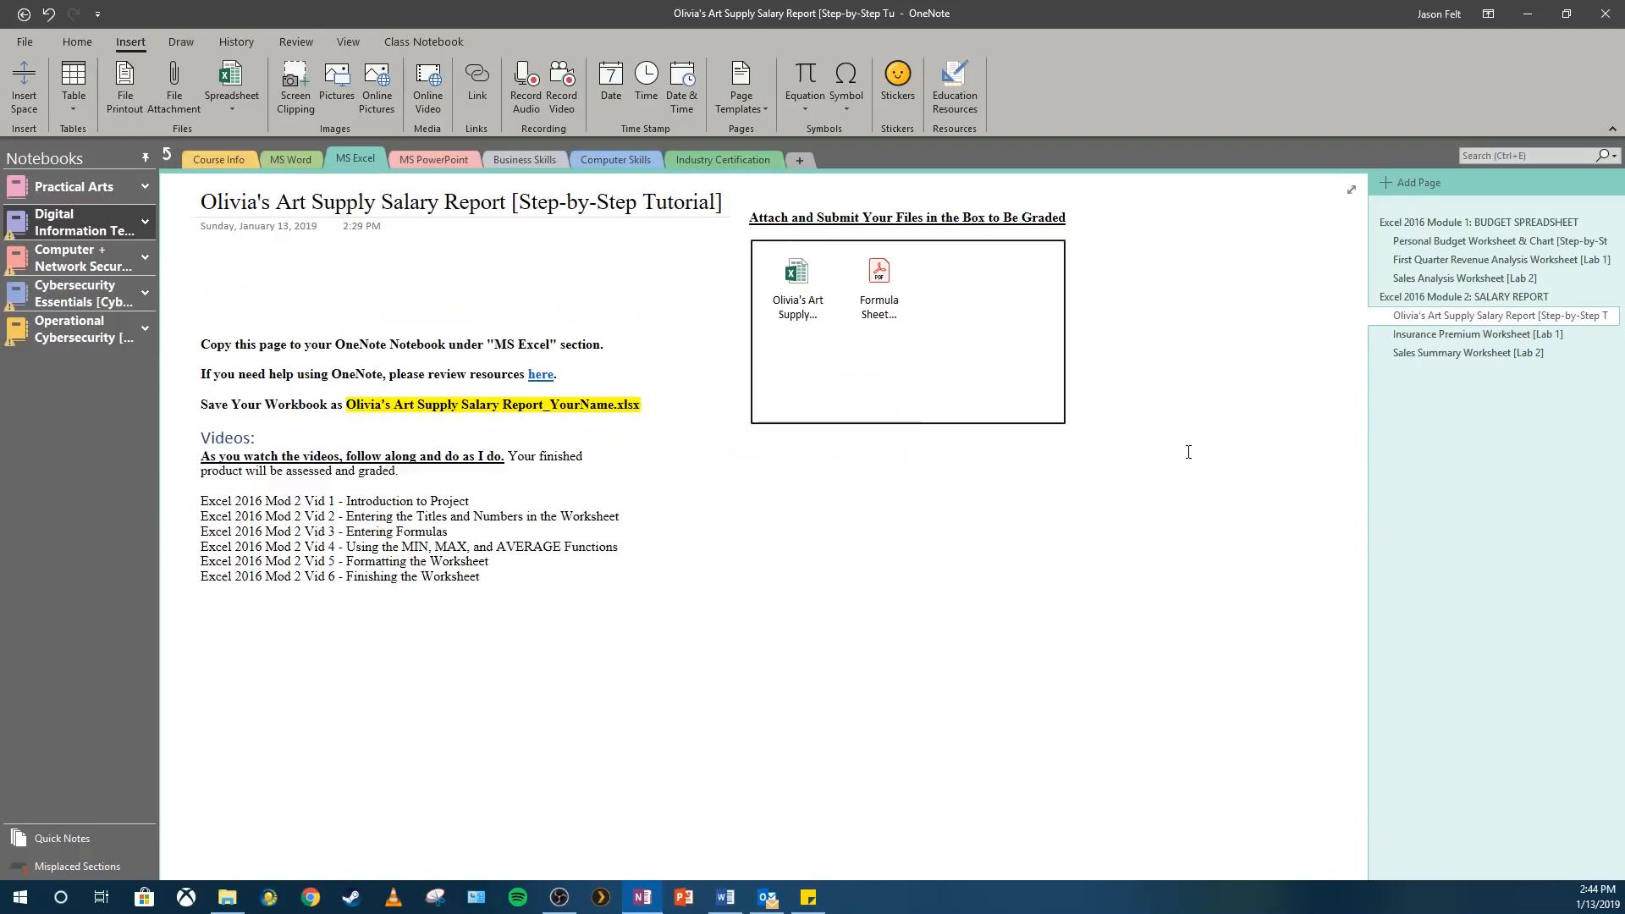